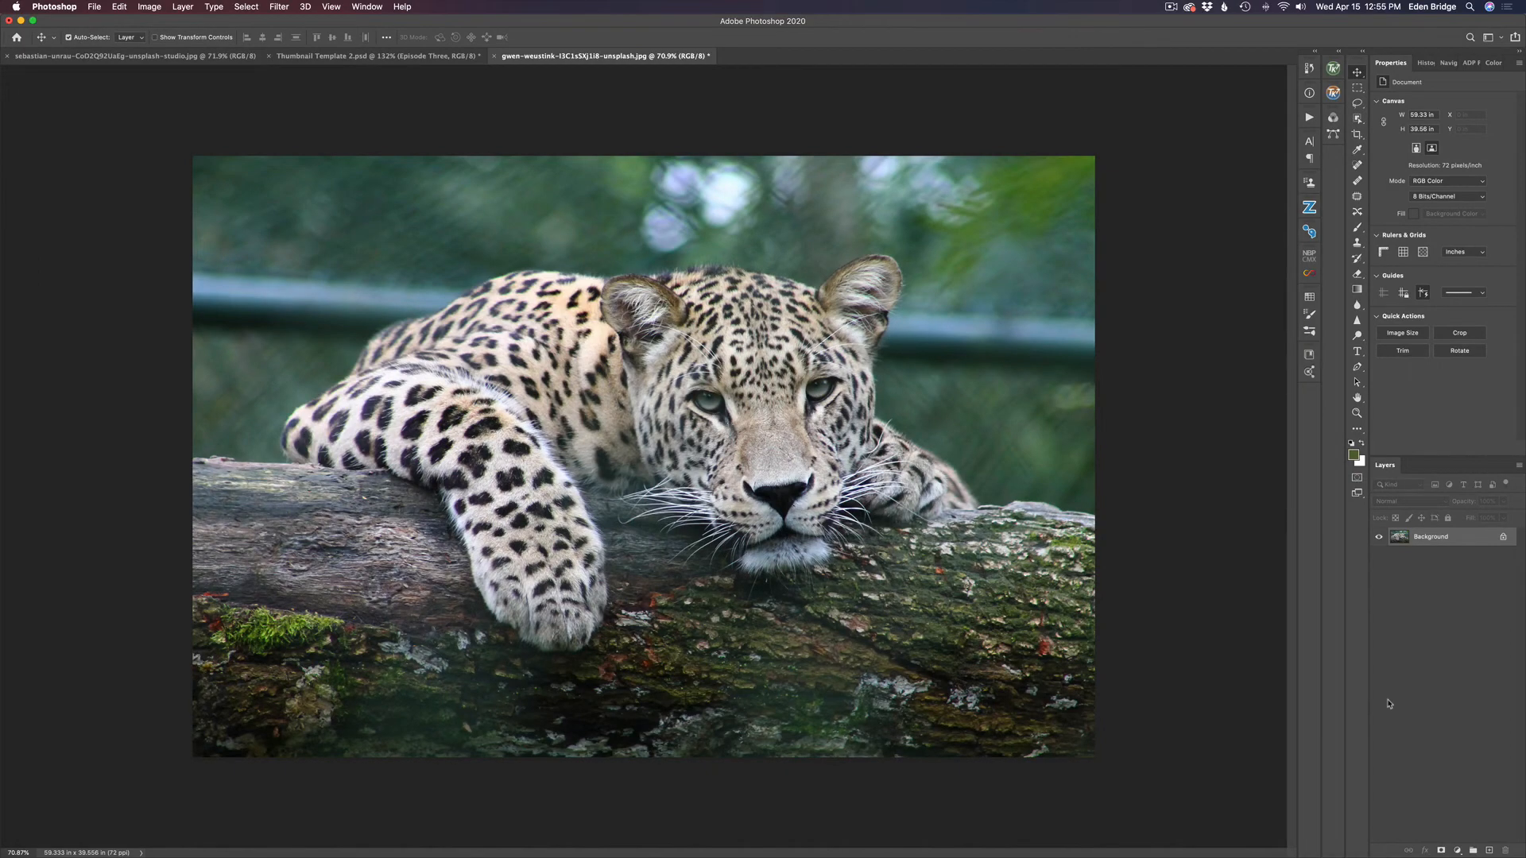
# Step: Duplicate the Background layer and open the copy in Topaz DeNoise AI
pyautogui.scroll(10, 866, 450)
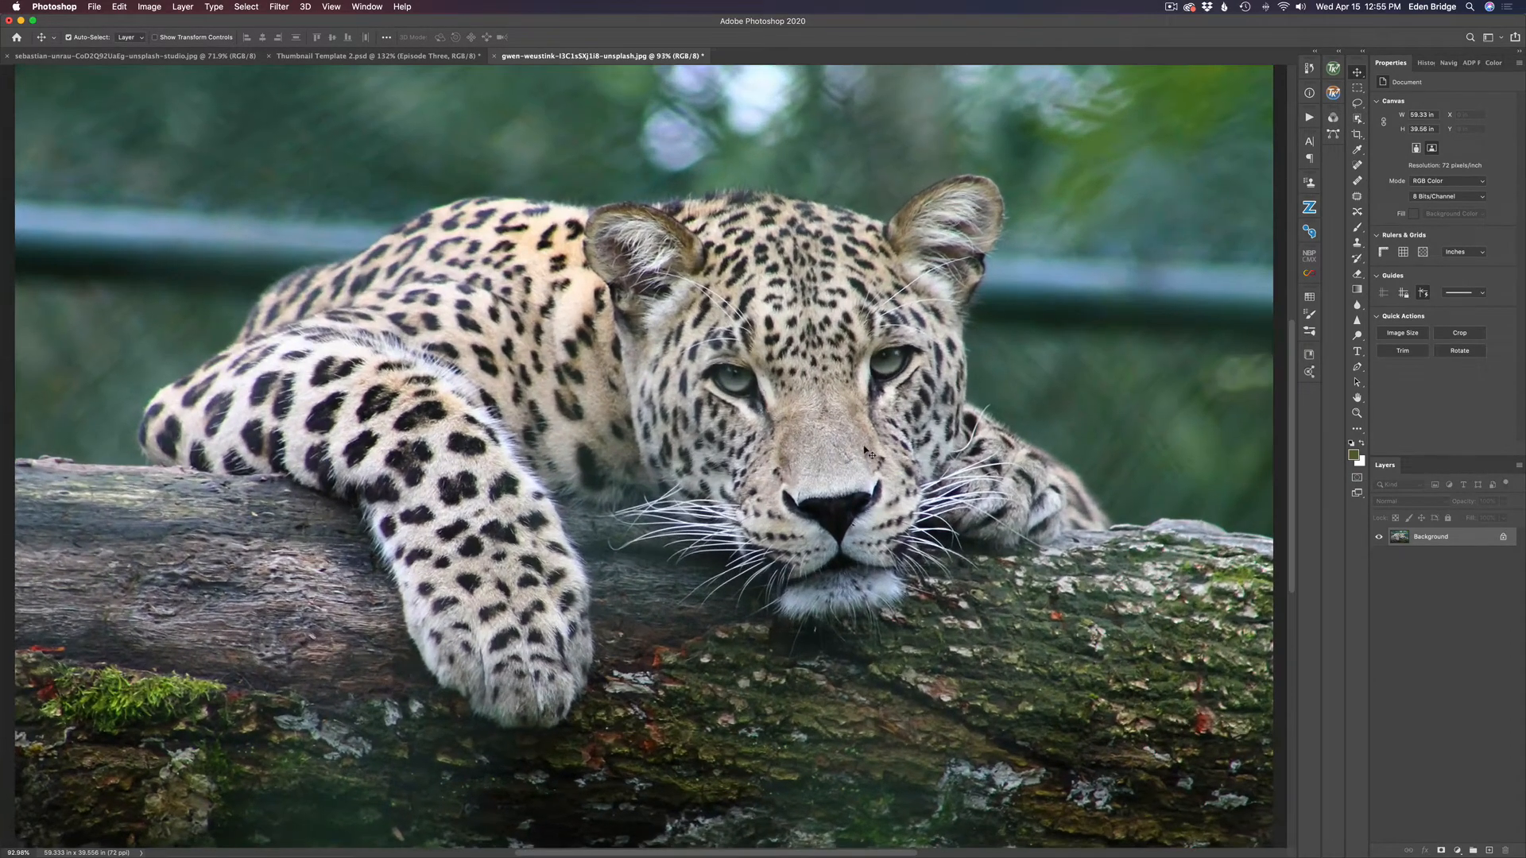
pyautogui.hscroll(5, 866, 451)
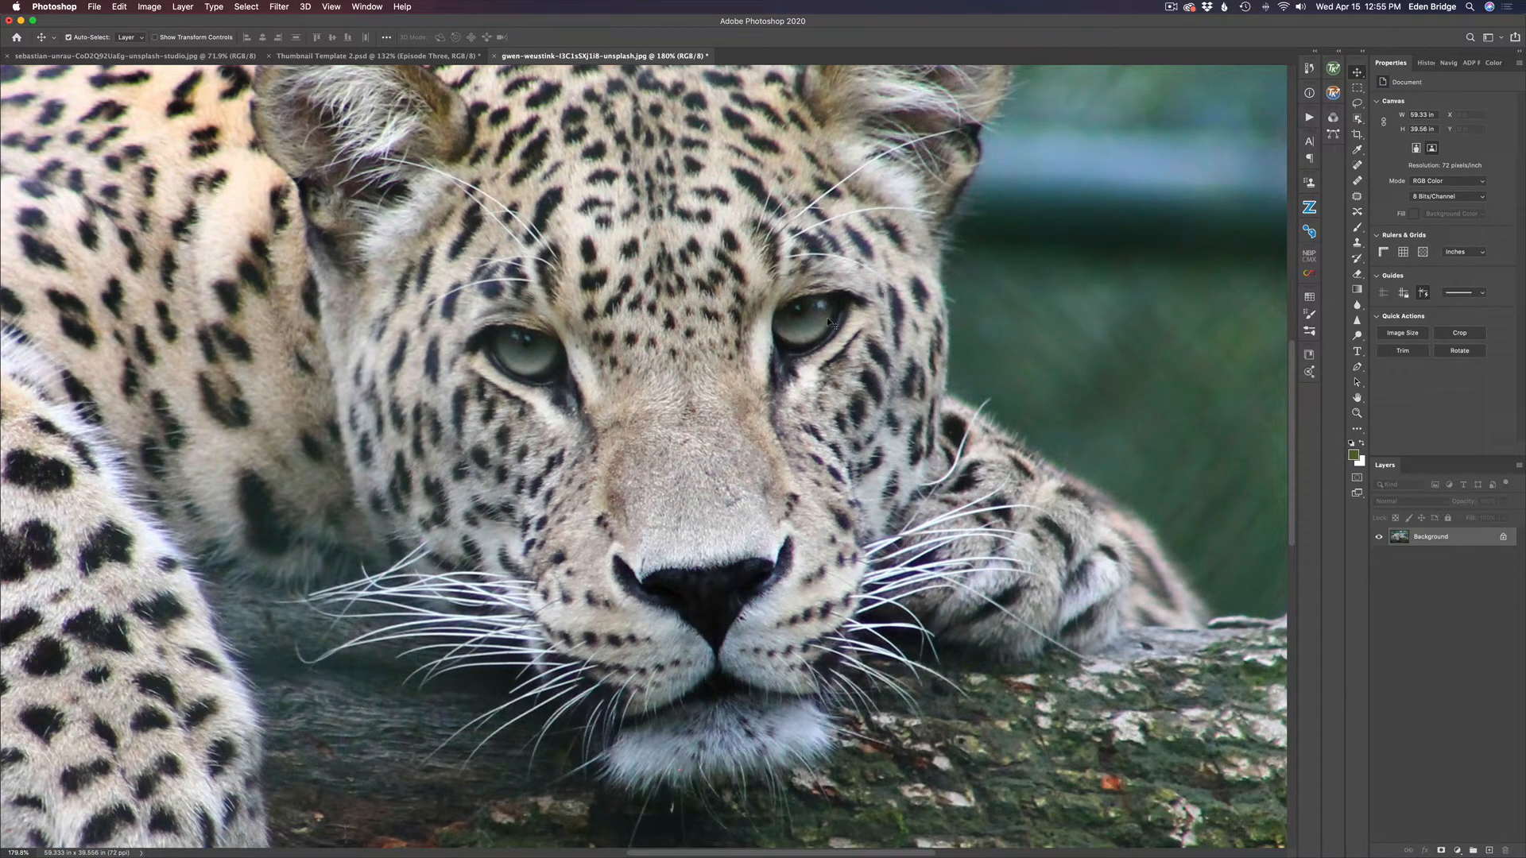
pyautogui.press('super+0')
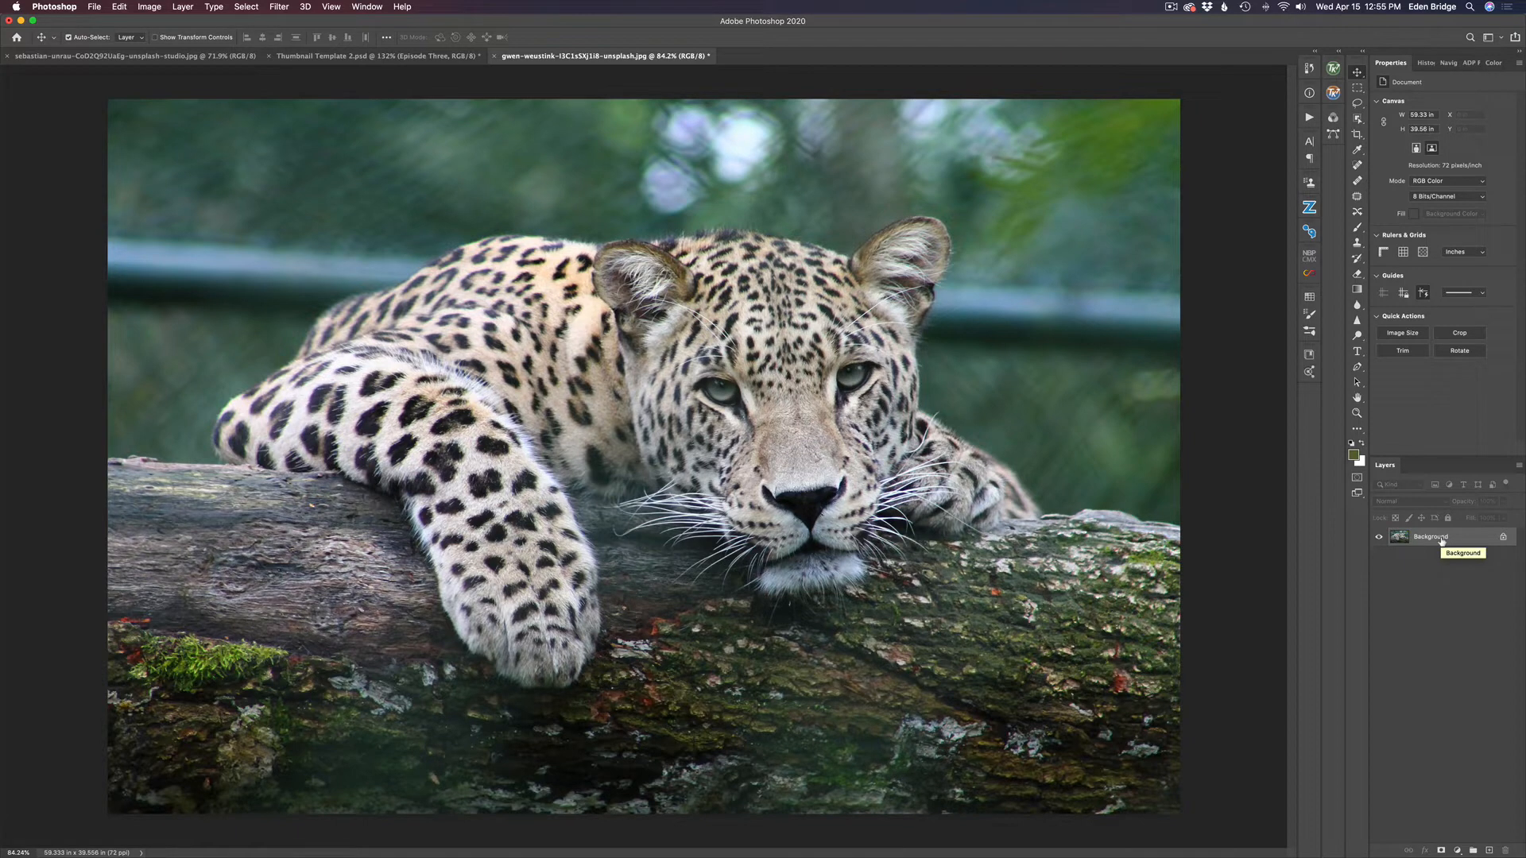
pyautogui.press('super+j')
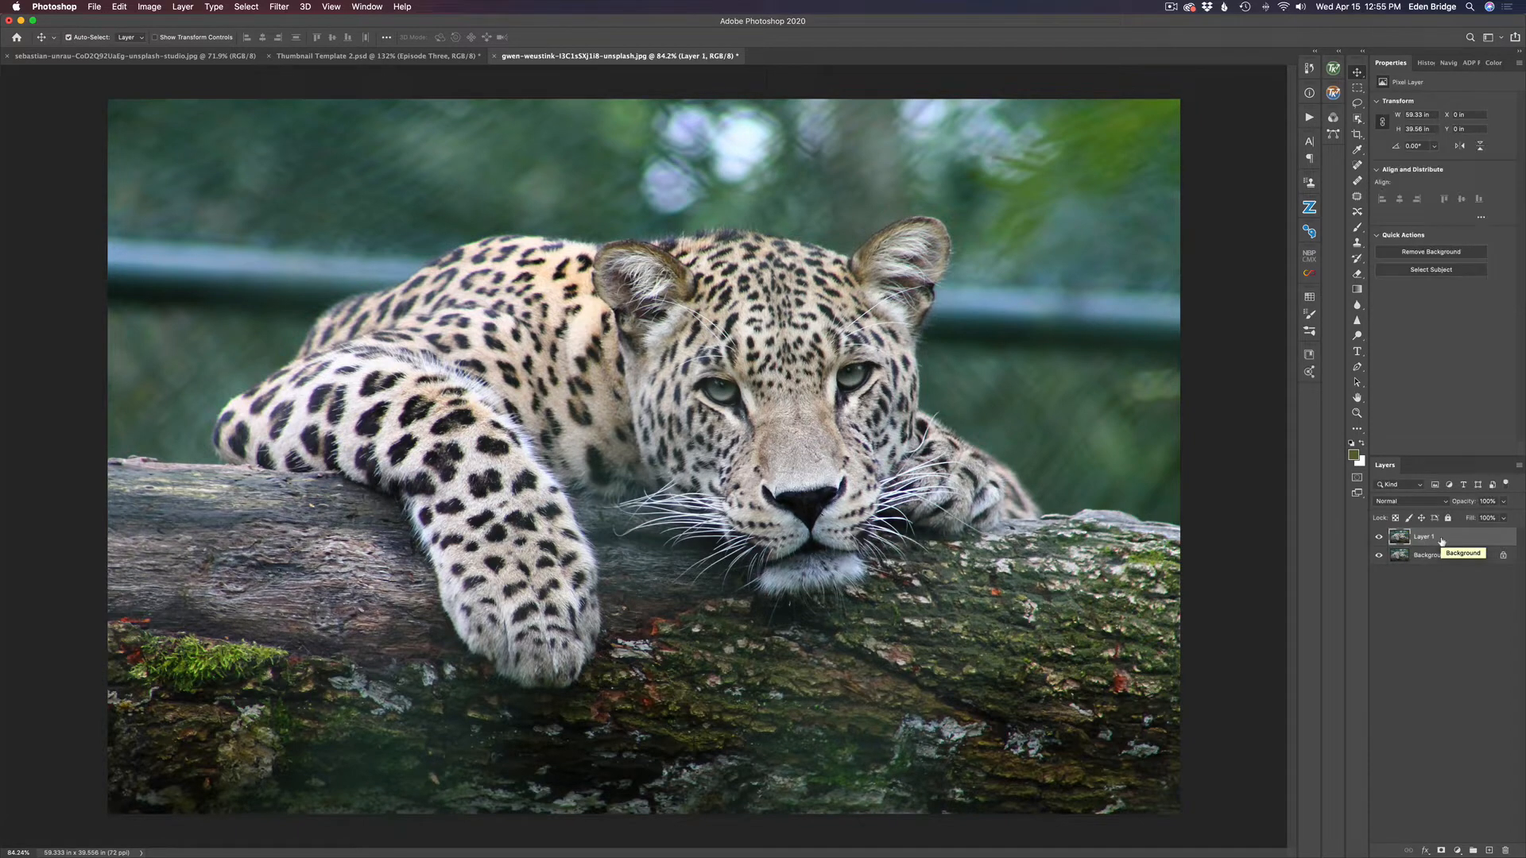
pyautogui.click(280, 6)
pyautogui.moveTo(436, 343)
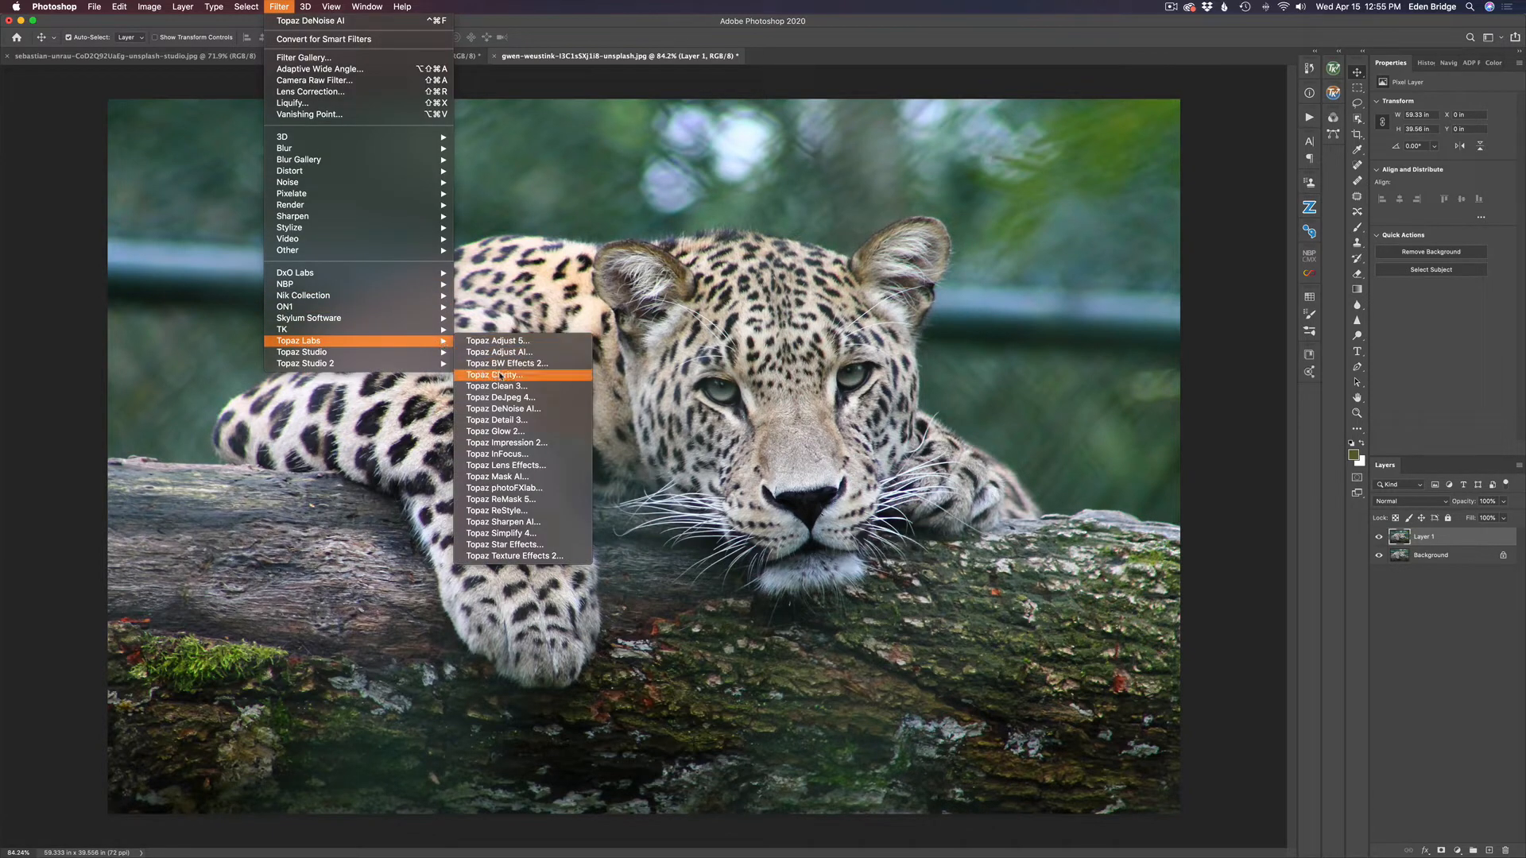
pyautogui.click(514, 409)
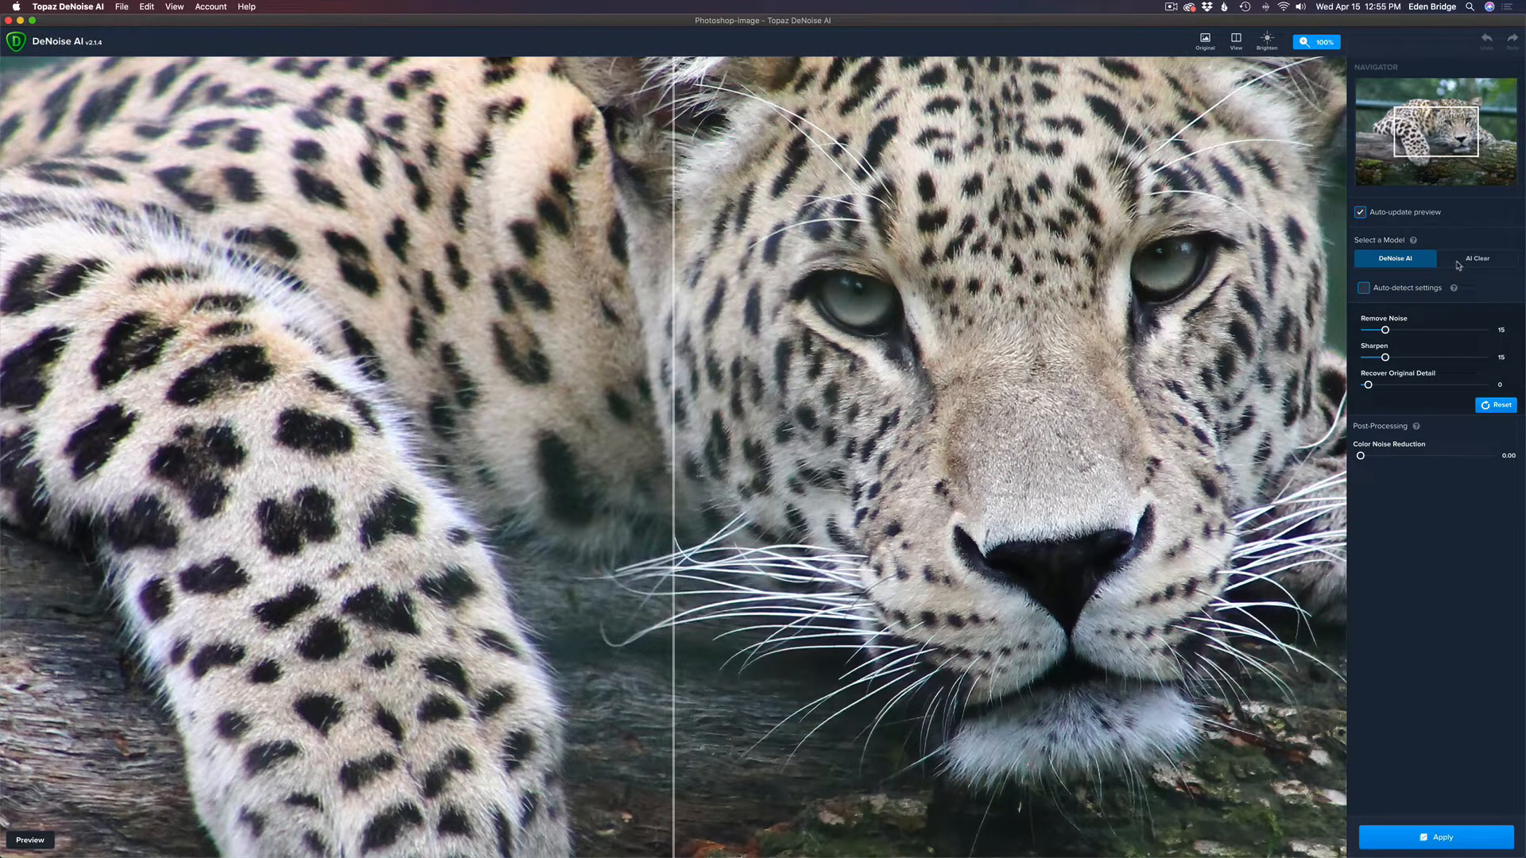
# Step: Enable auto-detected settings for the DeNoise AI model, compare the split preview on the leopard's face, and apply the noise reduction
pyautogui.moveTo(1182, 285); pyautogui.dragTo(737, 367)
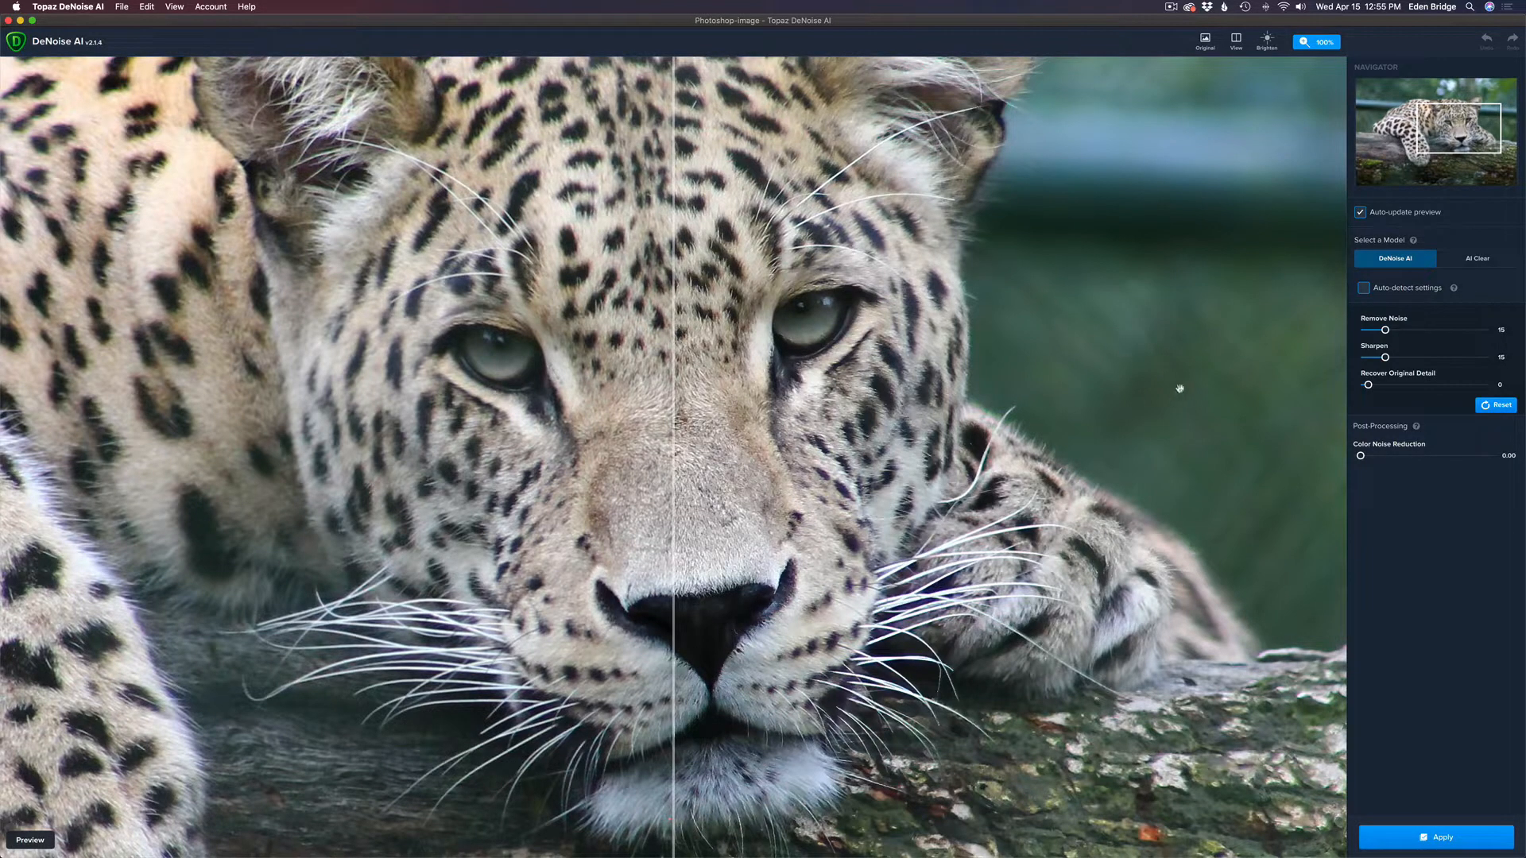
pyautogui.click(1363, 288)
pyautogui.moveTo(673, 331); pyautogui.dragTo(540, 290)
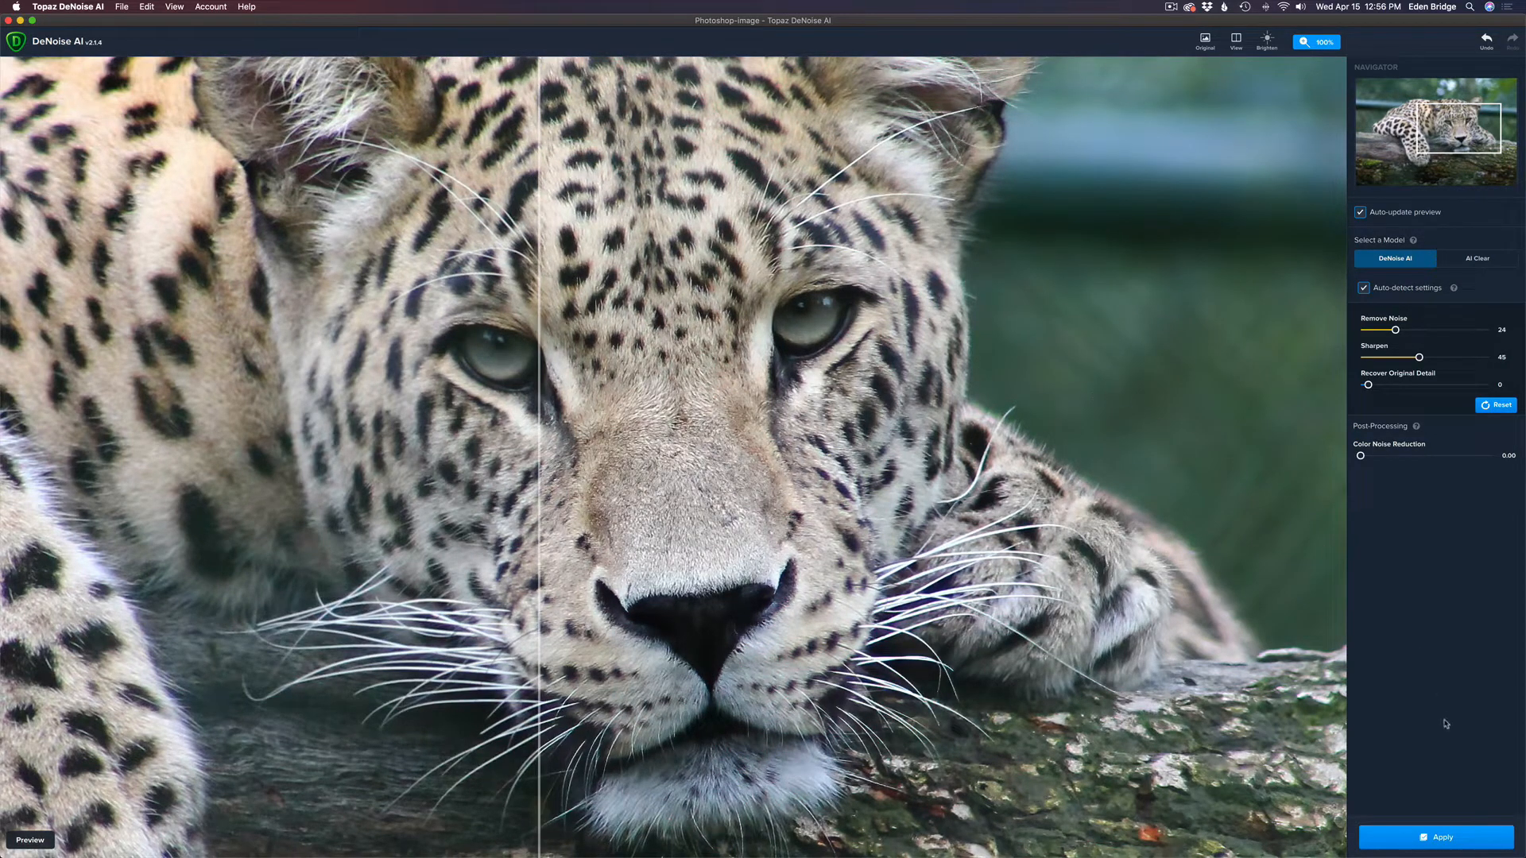
pyautogui.click(1466, 835)
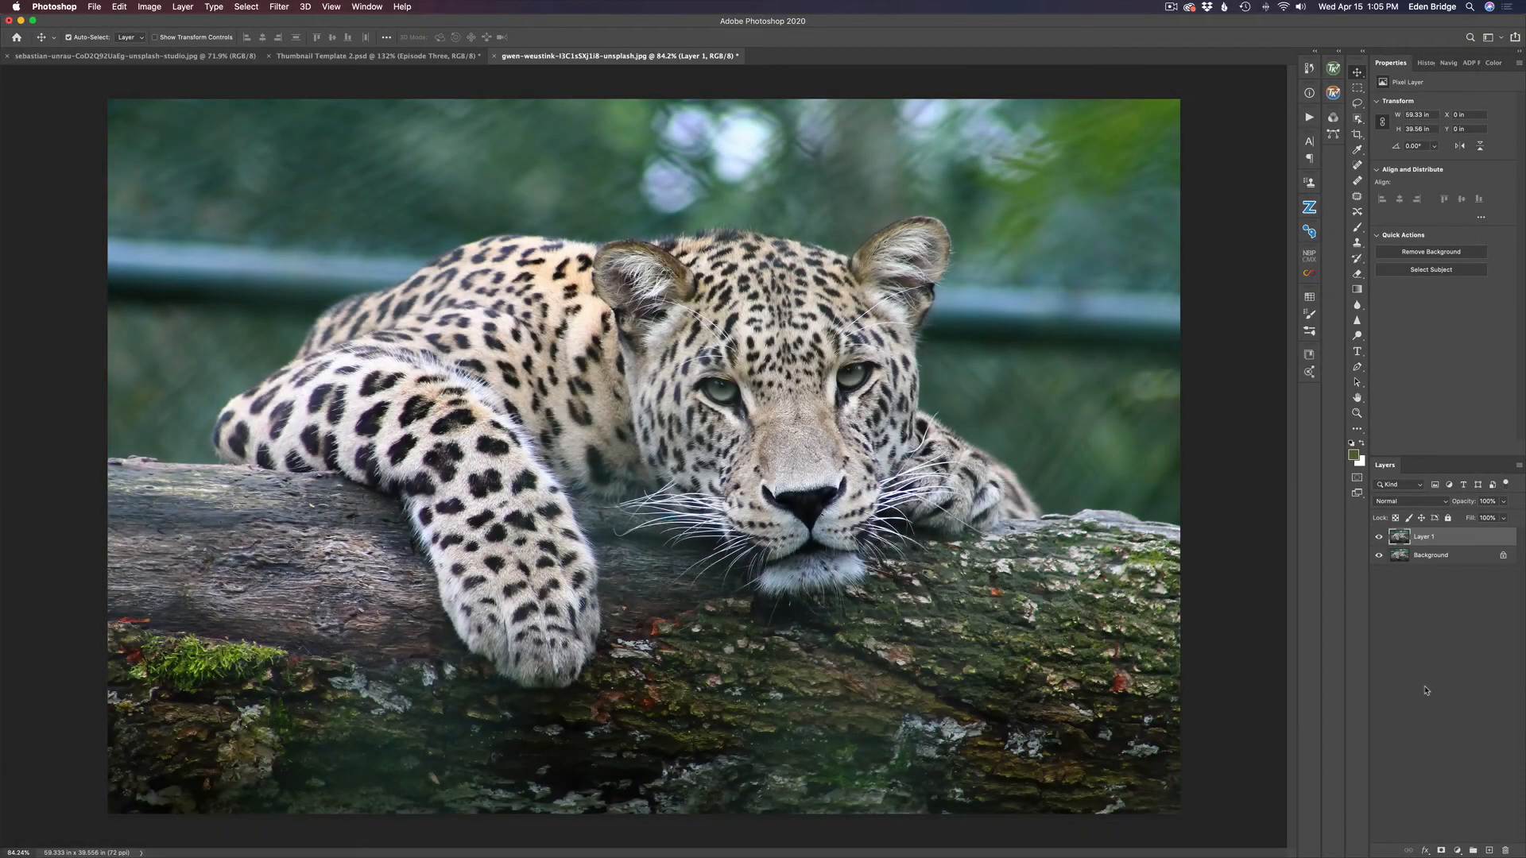
# Step: Open the denoised layer in Topaz Sharpen AI and choose the Focus model in Auto mode
pyautogui.click(278, 6)
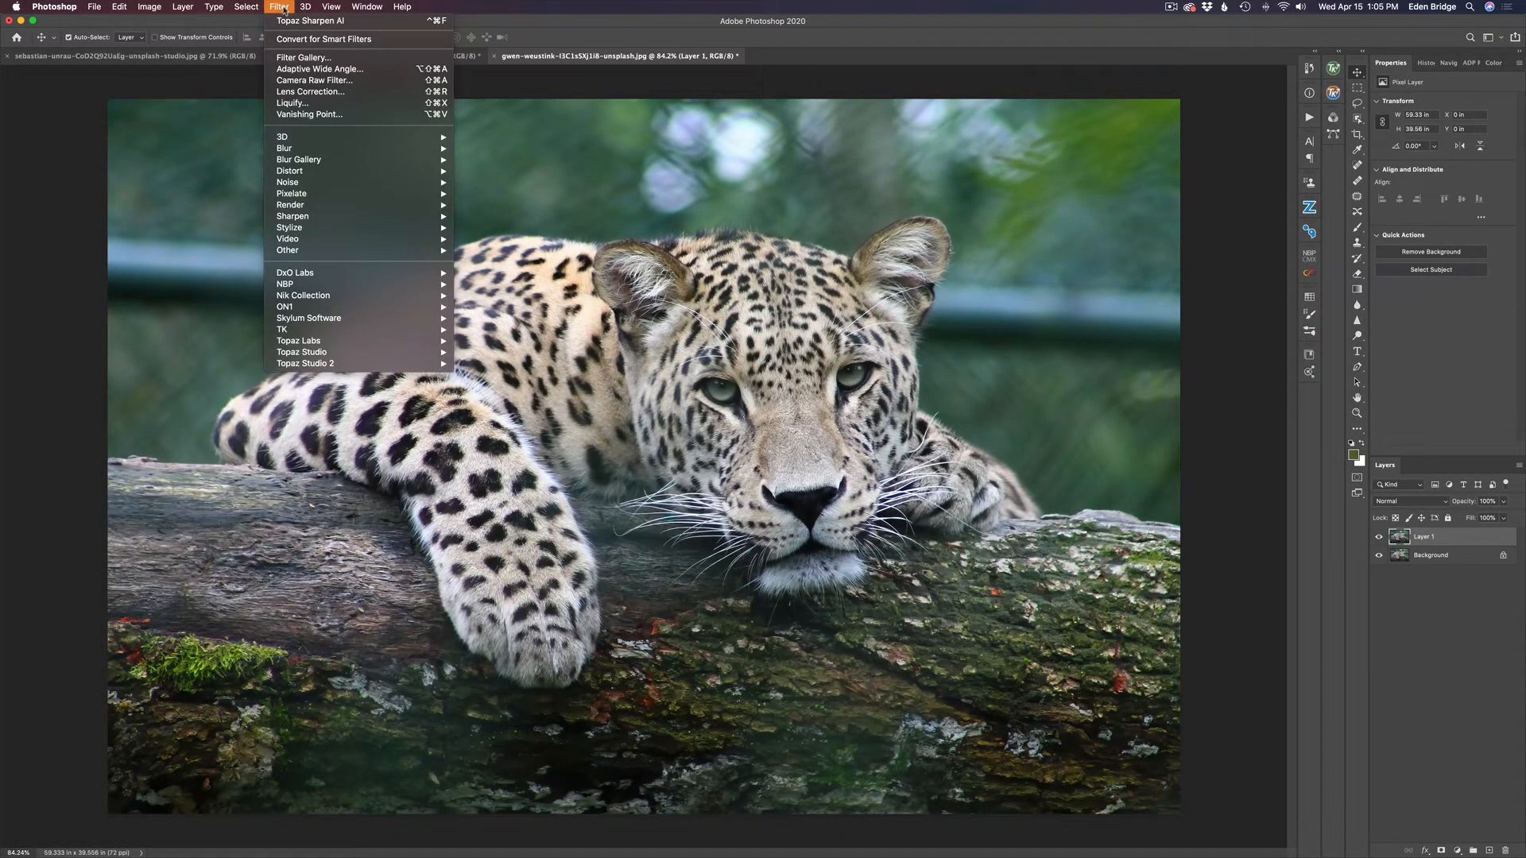
pyautogui.moveTo(358, 341)
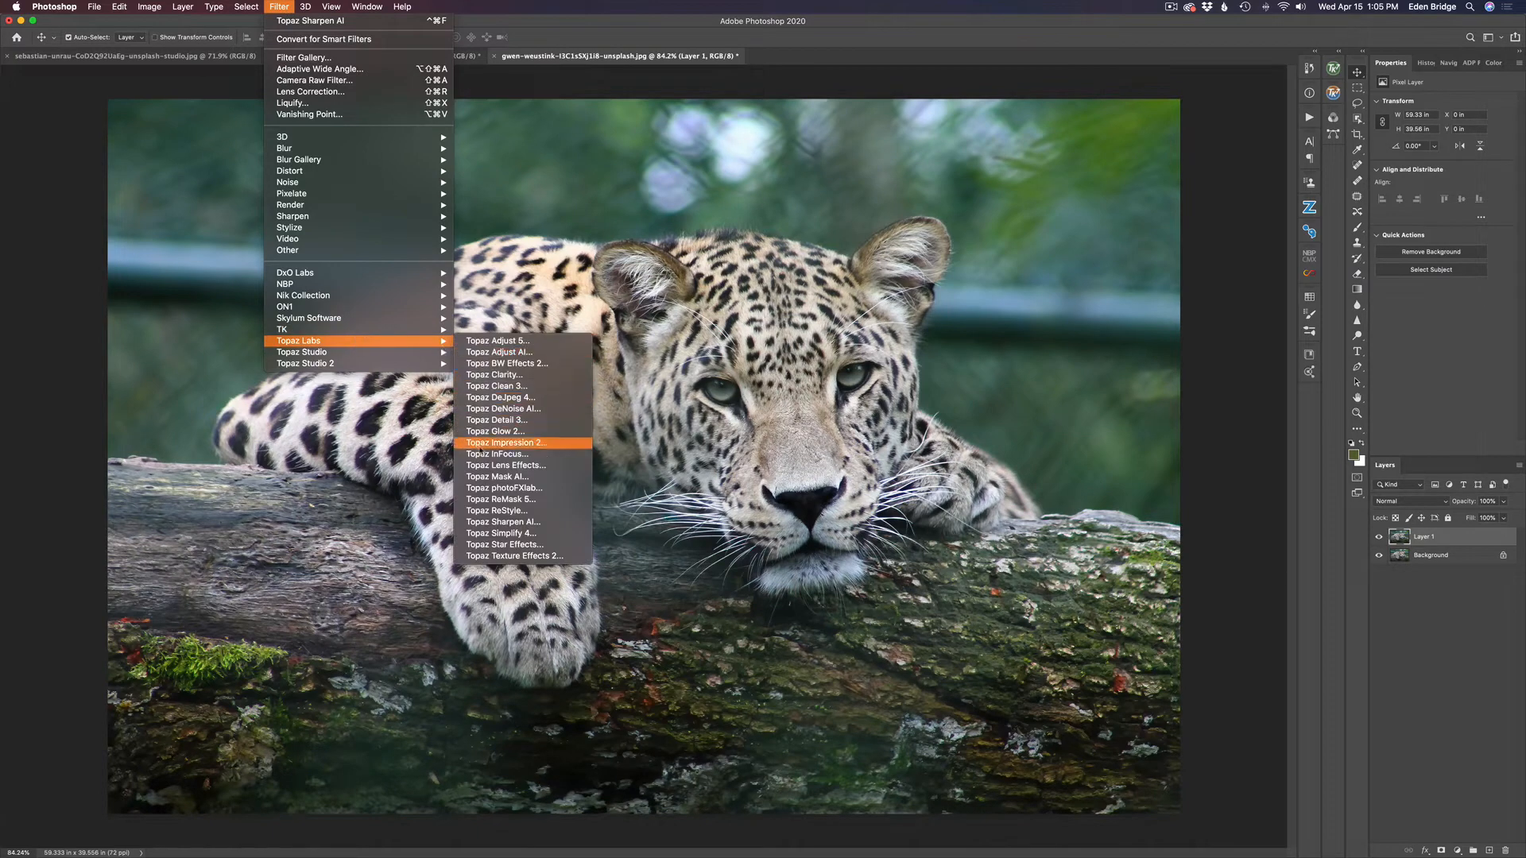
pyautogui.click(518, 523)
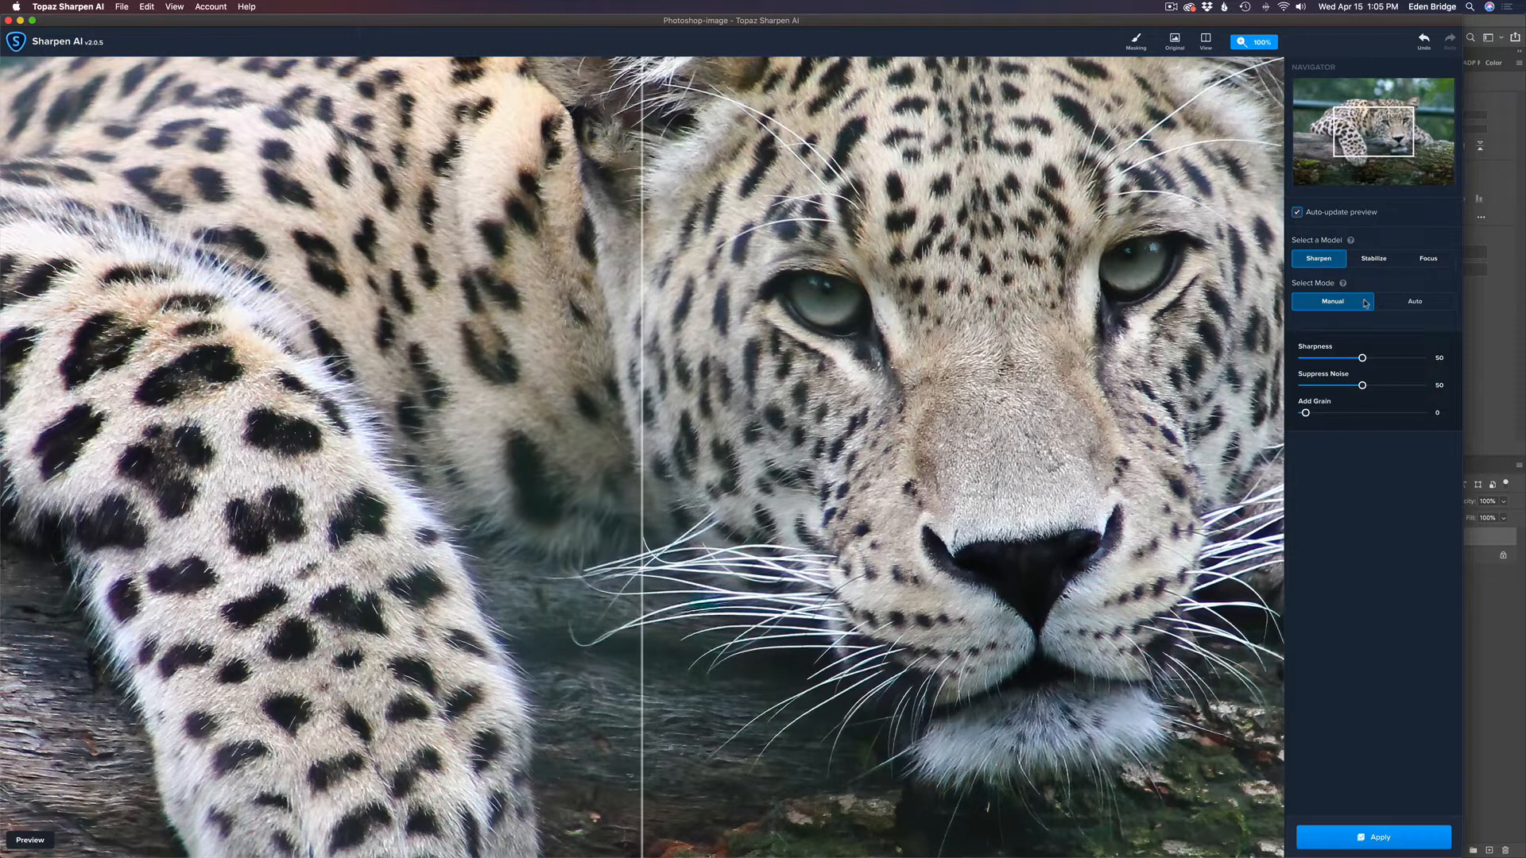
pyautogui.click(1429, 303)
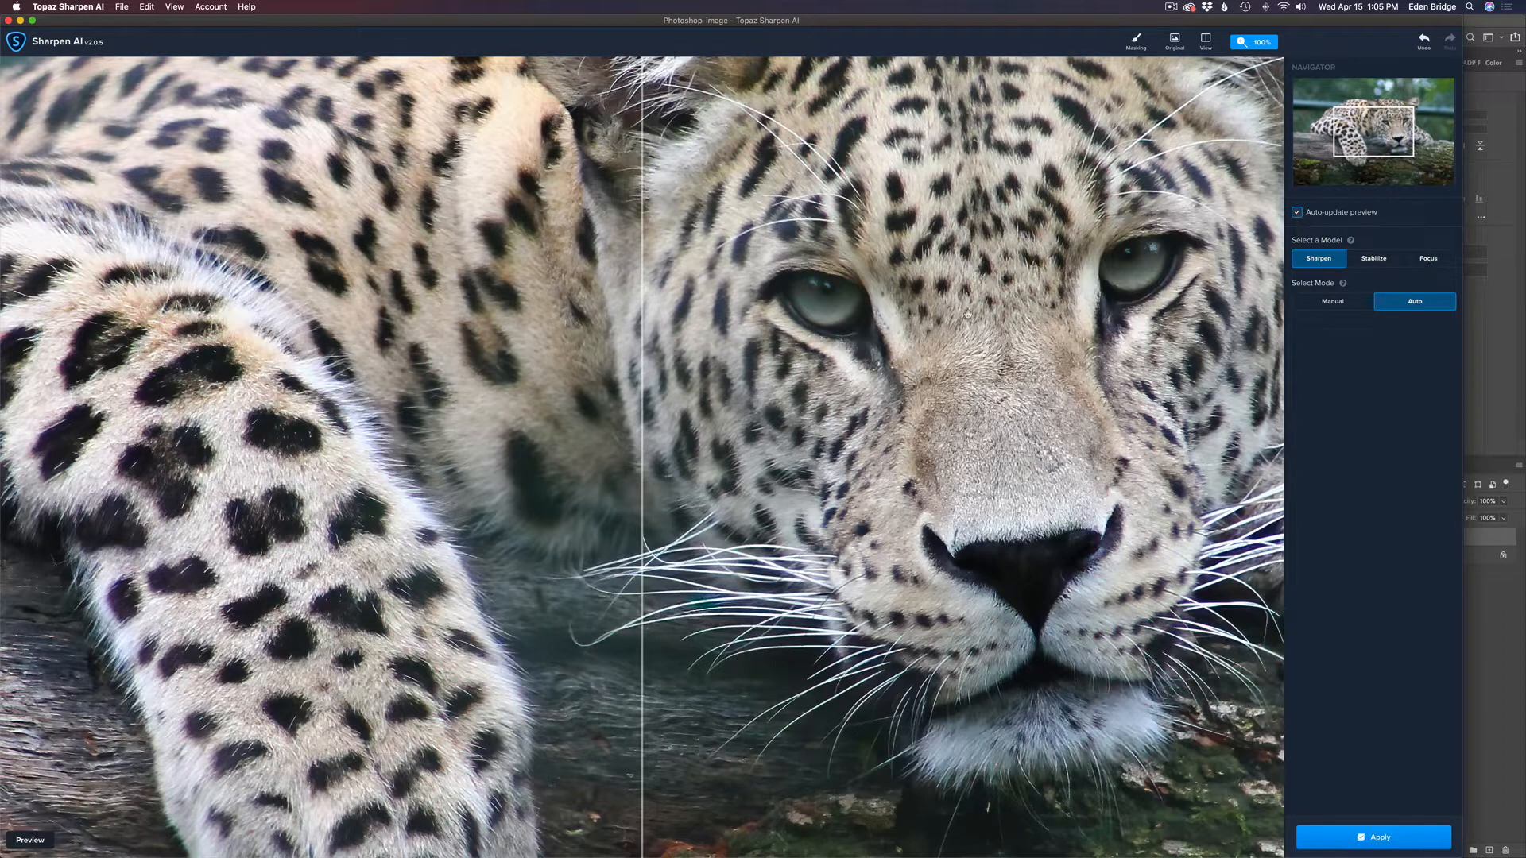
pyautogui.click(1435, 262)
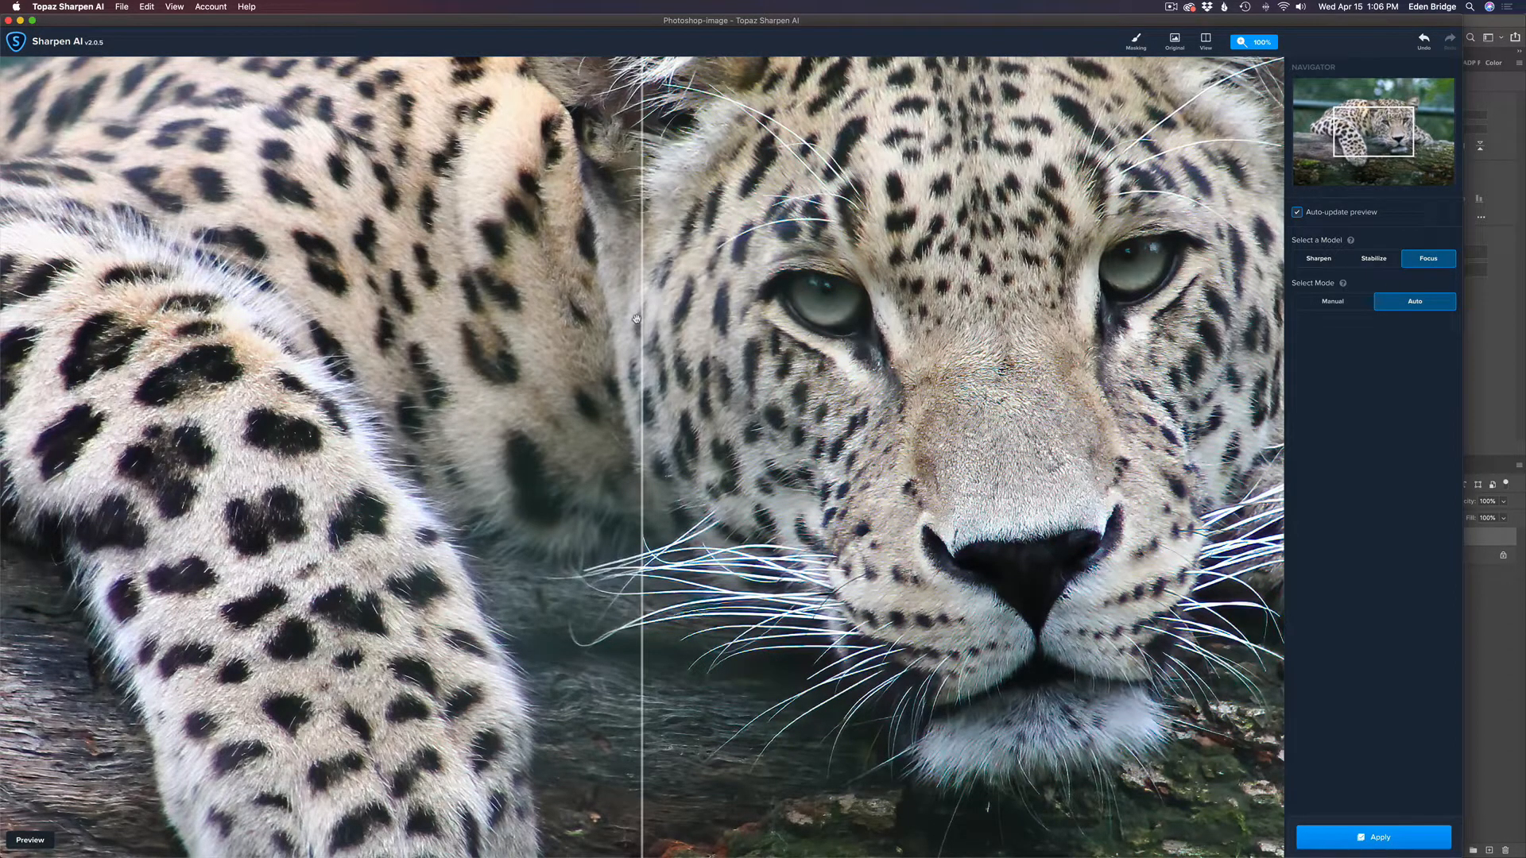
# Step: Compare the sharpened and original fur in the split preview, and apply the sharpening to the layer
pyautogui.moveTo(642, 317); pyautogui.dragTo(421, 266)
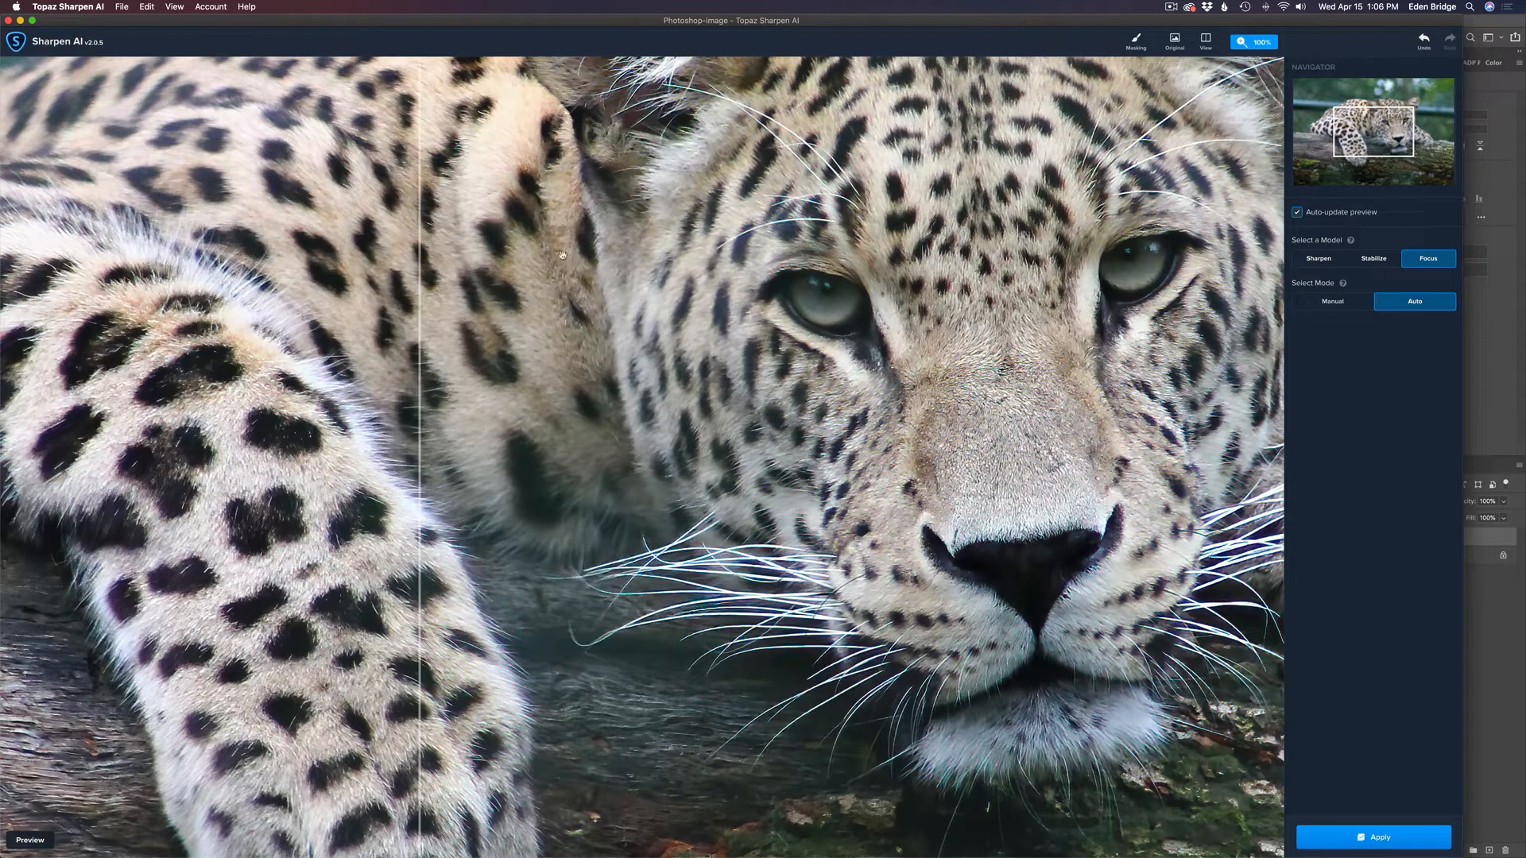
pyautogui.click(1207, 43)
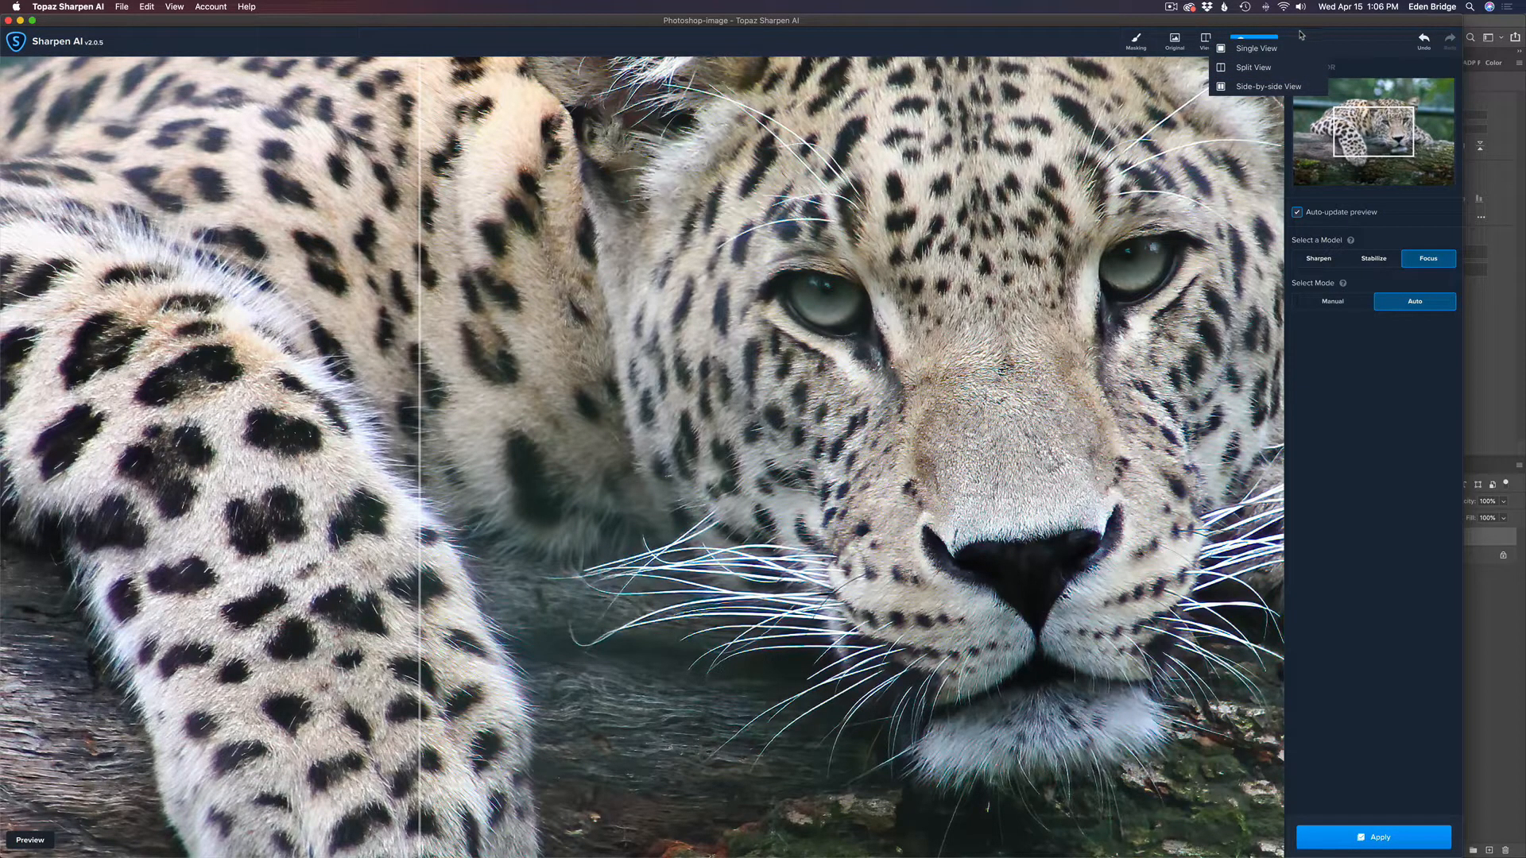
pyautogui.click(1080, 38)
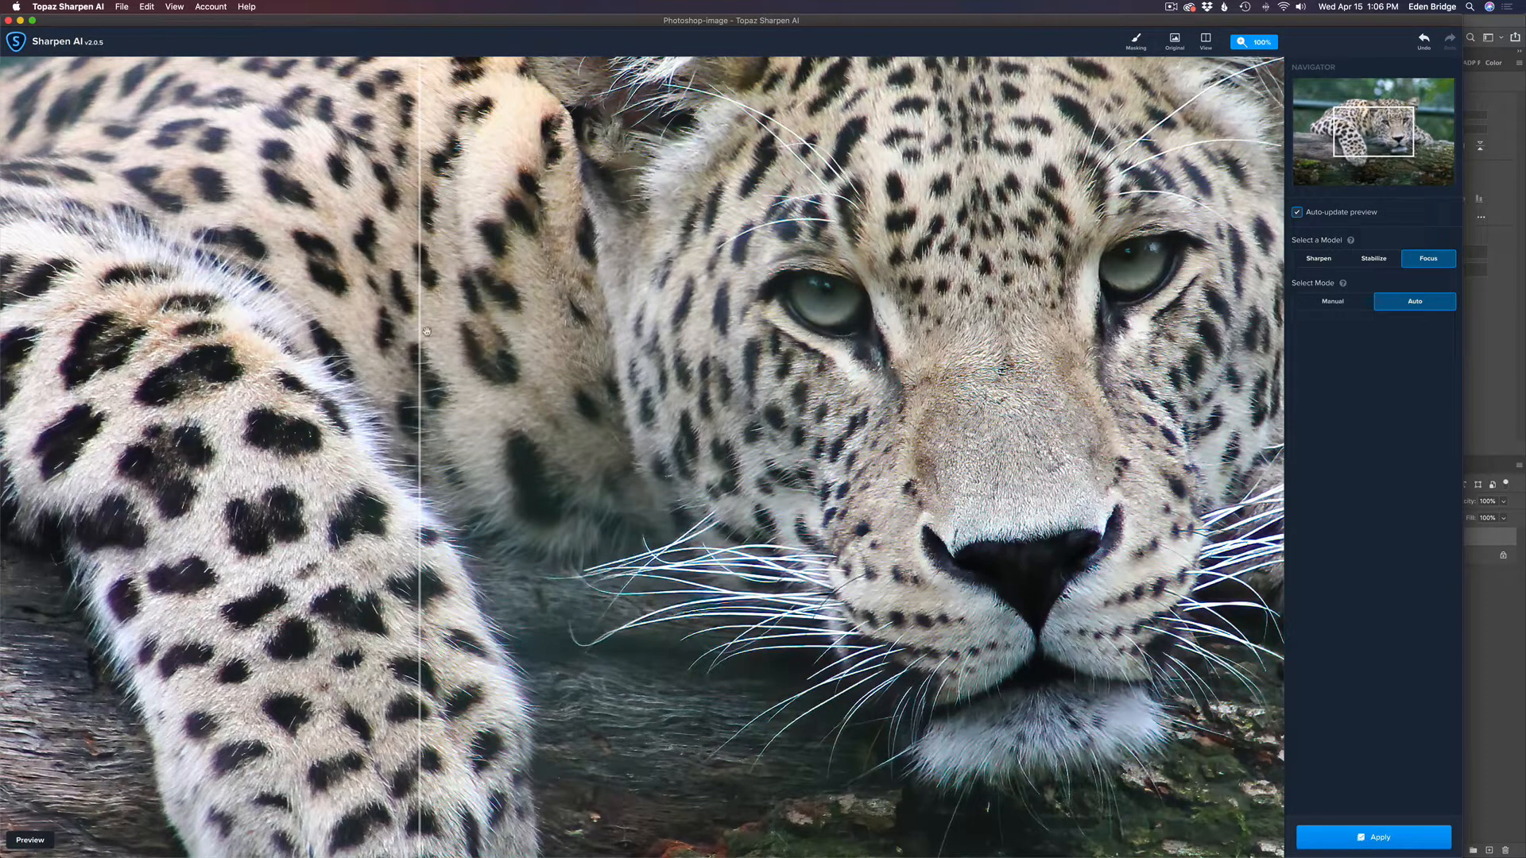
pyautogui.moveTo(418, 331); pyautogui.dragTo(584, 297)
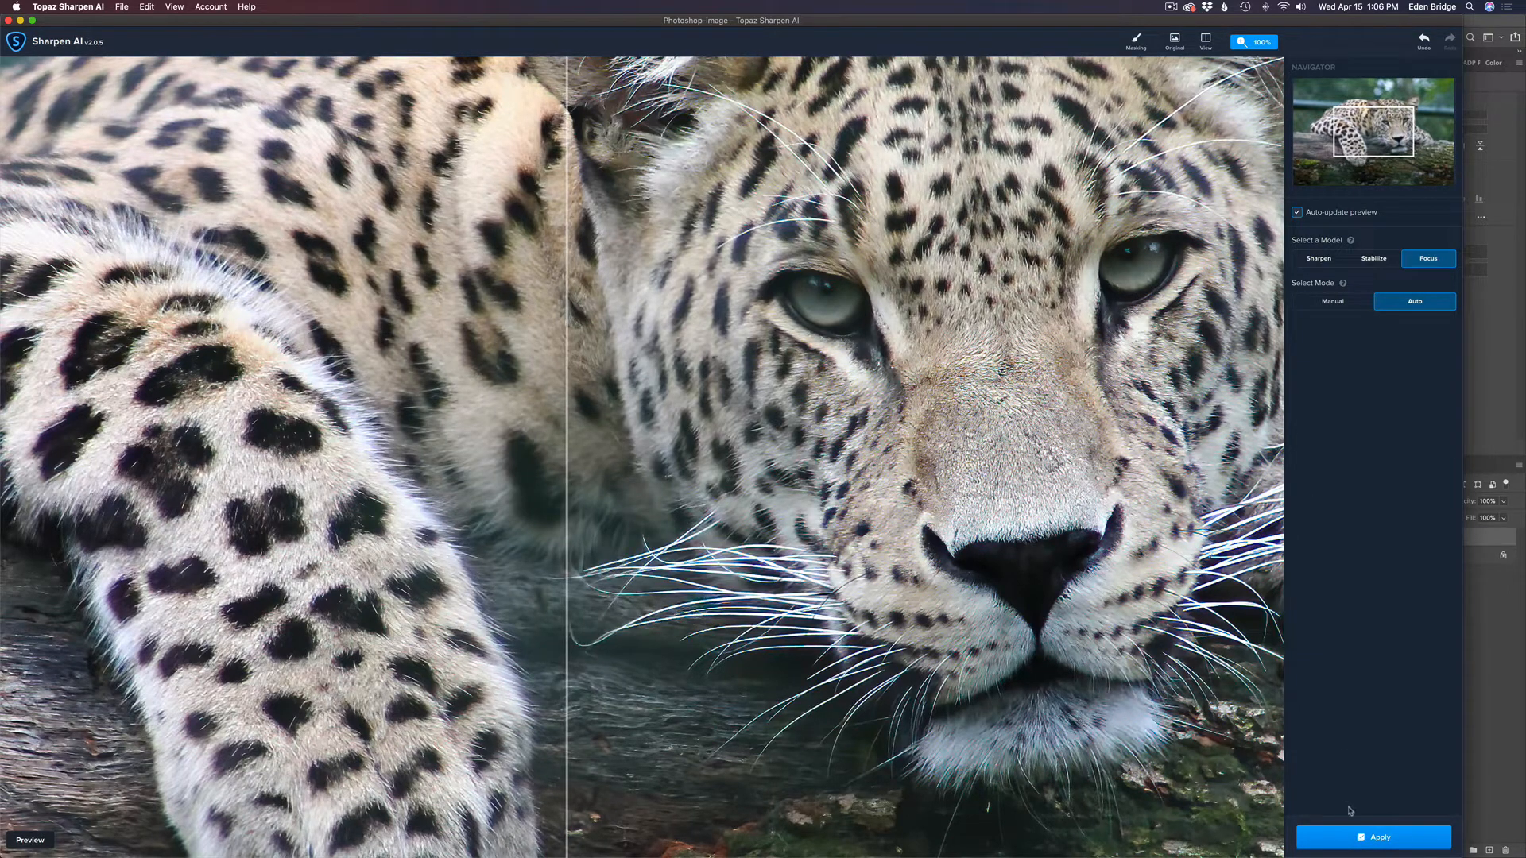
pyautogui.click(1379, 837)
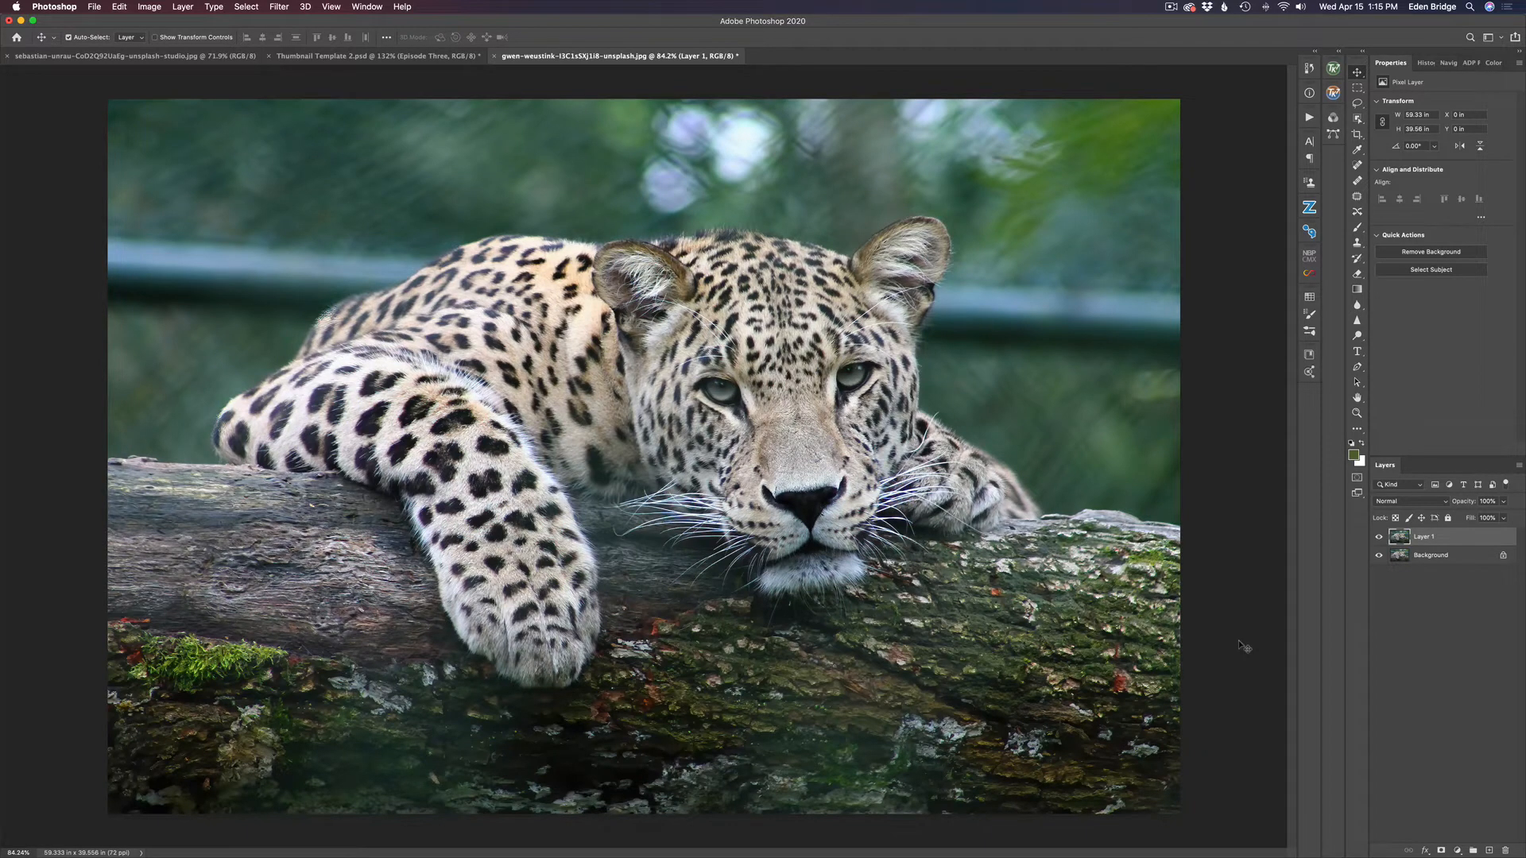
# Step: Duplicate the sharpened layer and open the copy in Topaz Studio 2
pyautogui.press('super+j')
pyautogui.click(278, 7)
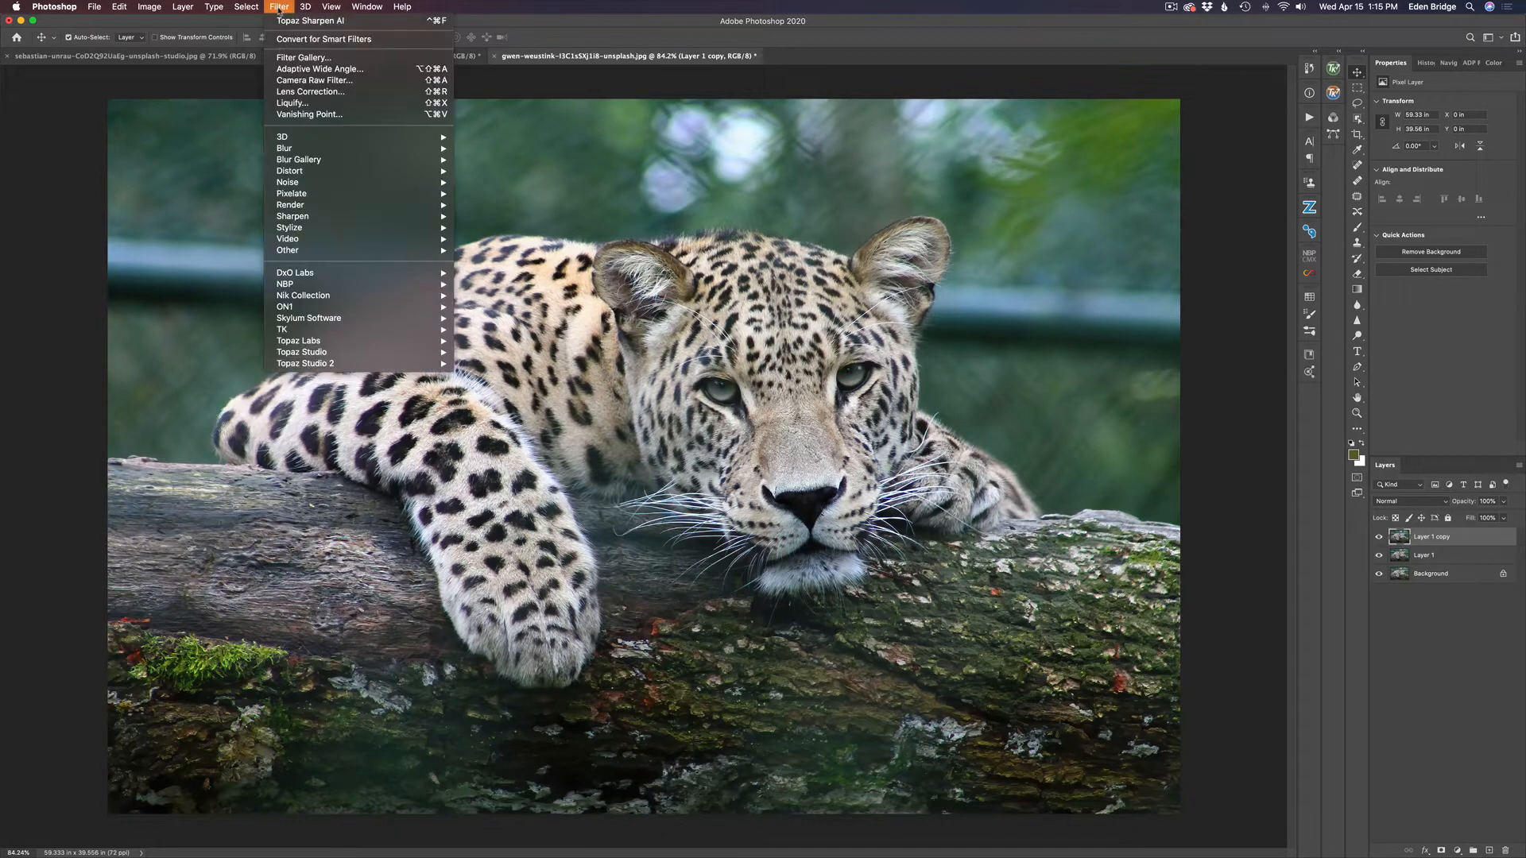
pyautogui.moveTo(357, 364)
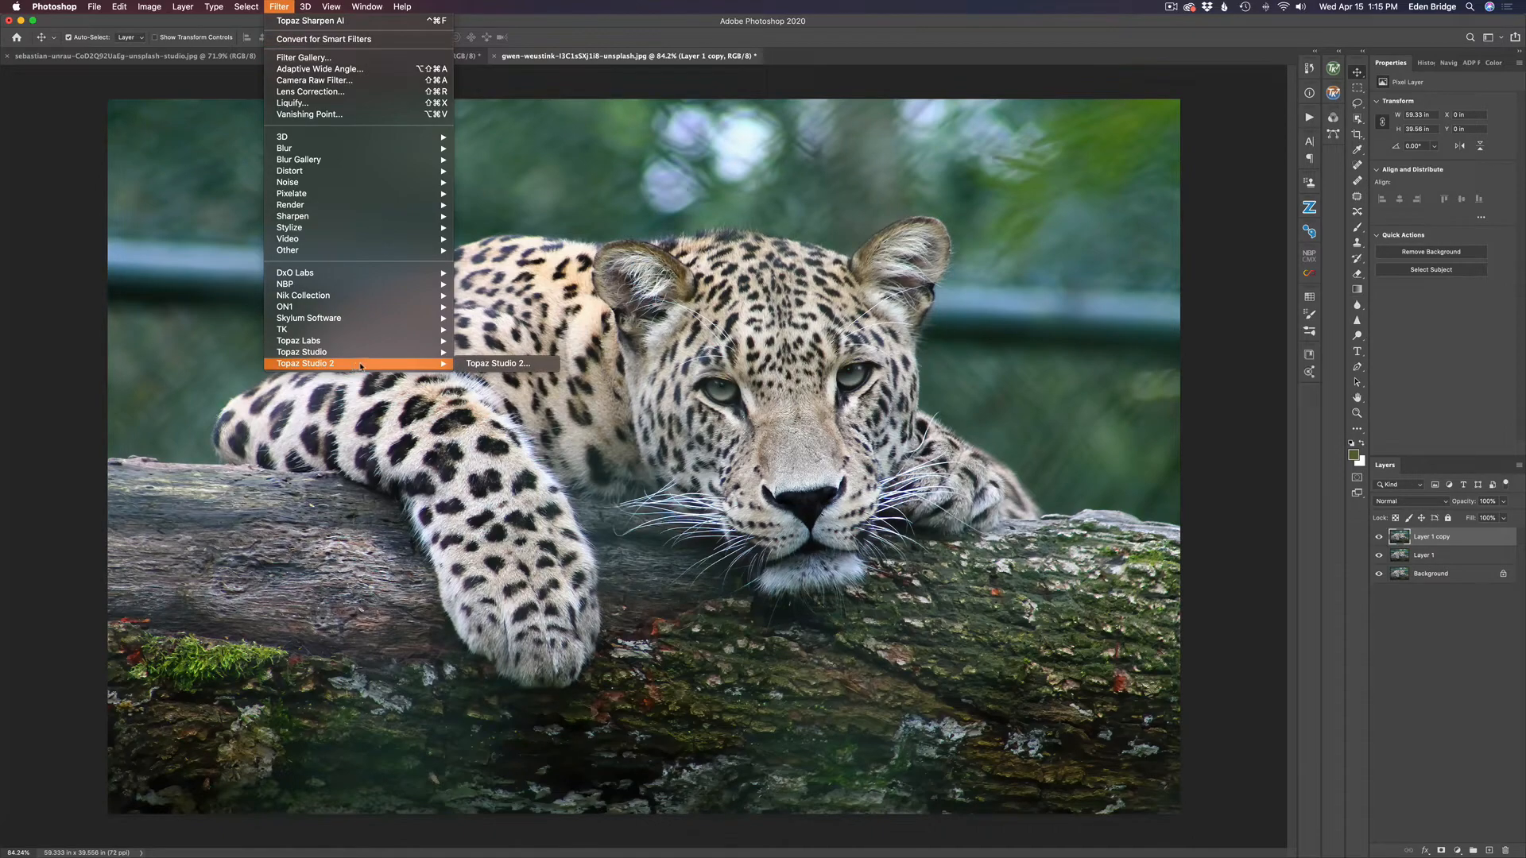
pyautogui.click(519, 363)
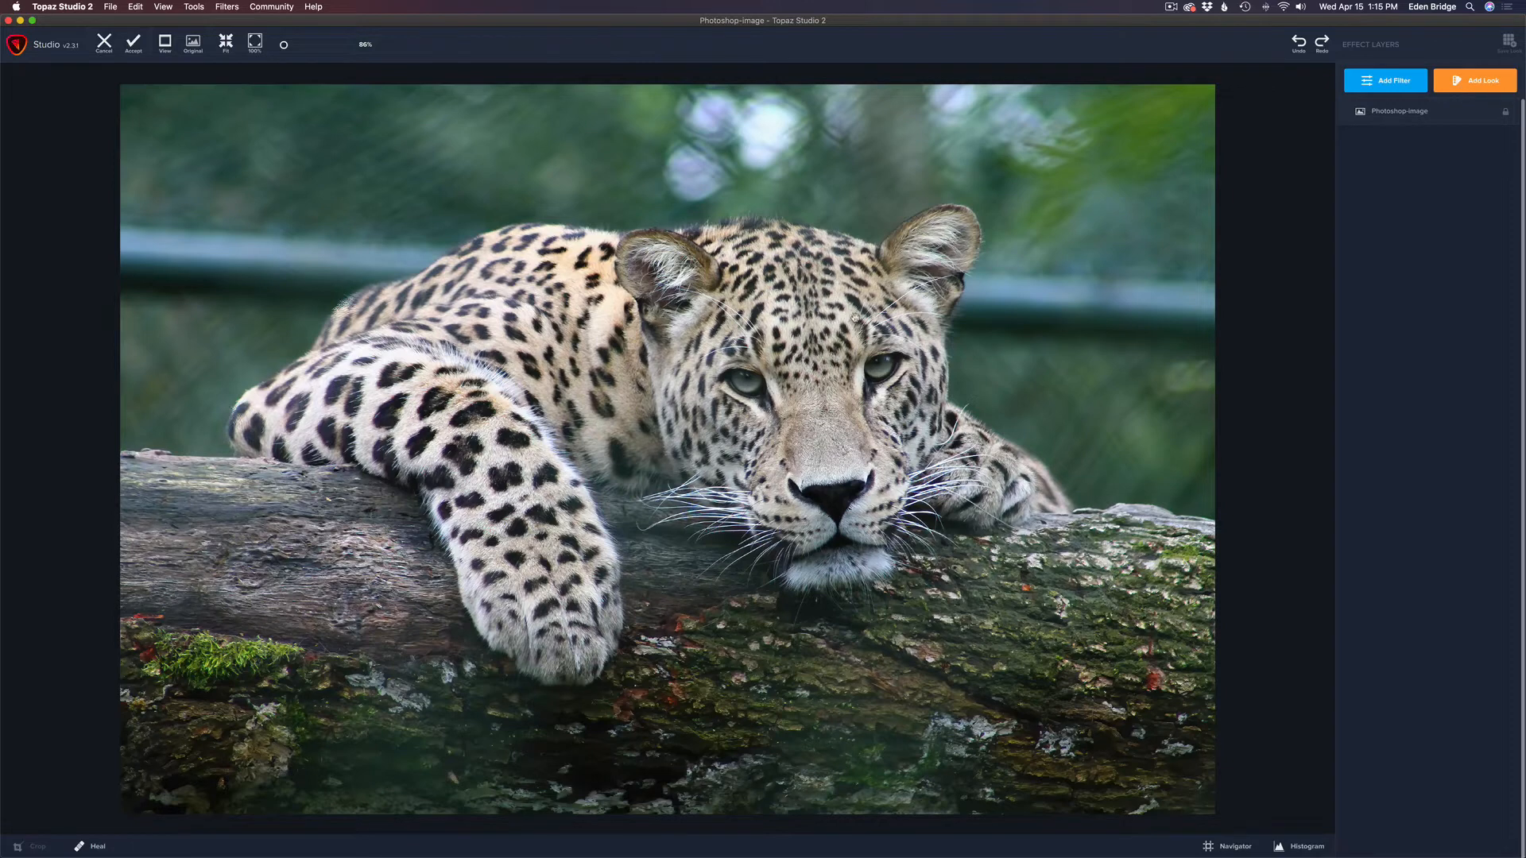
# Step: Launch the Mask AI plugin on the leopard image
pyautogui.click(228, 8)
pyautogui.moveTo(246, 79)
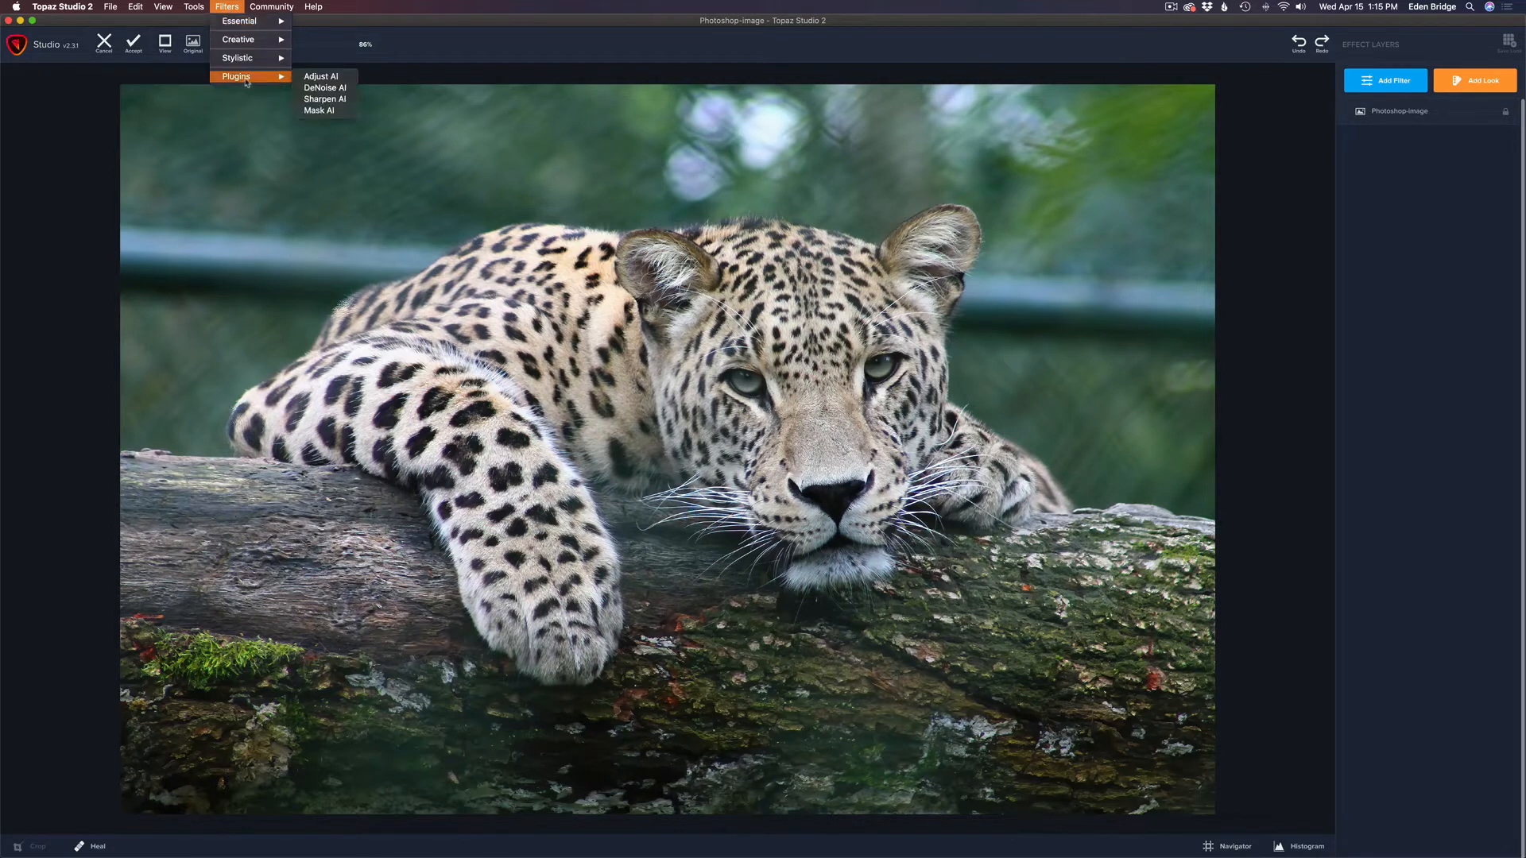
pyautogui.click(321, 110)
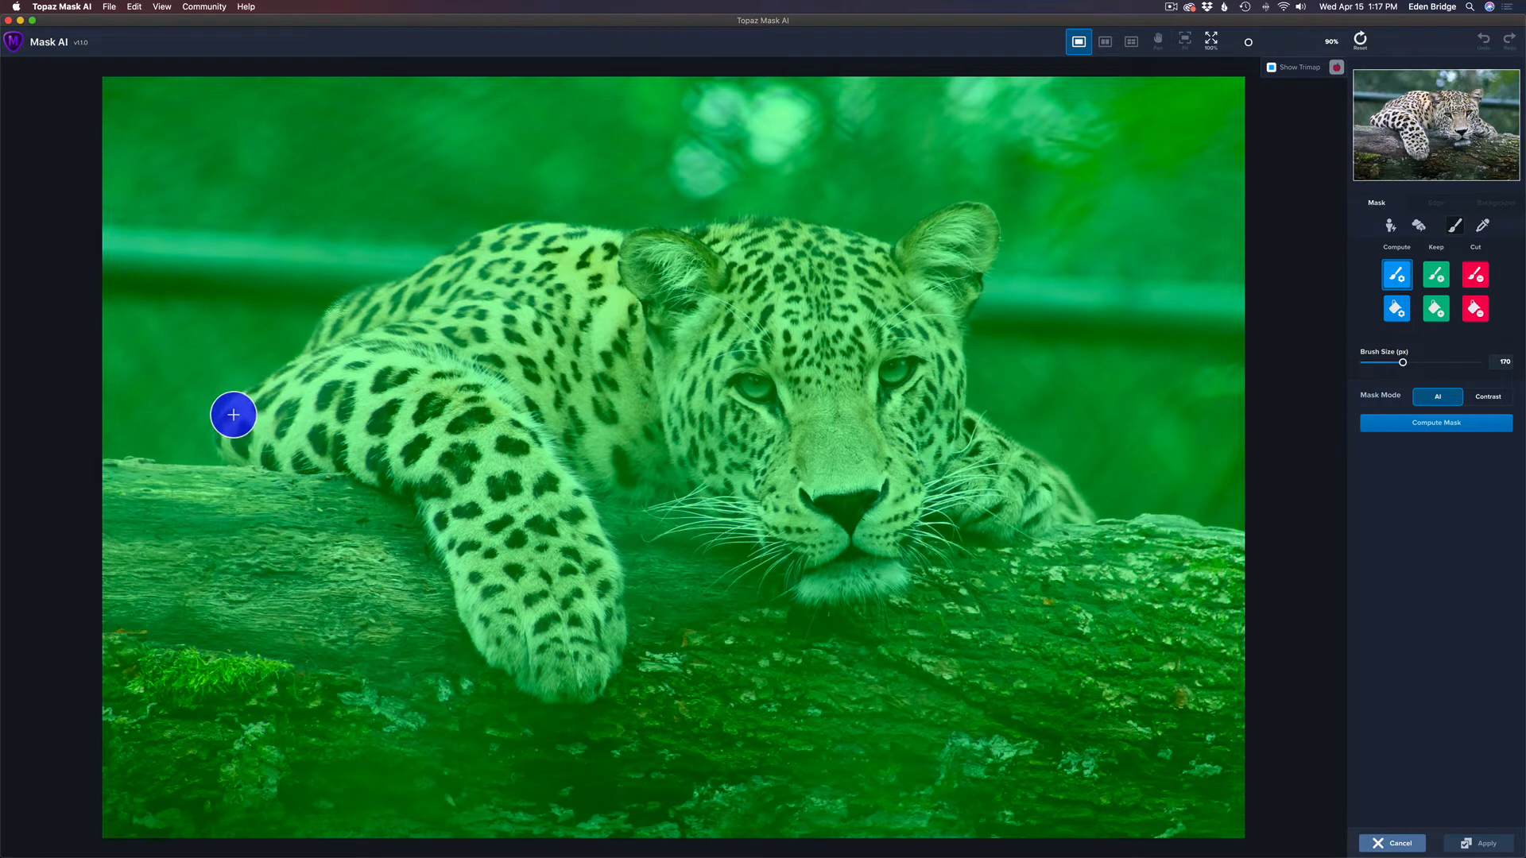
# Step: Outline the upper edge of the log and the leopard across the whole image with the Compute brush at size 60
pyautogui.press('[')
pyautogui.press('[')
pyautogui.press('[')
pyautogui.press('[')
pyautogui.press('[')
pyautogui.press('[')
pyautogui.press('[')
pyautogui.press('[')
pyautogui.press('[')
pyautogui.press('[')
pyautogui.press('[')
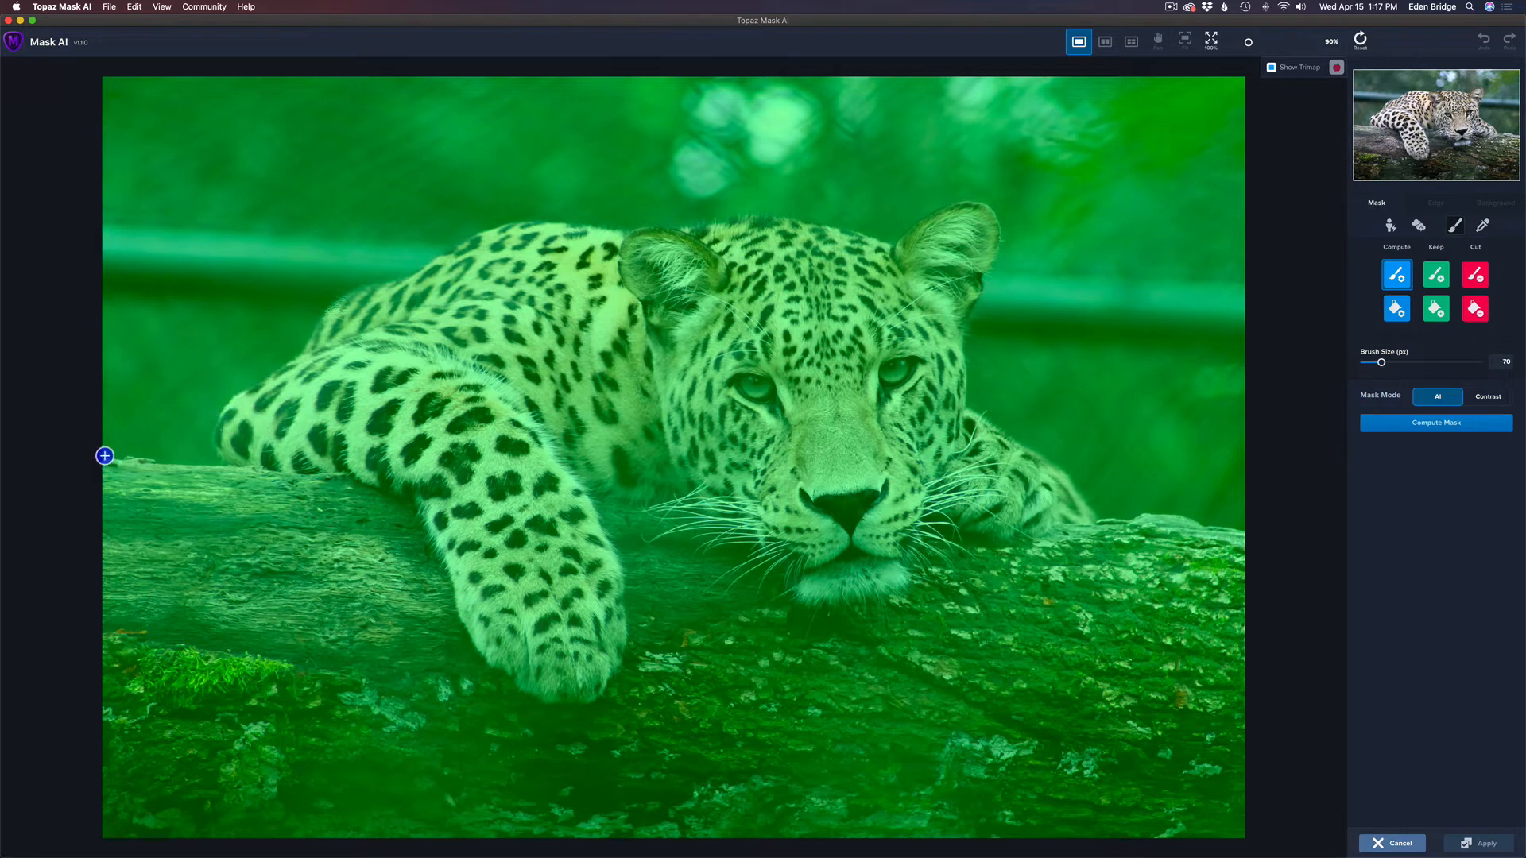
pyautogui.click(103, 455)
pyautogui.keyDown('shift'); pyautogui.click(224, 460); pyautogui.keyUp('shift')
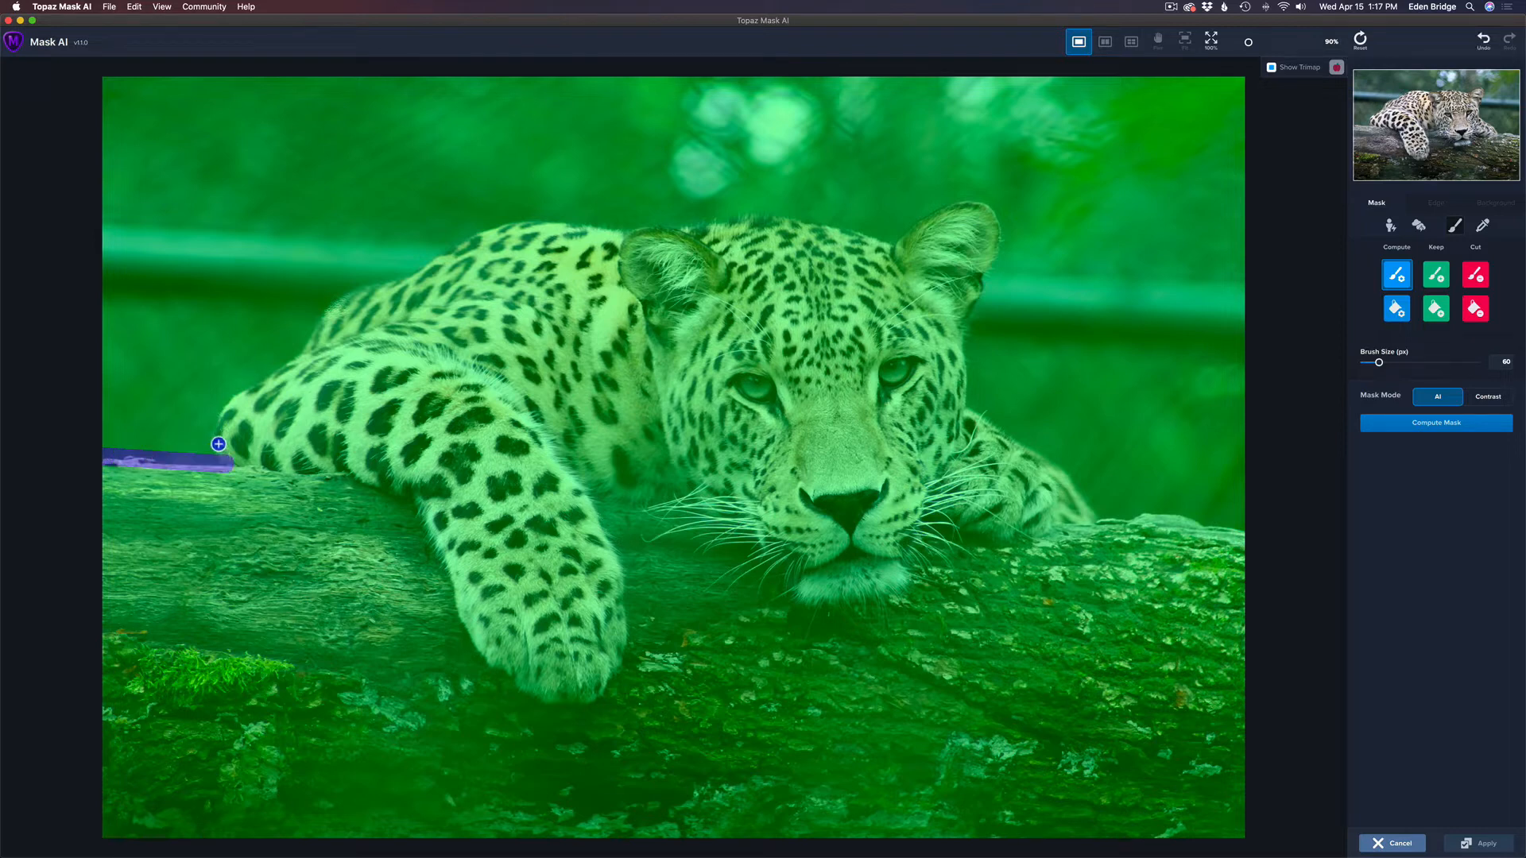
pyautogui.moveTo(215, 452)
pyautogui.mouseDown()
pyautogui.moveTo(225, 402)
pyautogui.moveTo(302, 357)
pyautogui.moveTo(332, 300)
pyautogui.moveTo(453, 246)
pyautogui.moveTo(763, 212)
pyautogui.moveTo(904, 243)
pyautogui.moveTo(951, 202)
pyautogui.moveTo(991, 211)
pyautogui.moveTo(1000, 251)
pyautogui.moveTo(966, 330)
pyautogui.moveTo(968, 408)
pyautogui.moveTo(1100, 520)
pyautogui.moveTo(1266, 516)
pyautogui.mouseUp()
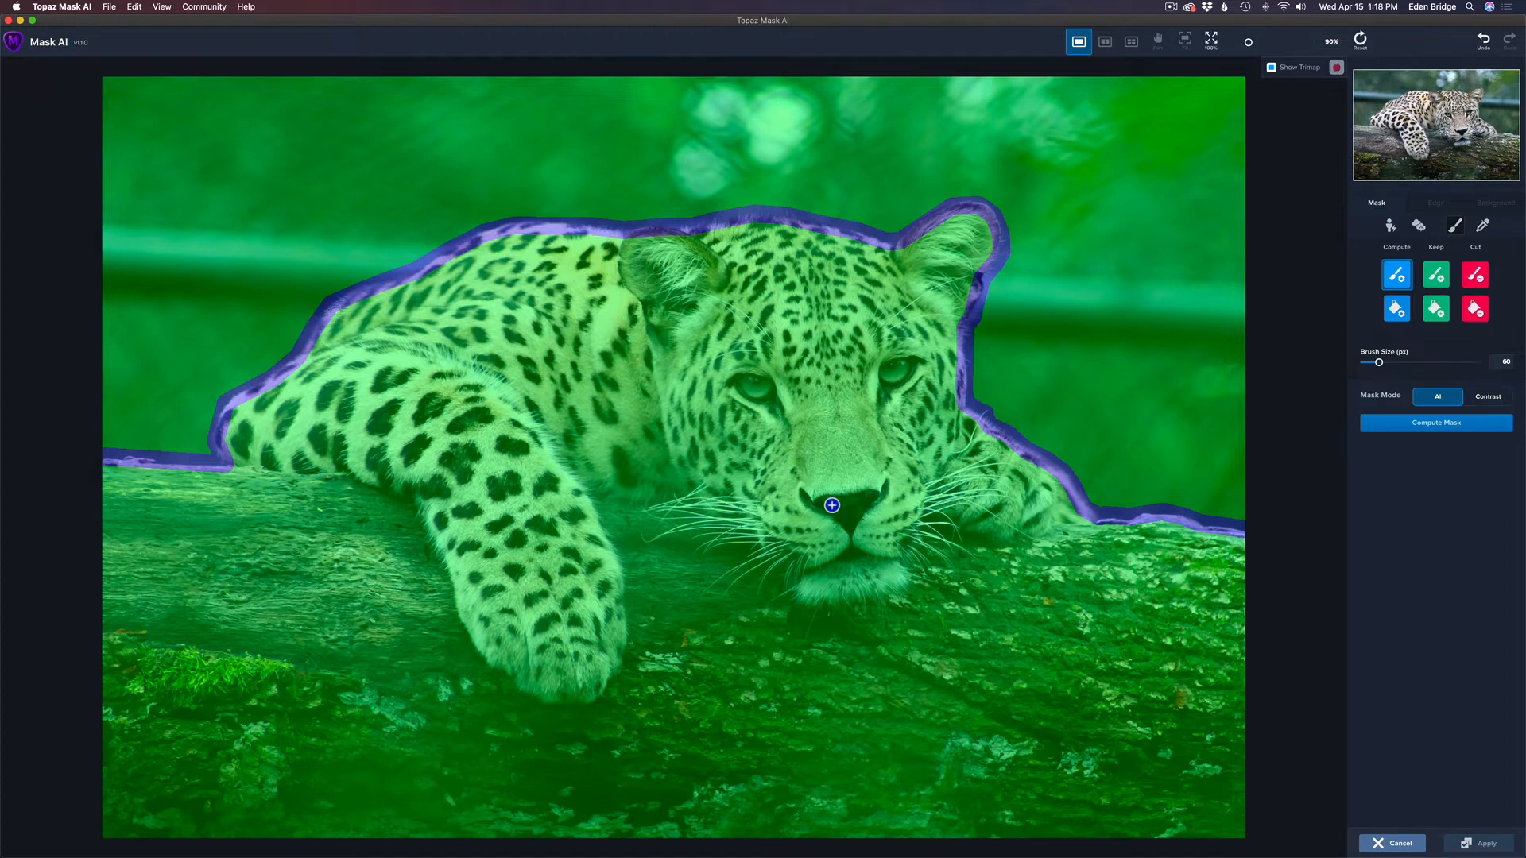
# Step: Fill the area above the outline as Cut, compute the mask in AI mode, and view the kept cutout alone
pyautogui.click(1475, 309)
pyautogui.click(1099, 207)
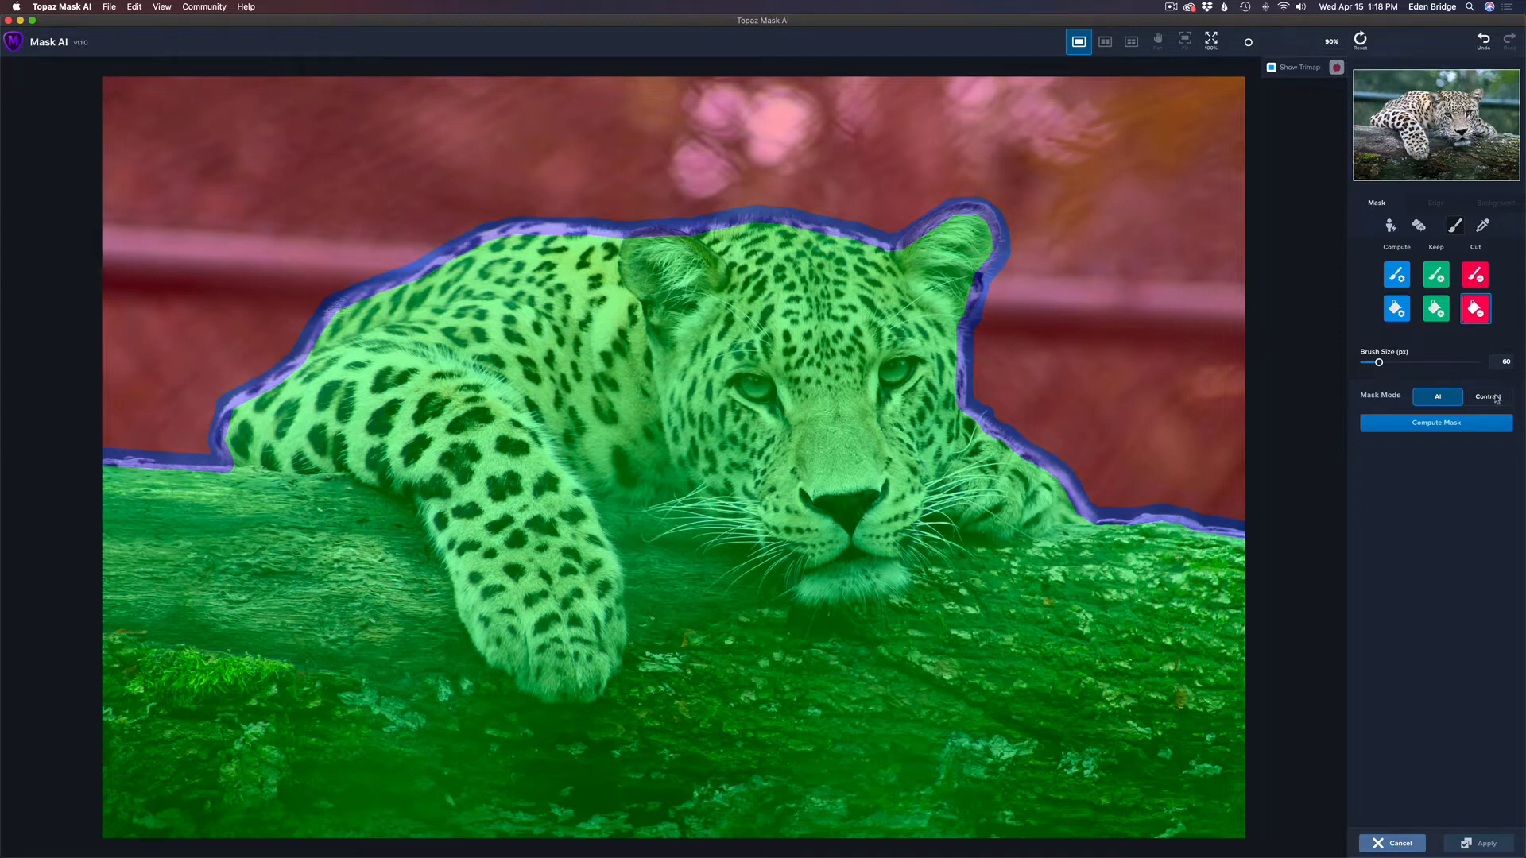
pyautogui.click(1440, 425)
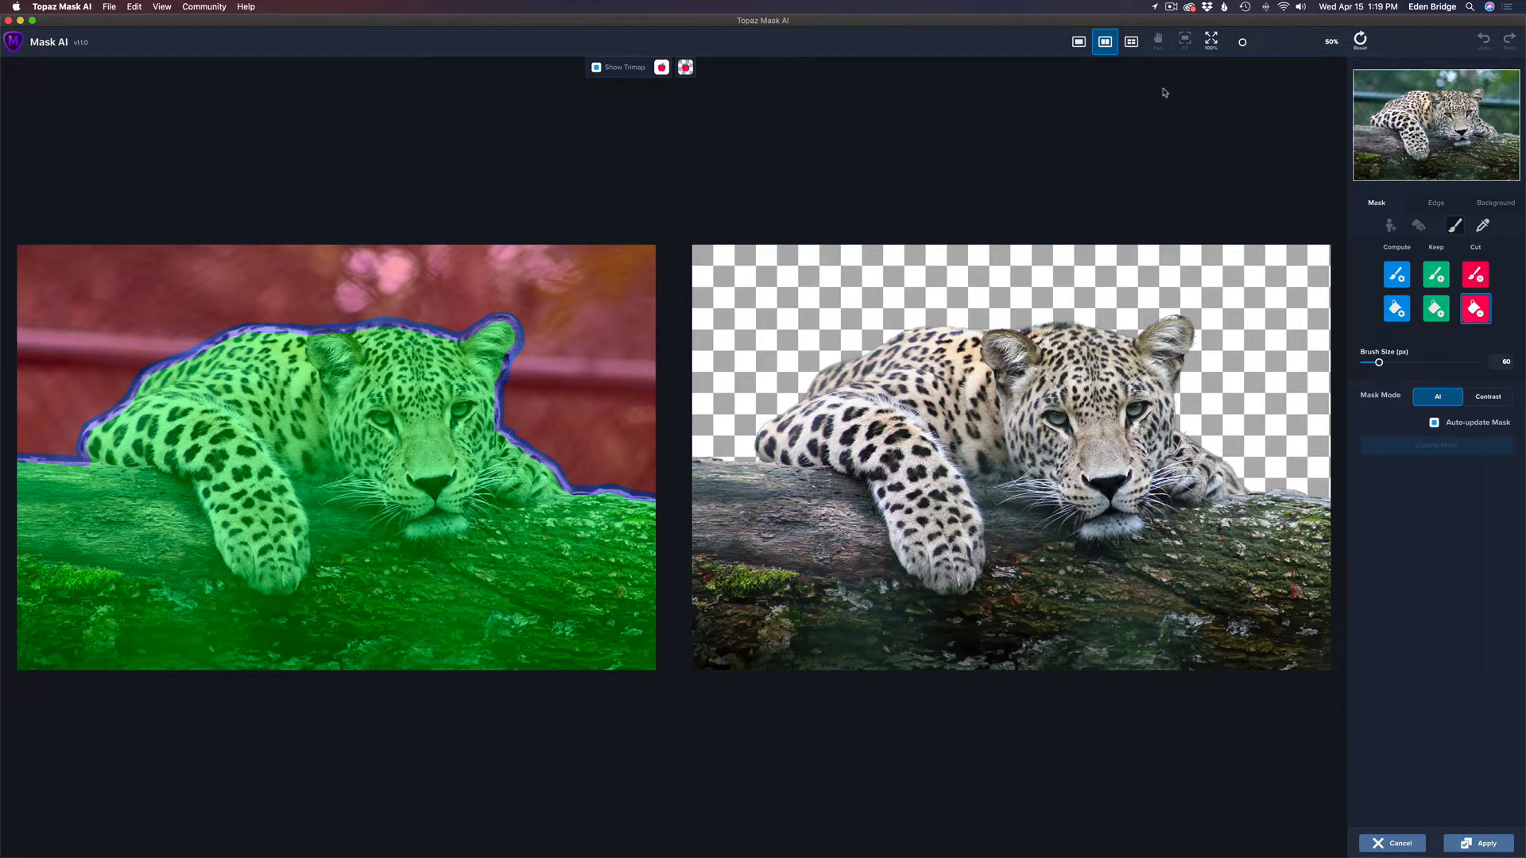
pyautogui.click(1078, 42)
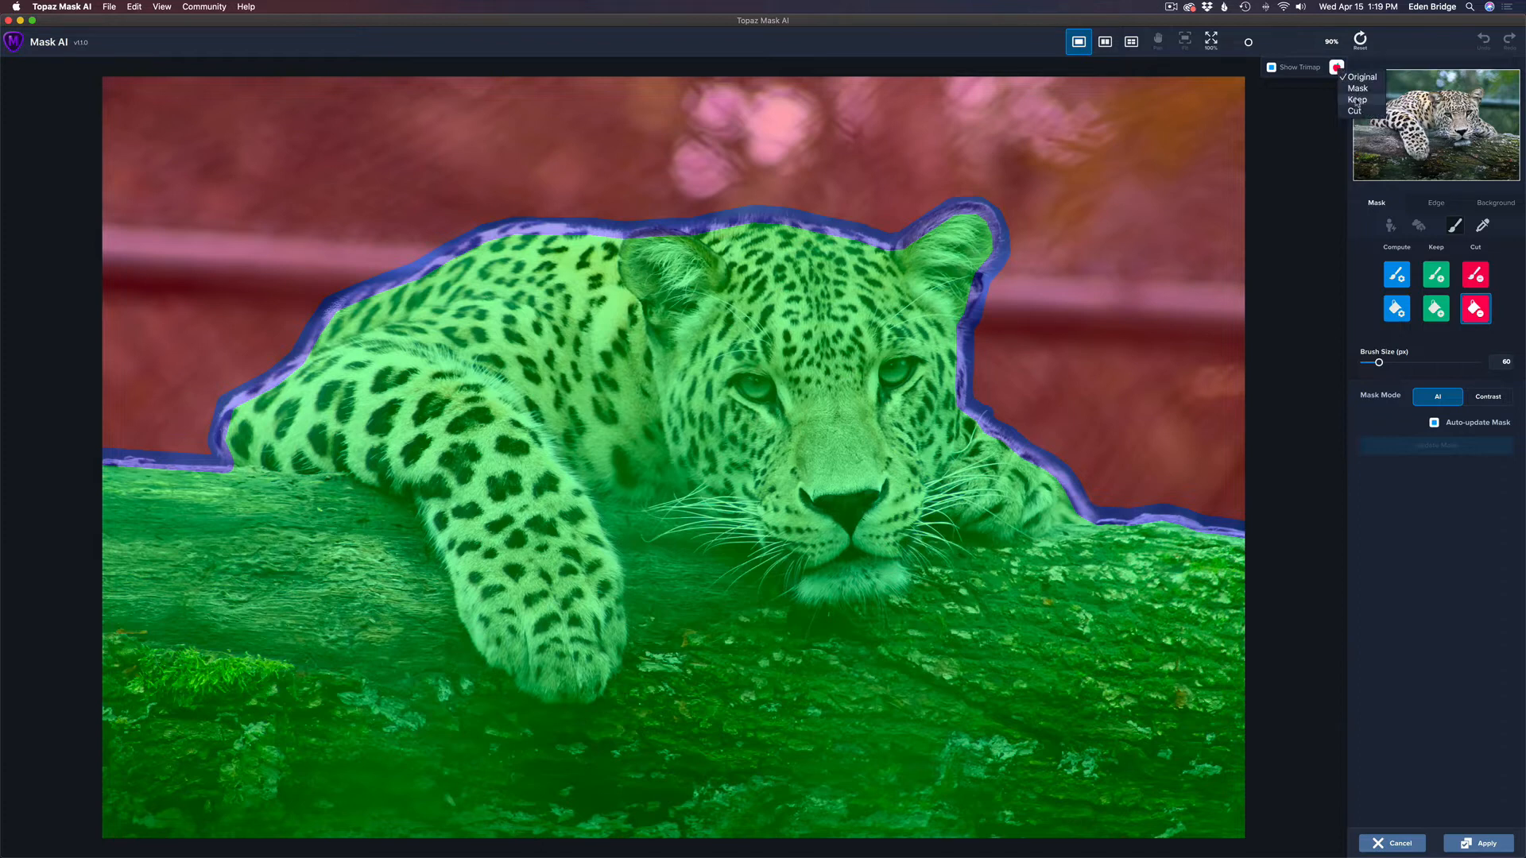
pyautogui.click(1337, 69)
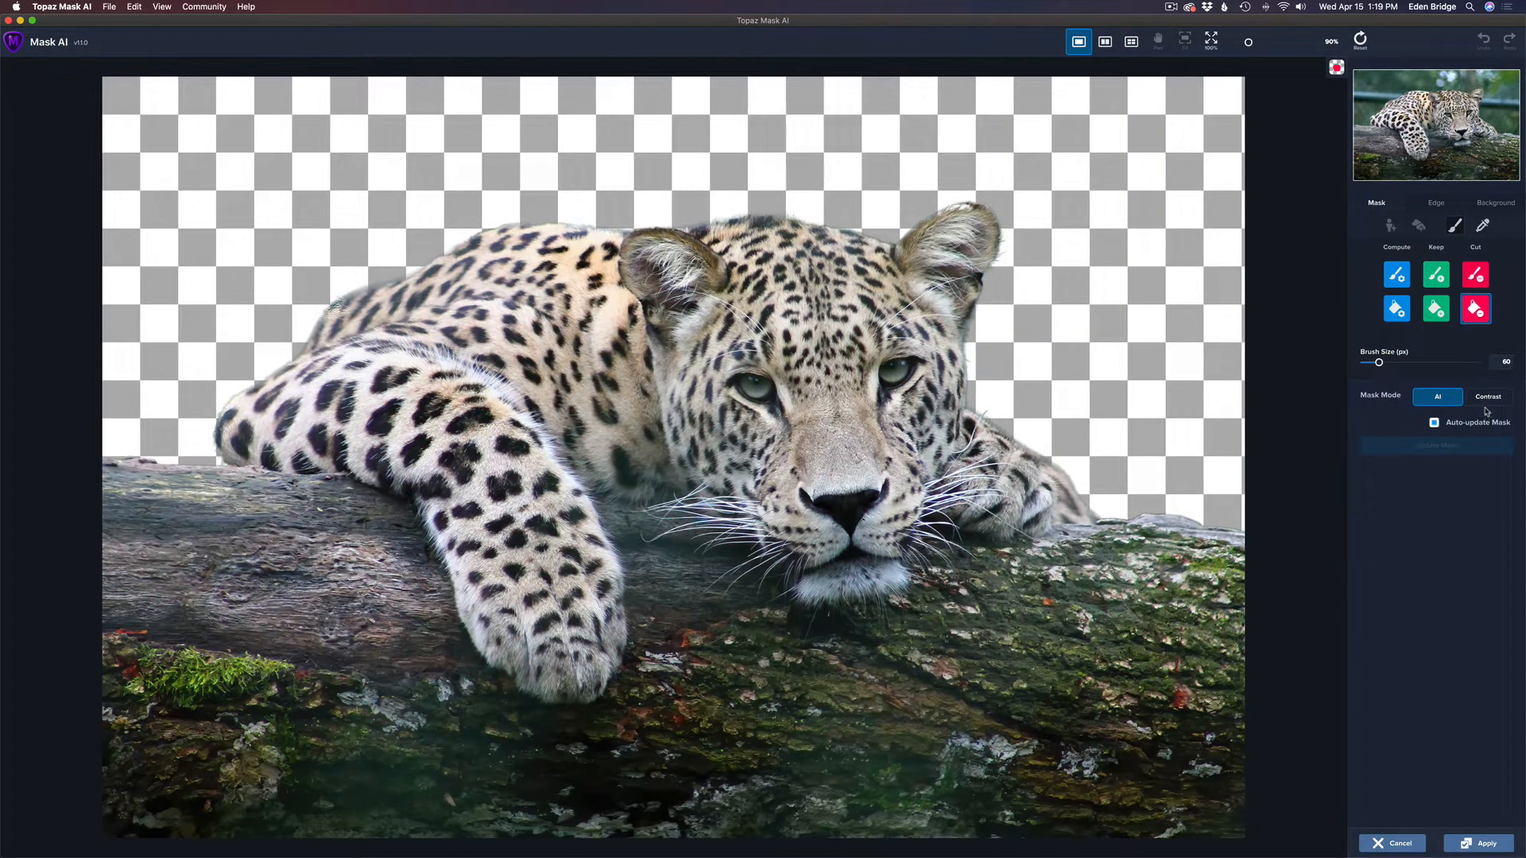
# Step: Try a blurred background behind the leopard, reducing the blur strength to about 11
pyautogui.click(1504, 205)
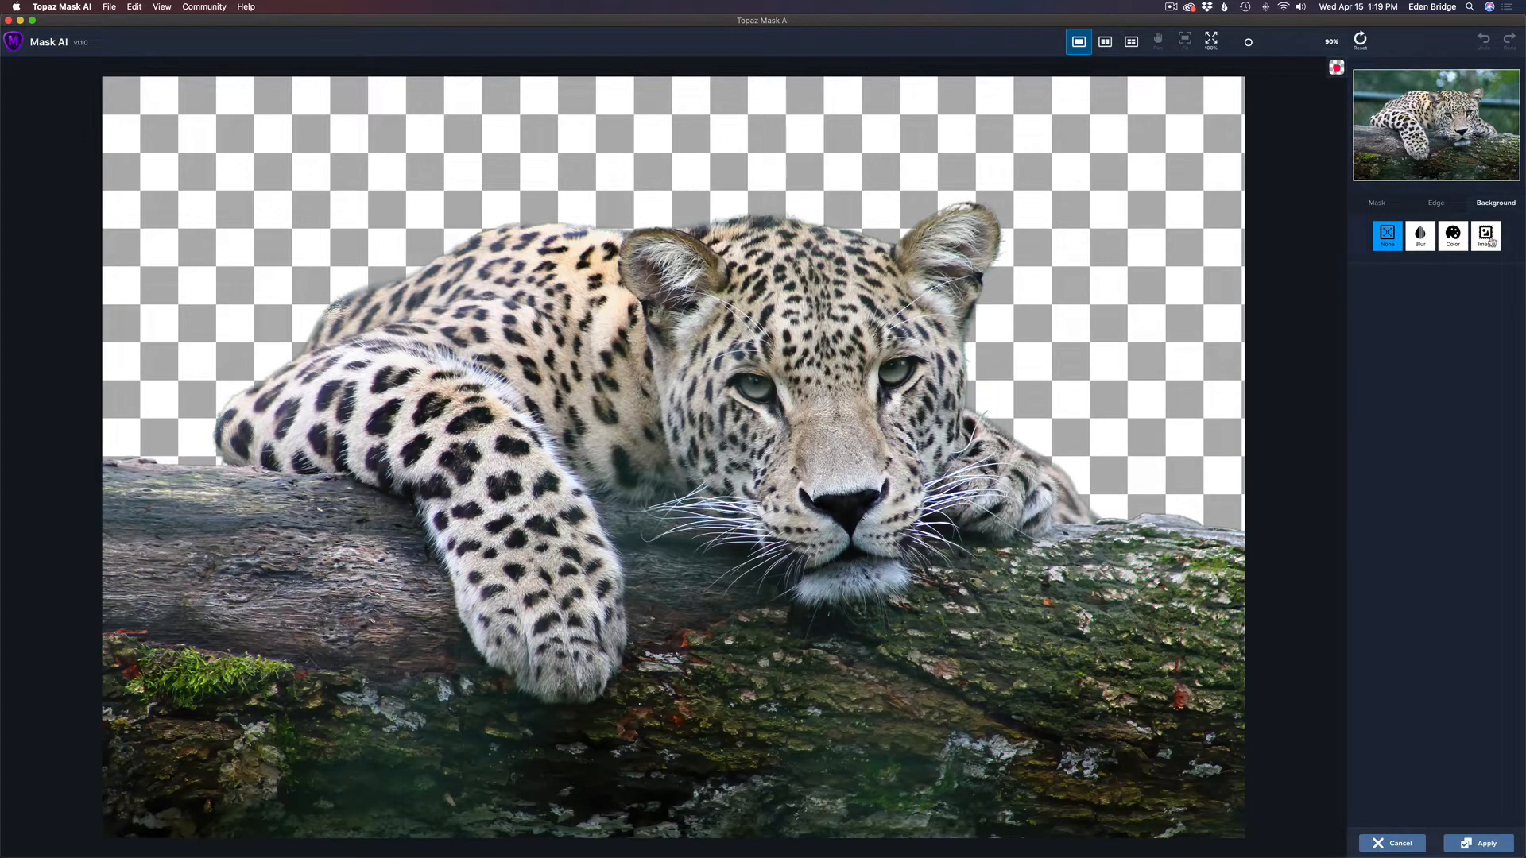
pyautogui.click(1421, 239)
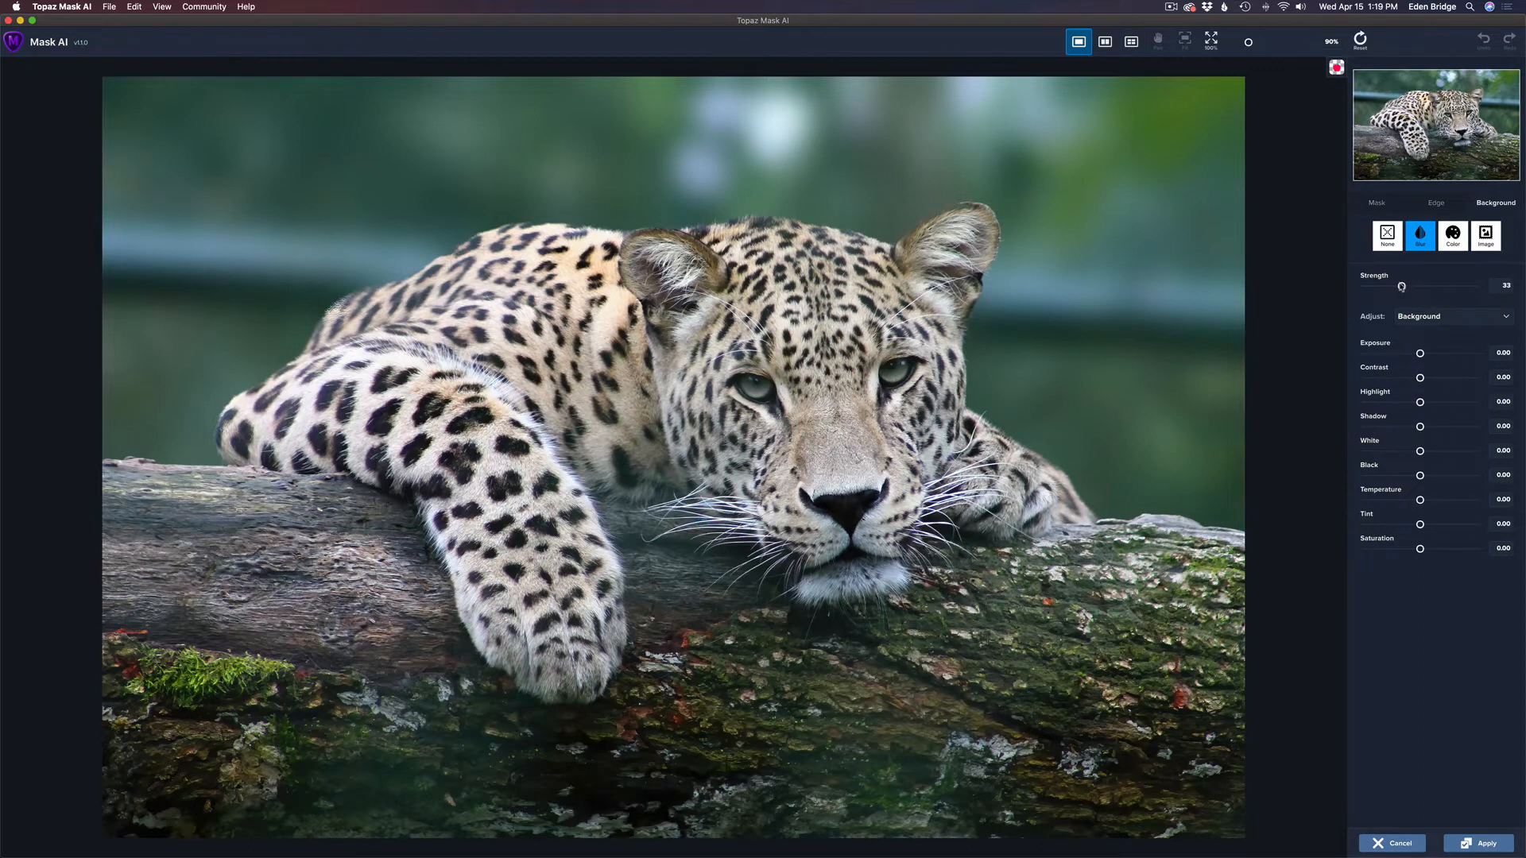
pyautogui.moveTo(1401, 286)
pyautogui.mouseDown()
pyautogui.moveTo(1372, 285)
pyautogui.moveTo(1500, 297)
pyautogui.moveTo(1379, 293)
pyautogui.mouseUp()
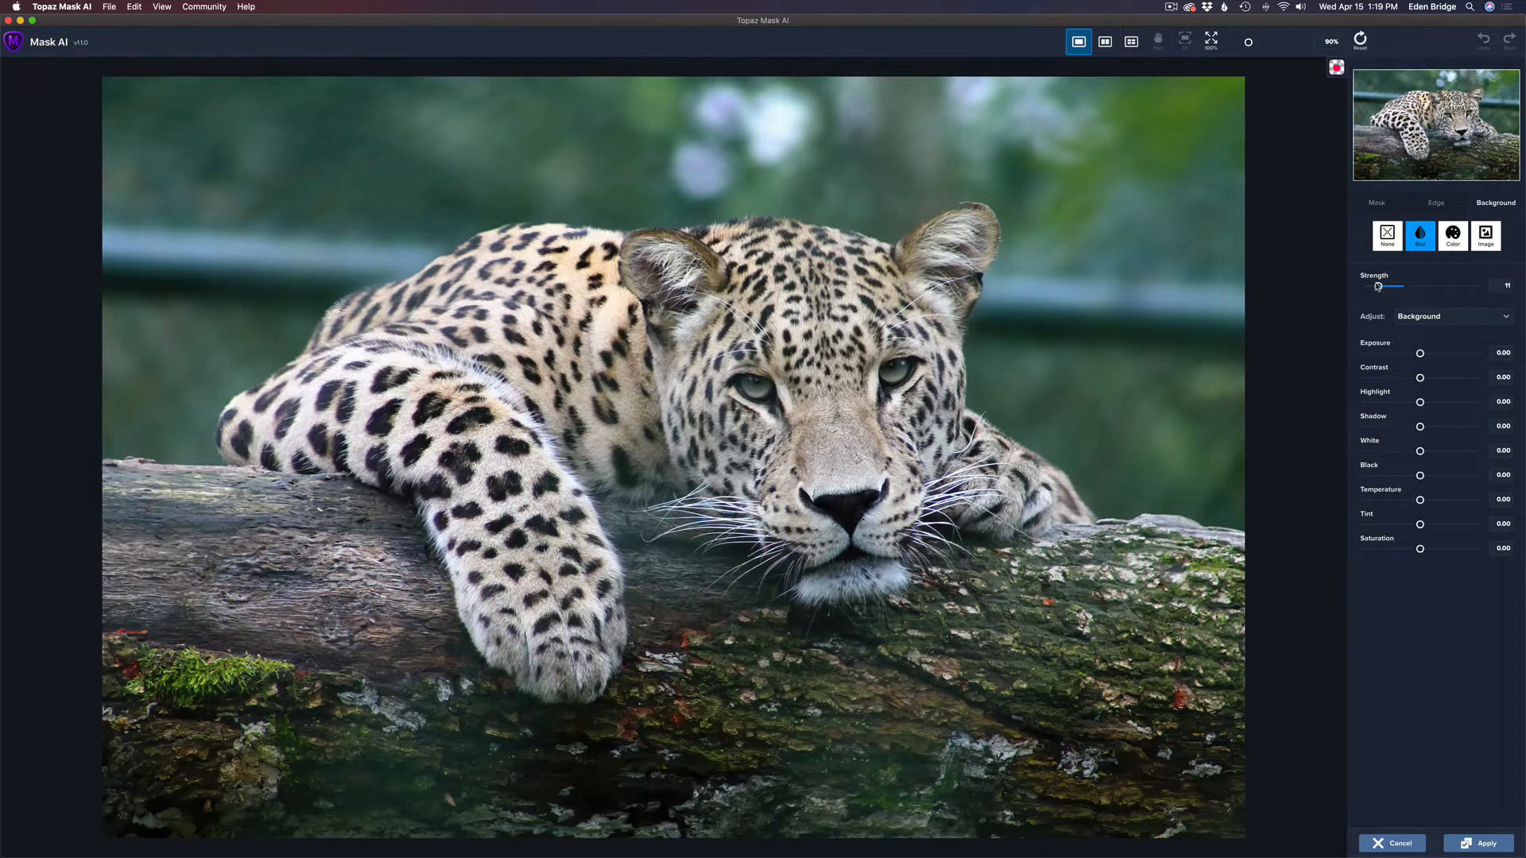
pyautogui.moveTo(1378, 286); pyautogui.dragTo(1374, 286)
# Step: Replace the background behind the leopard with the green forest photo from the Downloads folder
pyautogui.click(1487, 239)
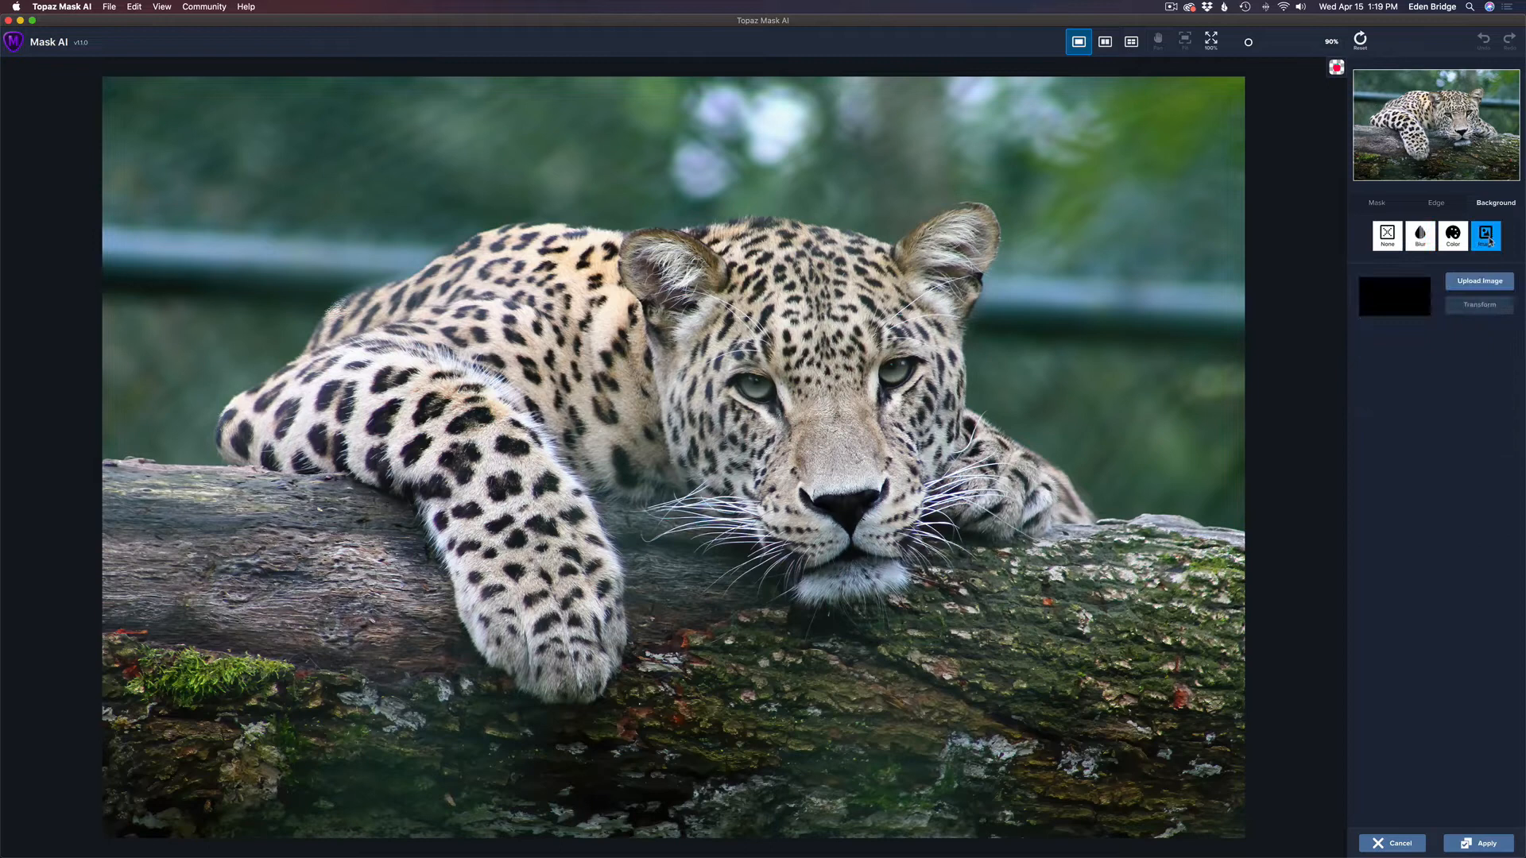
pyautogui.click(1480, 284)
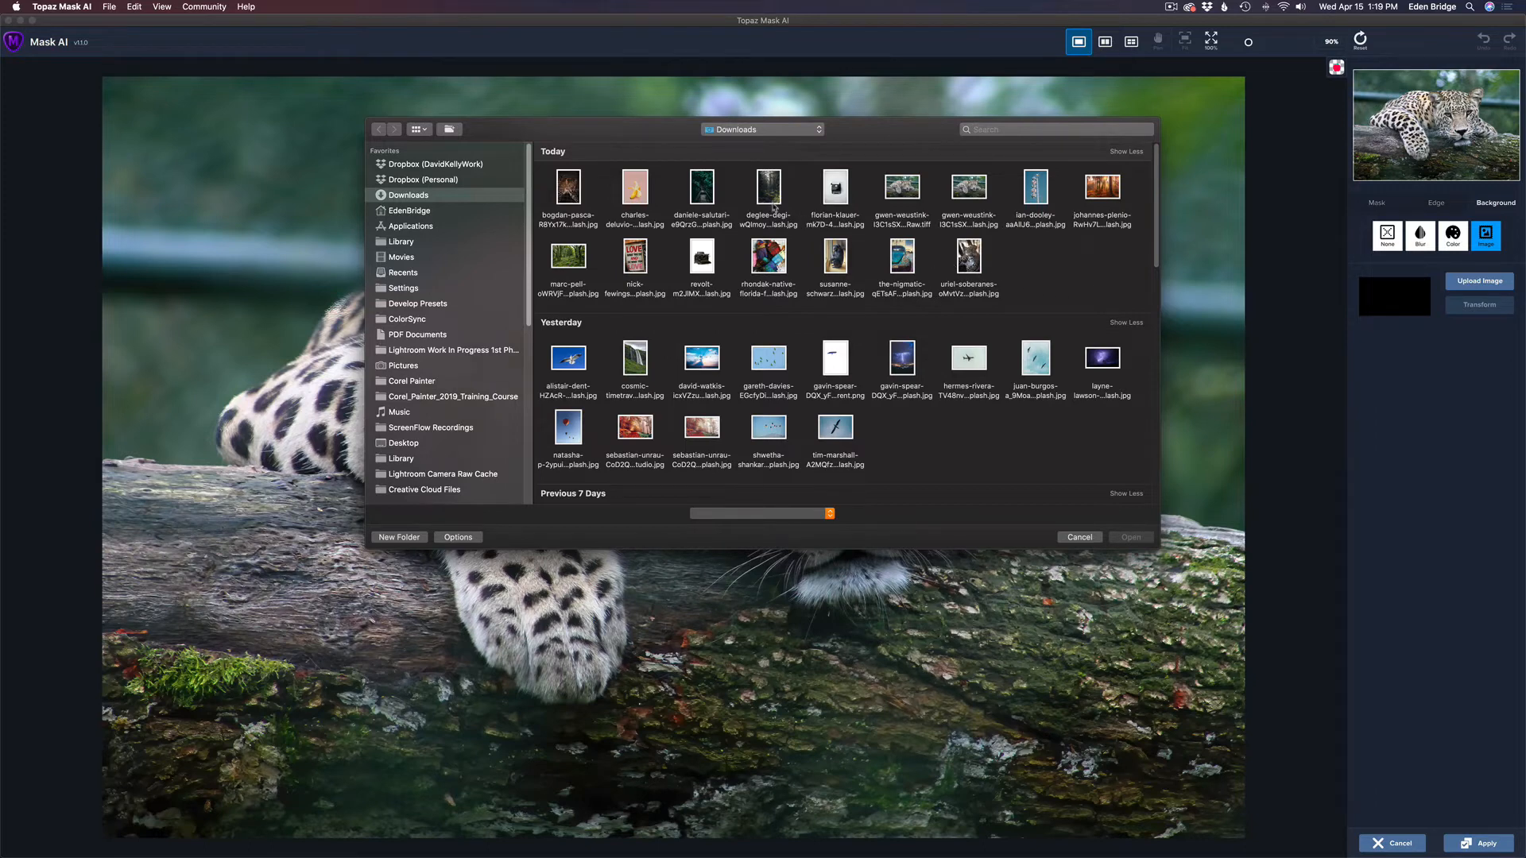
pyautogui.click(569, 256)
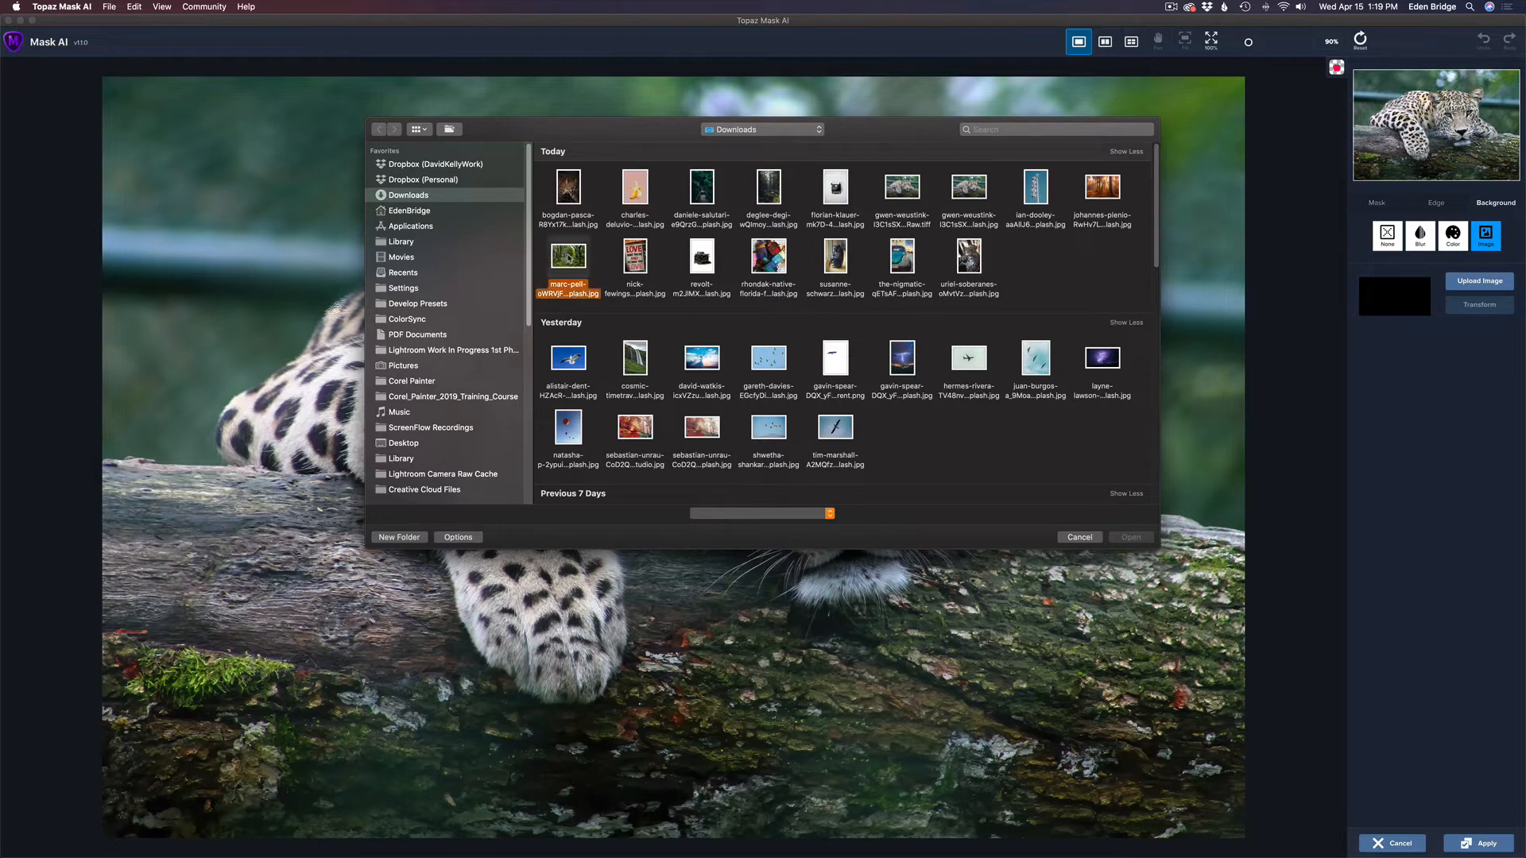
pyautogui.click(1131, 537)
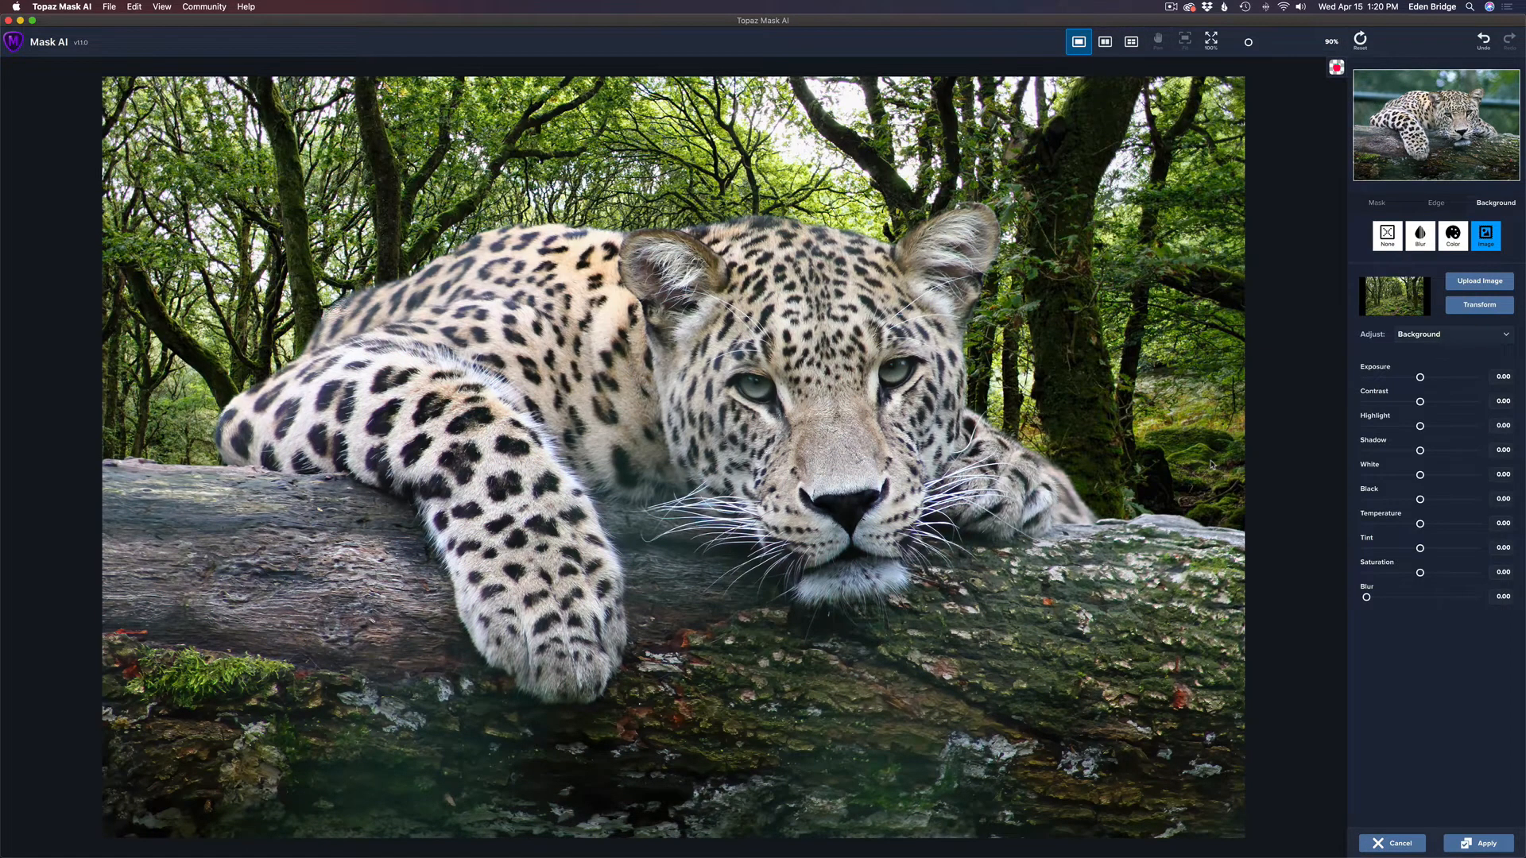
# Step: Transform the forest background by moving it up to show the mossy ground and enlarging it to span the full image width
pyautogui.click(1494, 315)
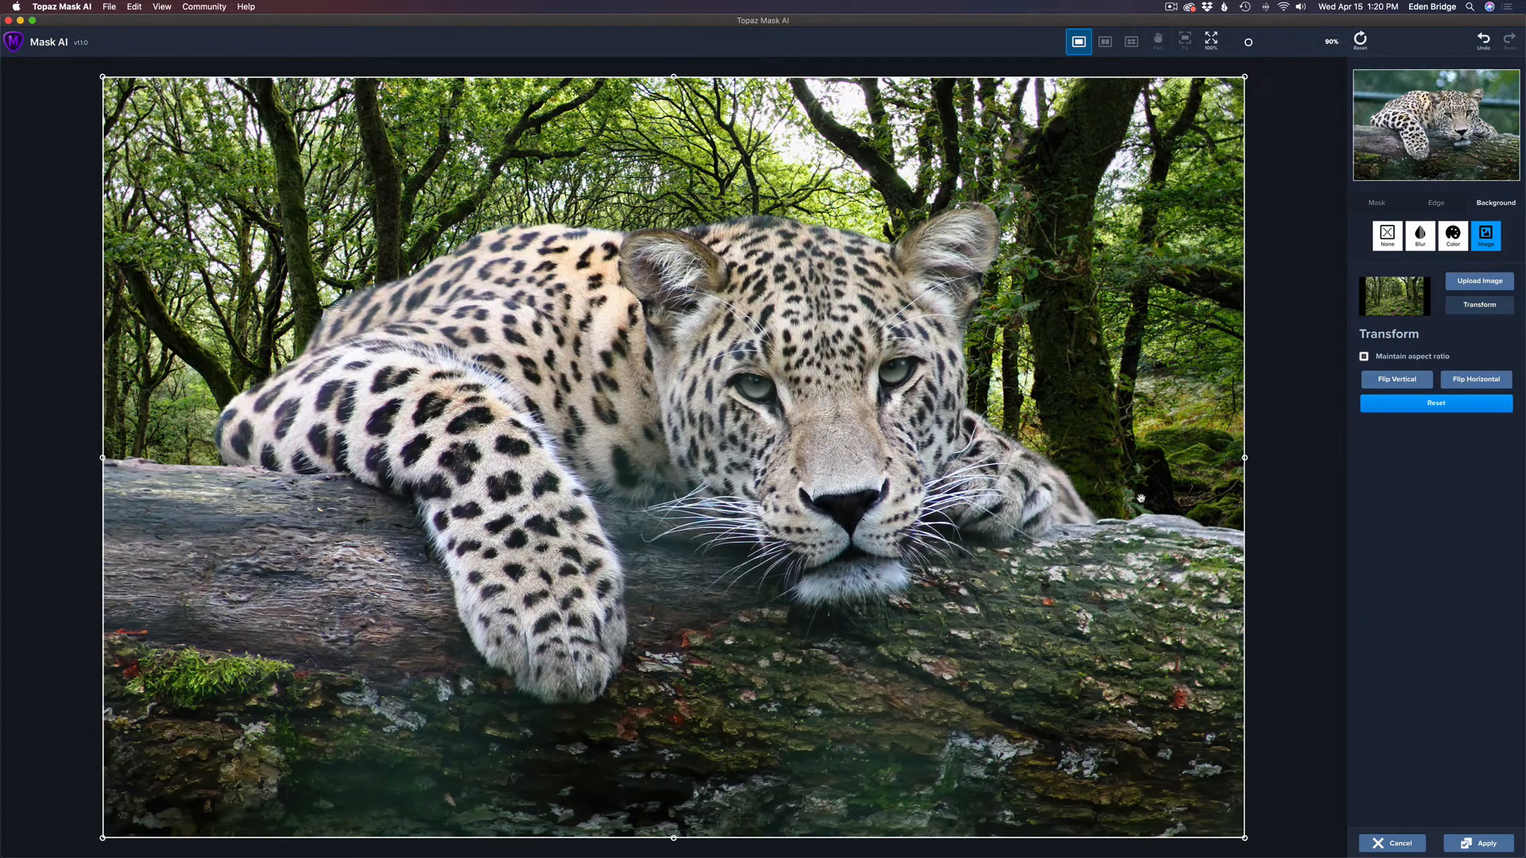
pyautogui.scroll(-5, 1141, 499)
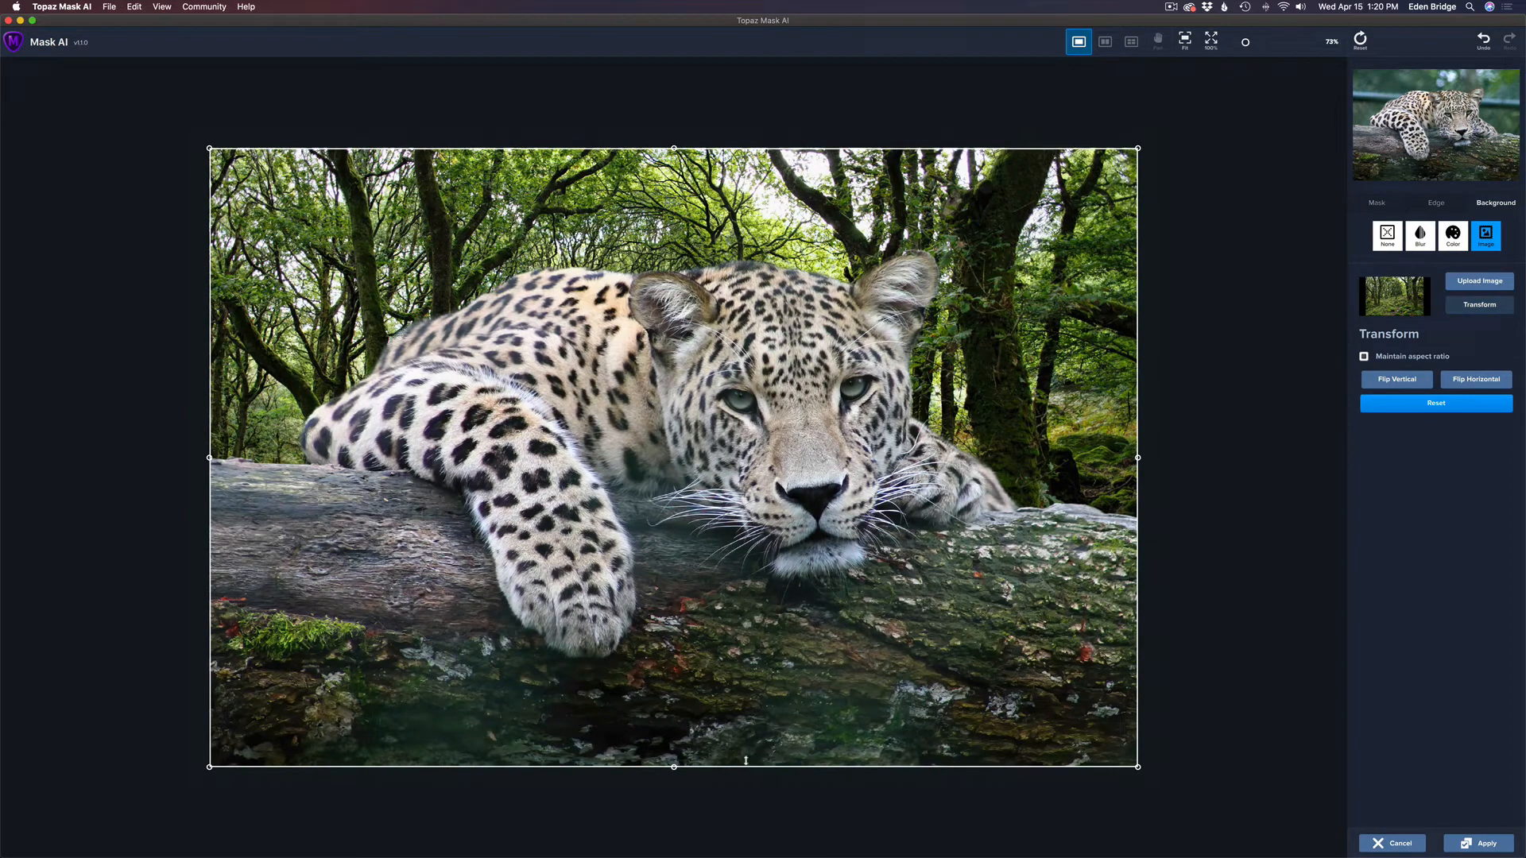
pyautogui.moveTo(745, 714); pyautogui.dragTo(753, 496)
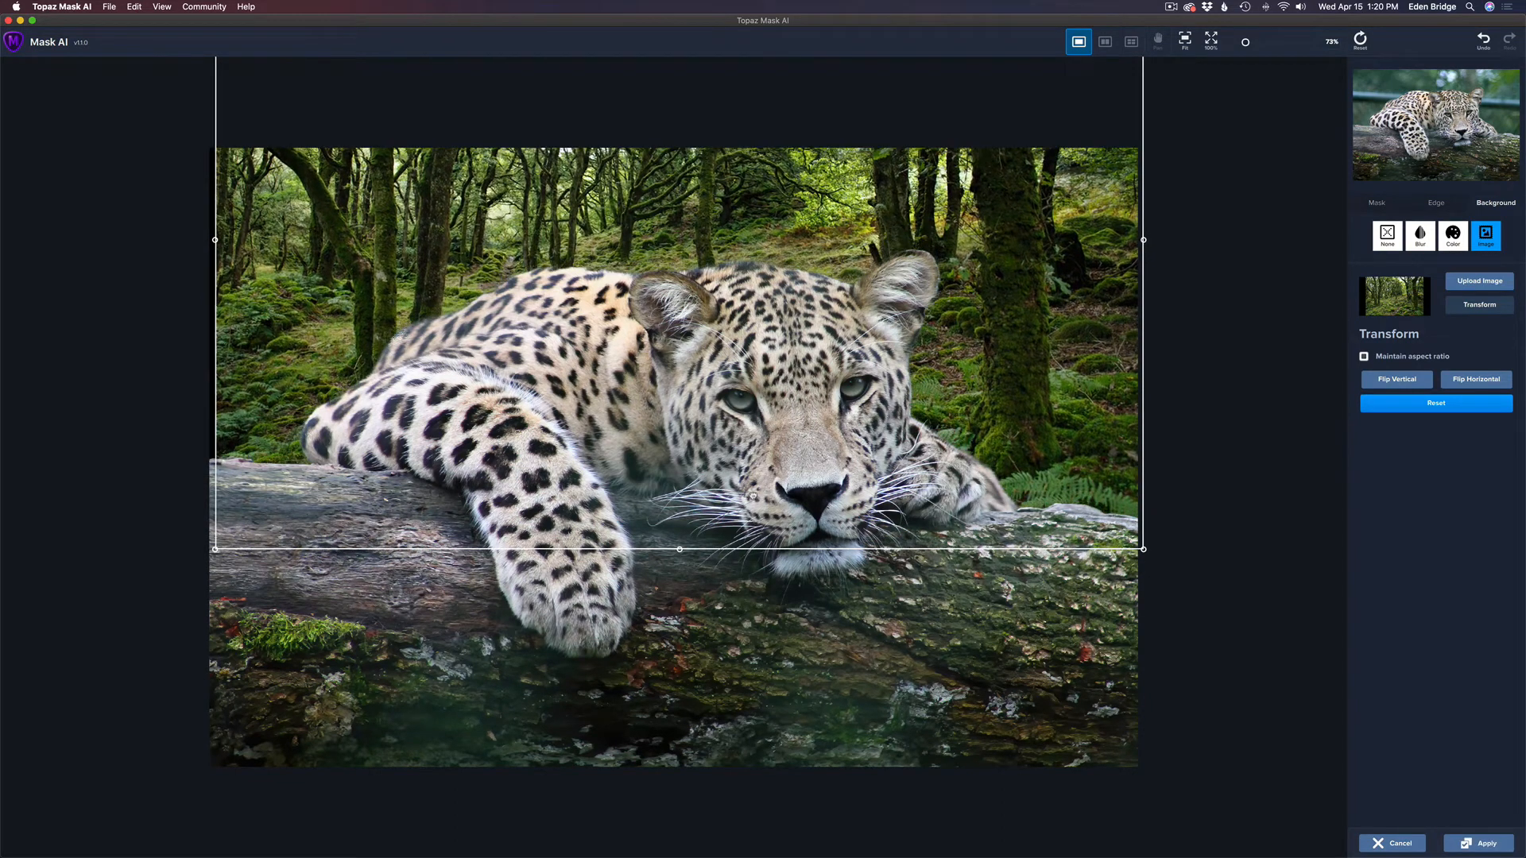
pyautogui.moveTo(1143, 240); pyautogui.dragTo(1175, 239)
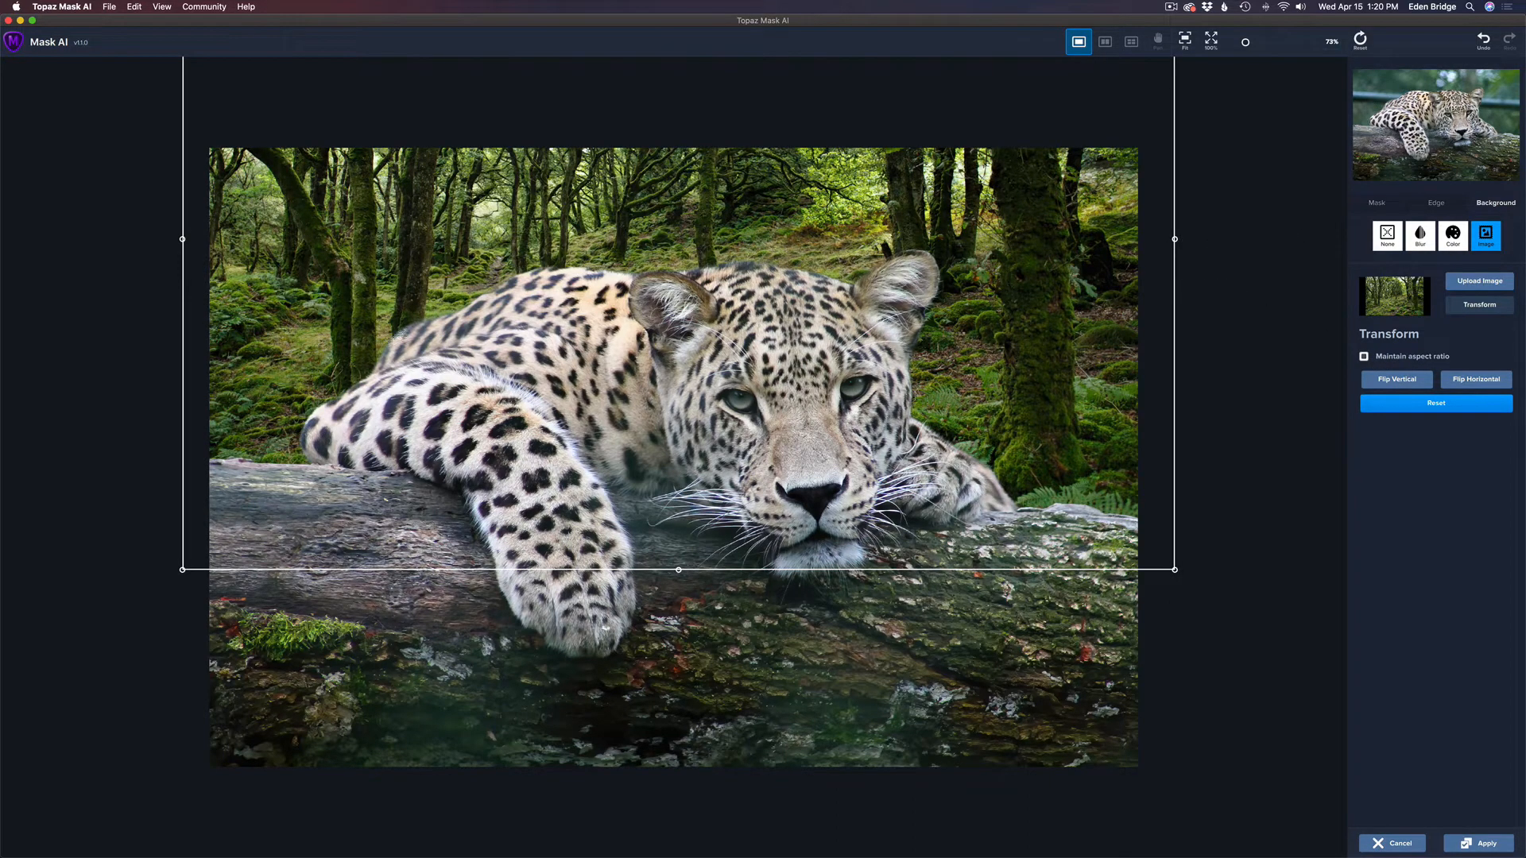
pyautogui.moveTo(1026, 362); pyautogui.dragTo(1029, 326)
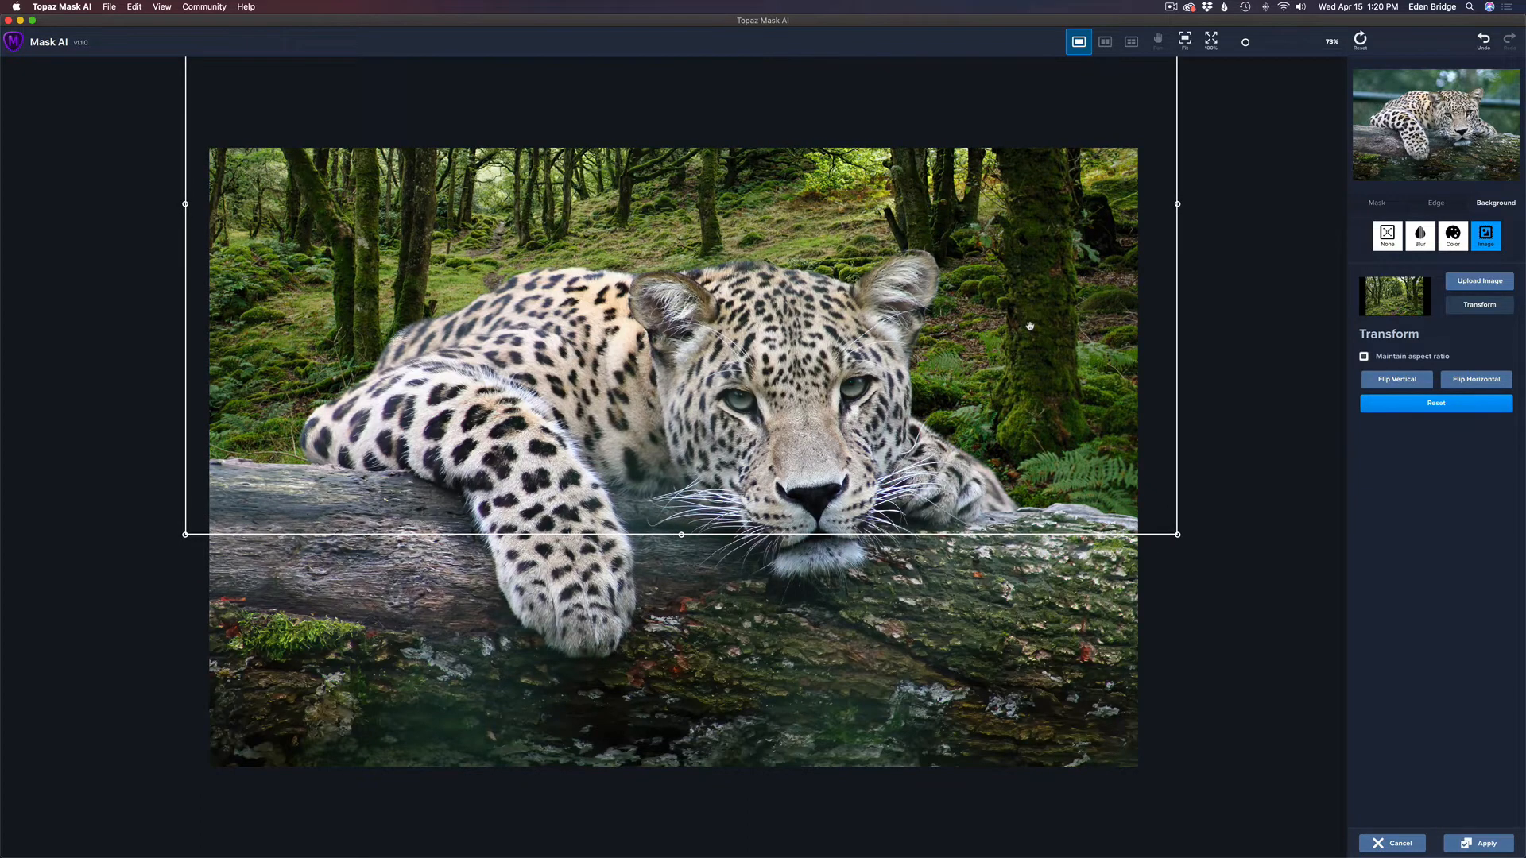
pyautogui.click(1489, 309)
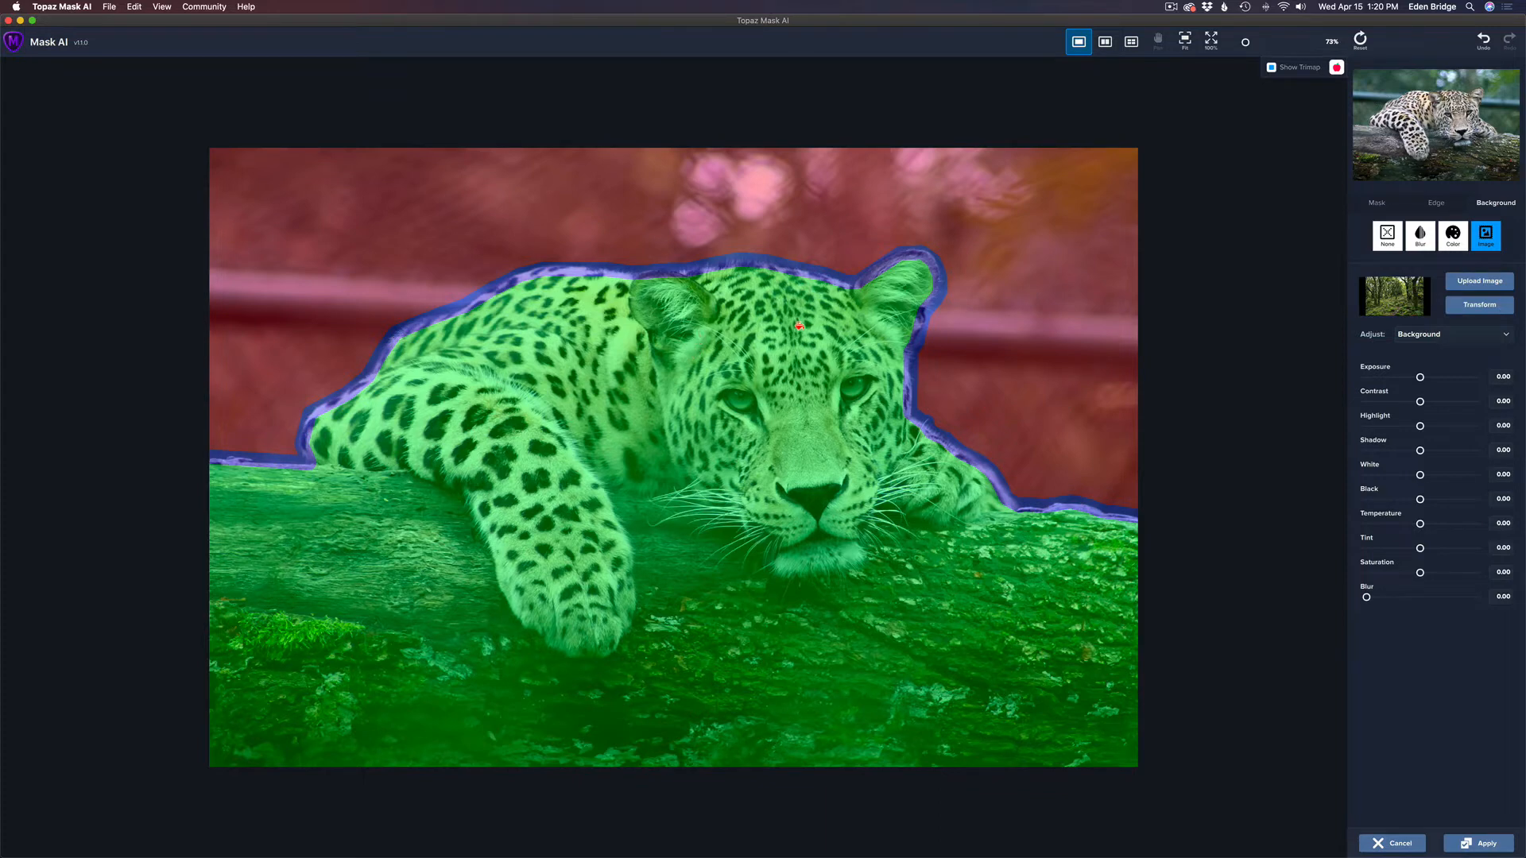
# Step: Return to the composite preview and set the forest background's blur to 0.20
pyautogui.click(1336, 67)
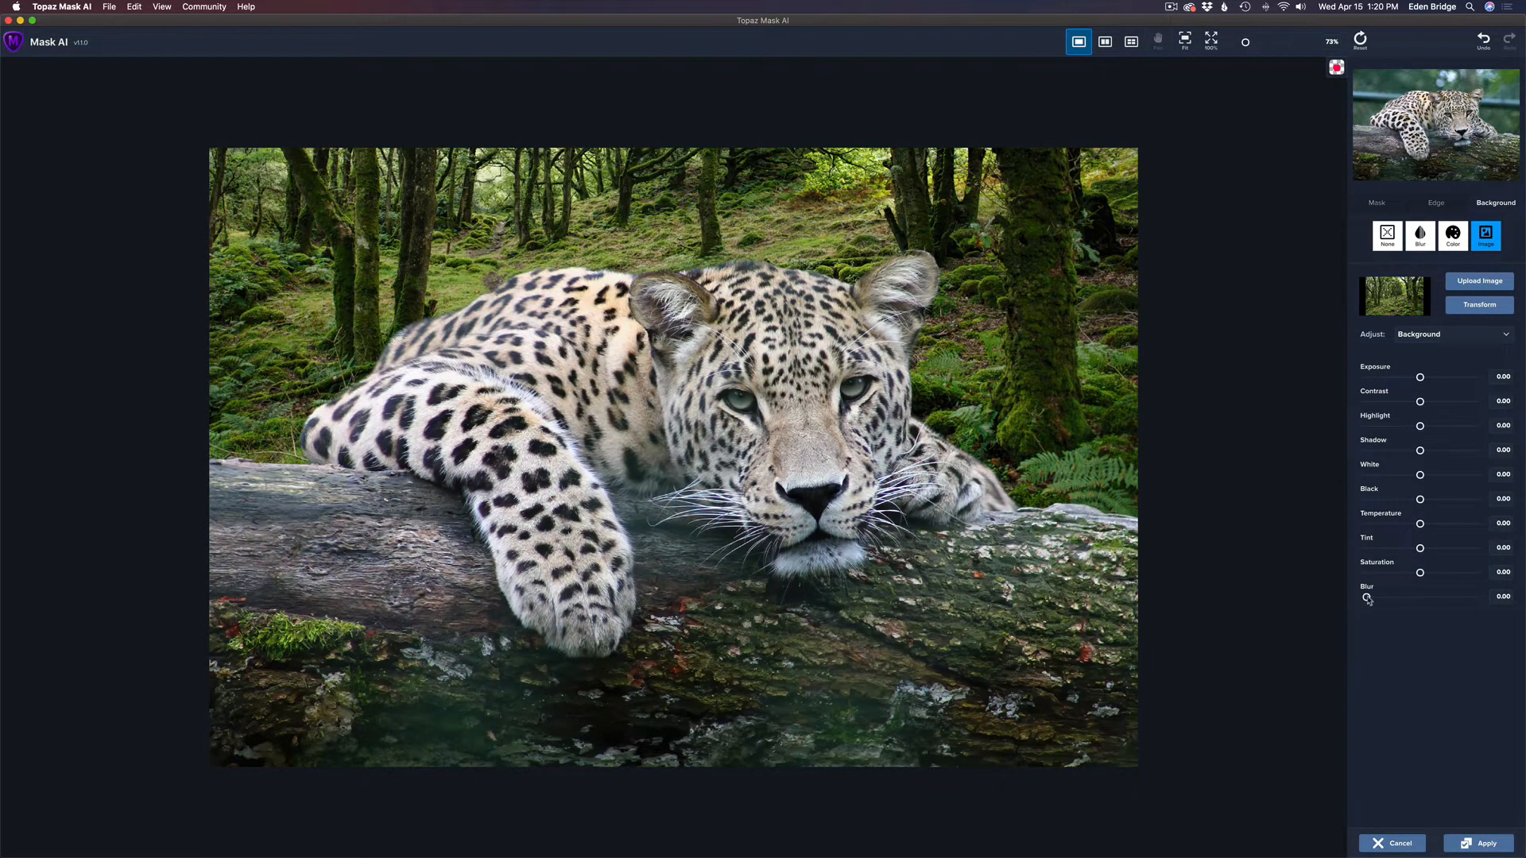
pyautogui.moveTo(1366, 597)
pyautogui.mouseDown()
pyautogui.moveTo(1411, 604)
pyautogui.moveTo(1386, 604)
pyautogui.mouseUp()
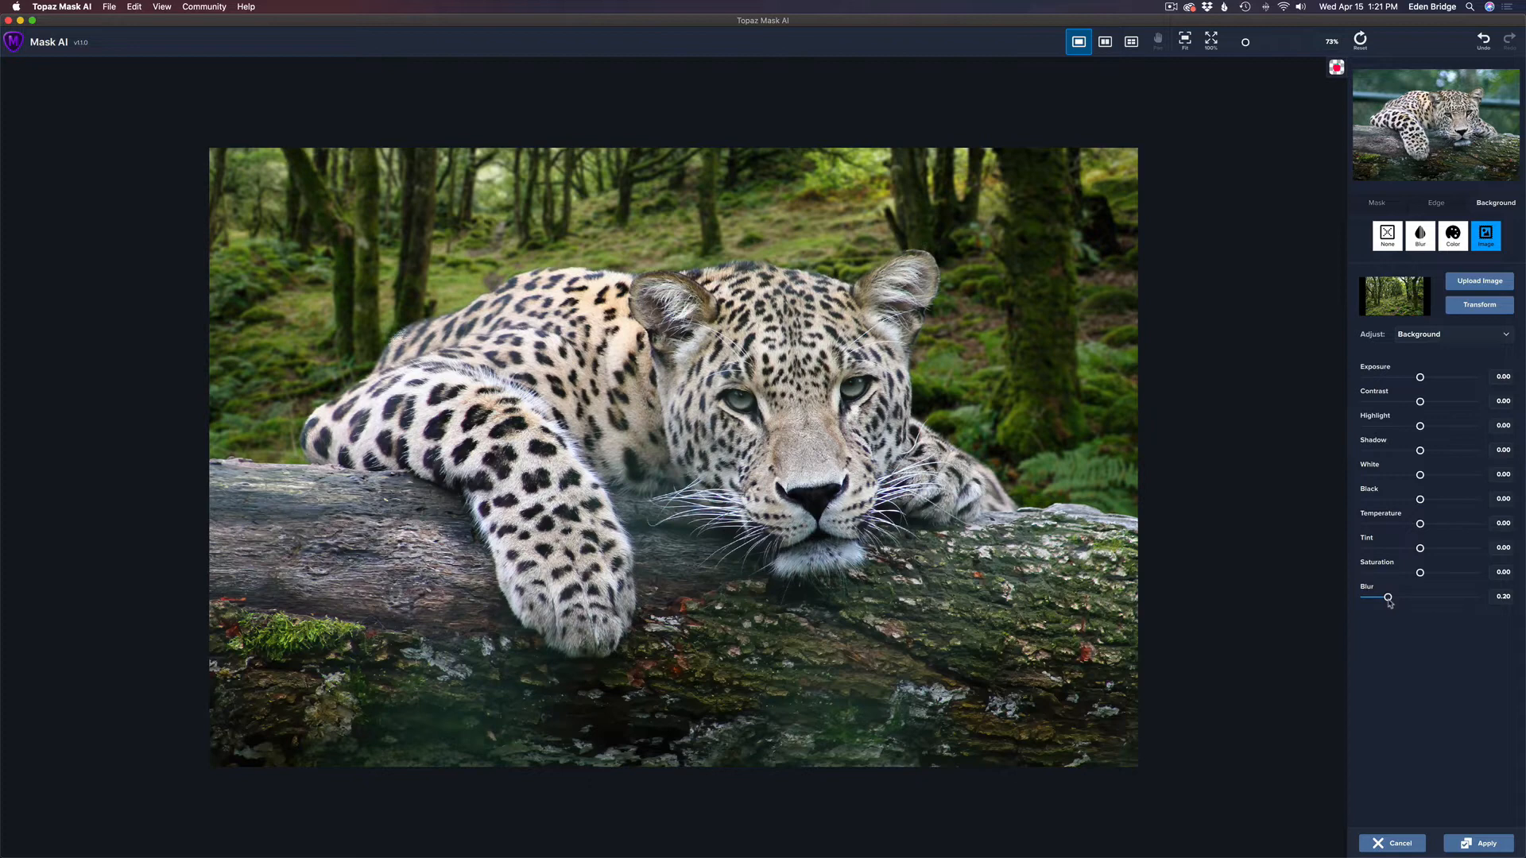
pyautogui.moveTo(1387, 598); pyautogui.dragTo(1391, 604)
# Step: Raise the Foreground Recovery of the mask edge to bring back detail around the leopard
pyautogui.scroll(2, 1030, 483)
pyautogui.scroll(1, 1031, 483)
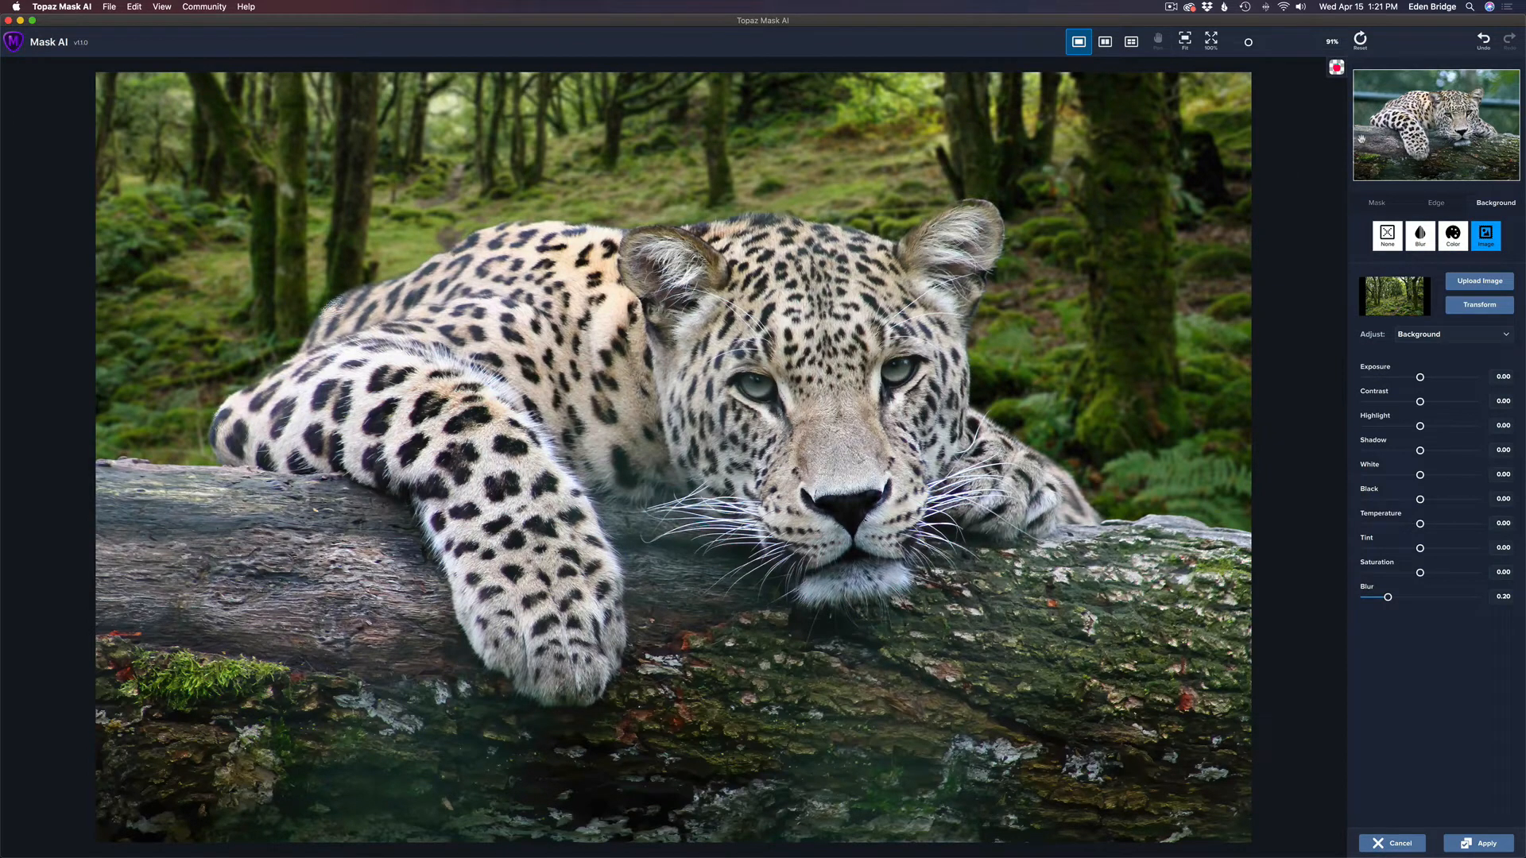
pyautogui.click(1439, 206)
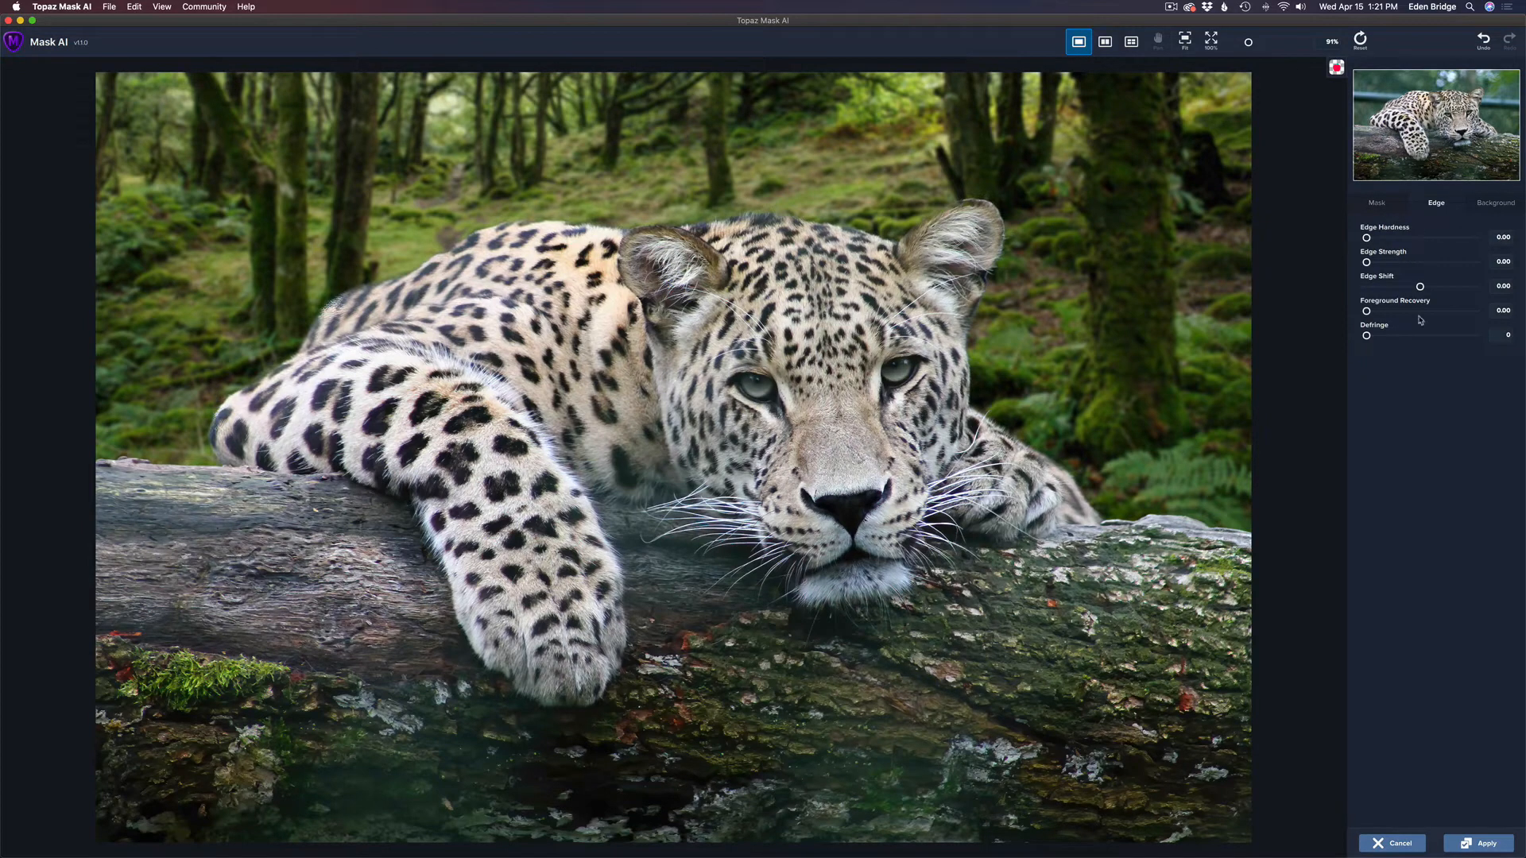
pyautogui.moveTo(1367, 311); pyautogui.dragTo(1417, 321)
# Step: Touch up the ear tip and the upper back edge with the Keep brush at size 30, switching the mask mode to Contrast
pyautogui.click(1387, 207)
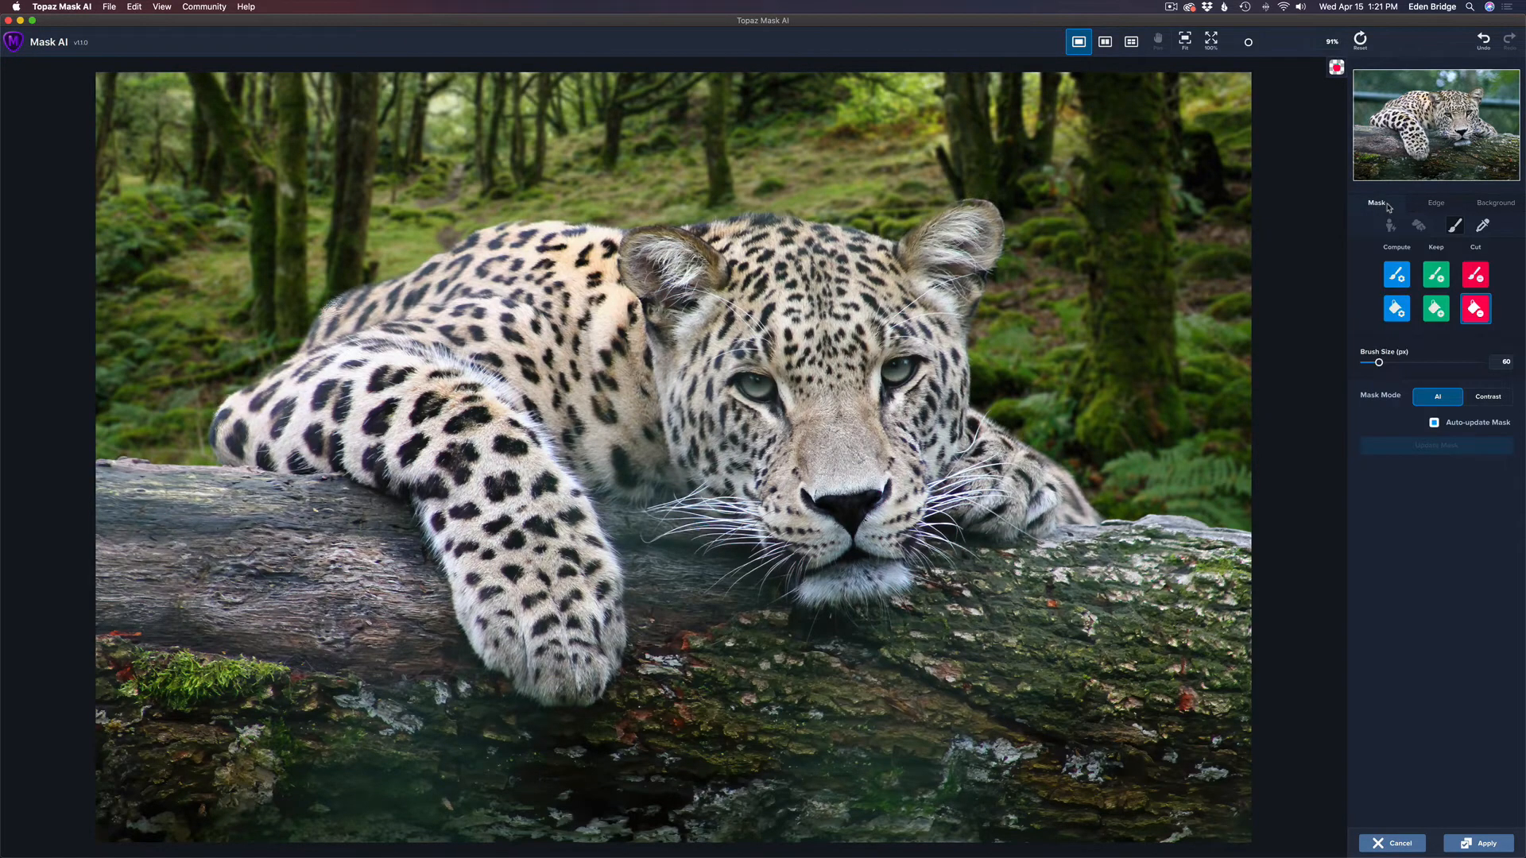
pyautogui.click(1437, 277)
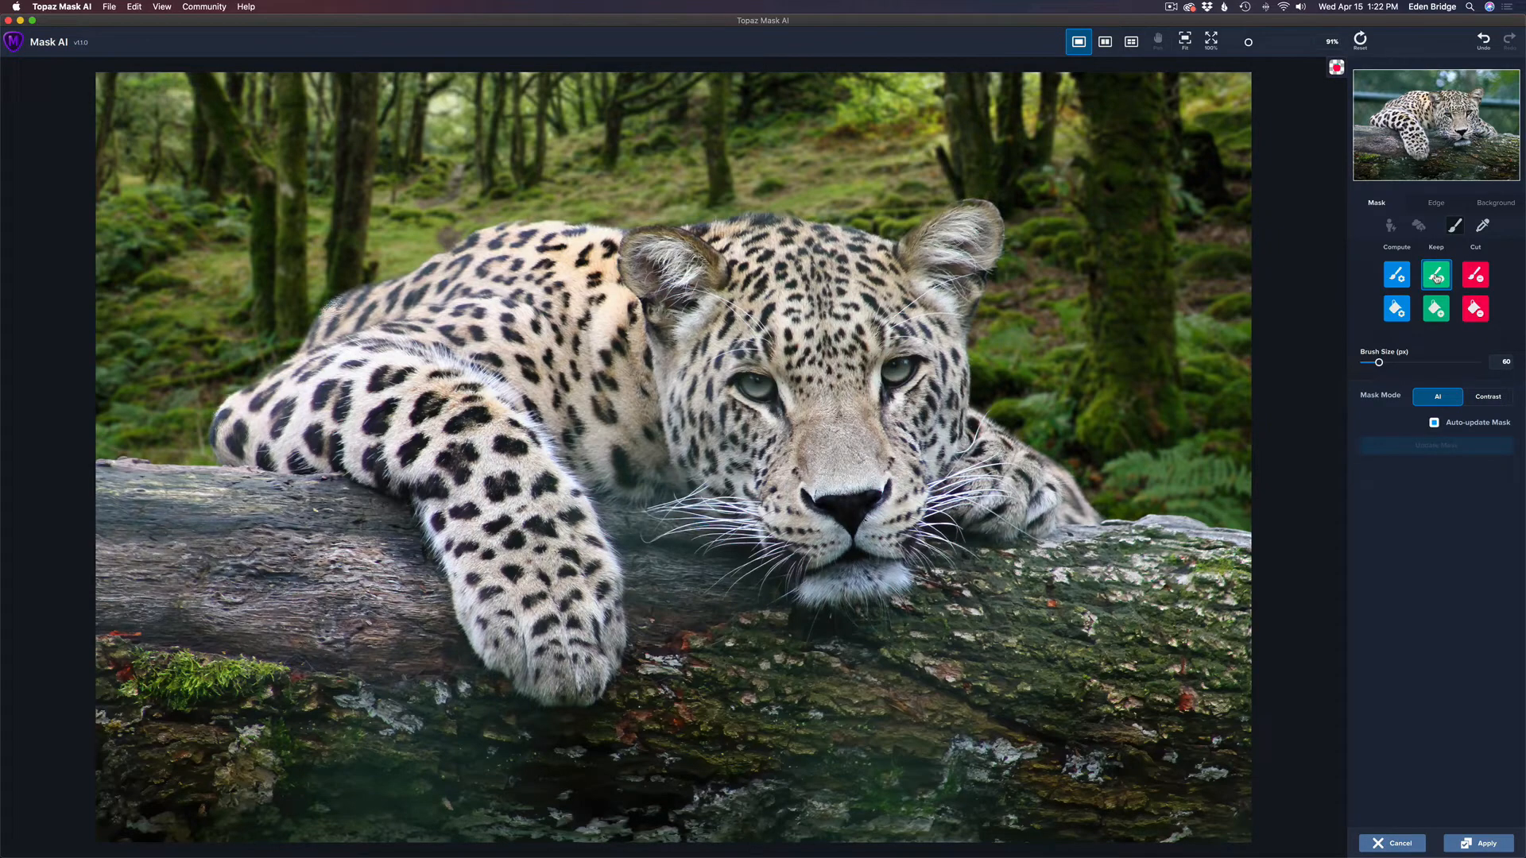
pyautogui.press('[')
pyautogui.press('[')
pyautogui.press('[')
pyautogui.press('[')
pyautogui.press('[')
pyautogui.press('[')
pyautogui.moveTo(981, 207); pyautogui.dragTo(948, 210)
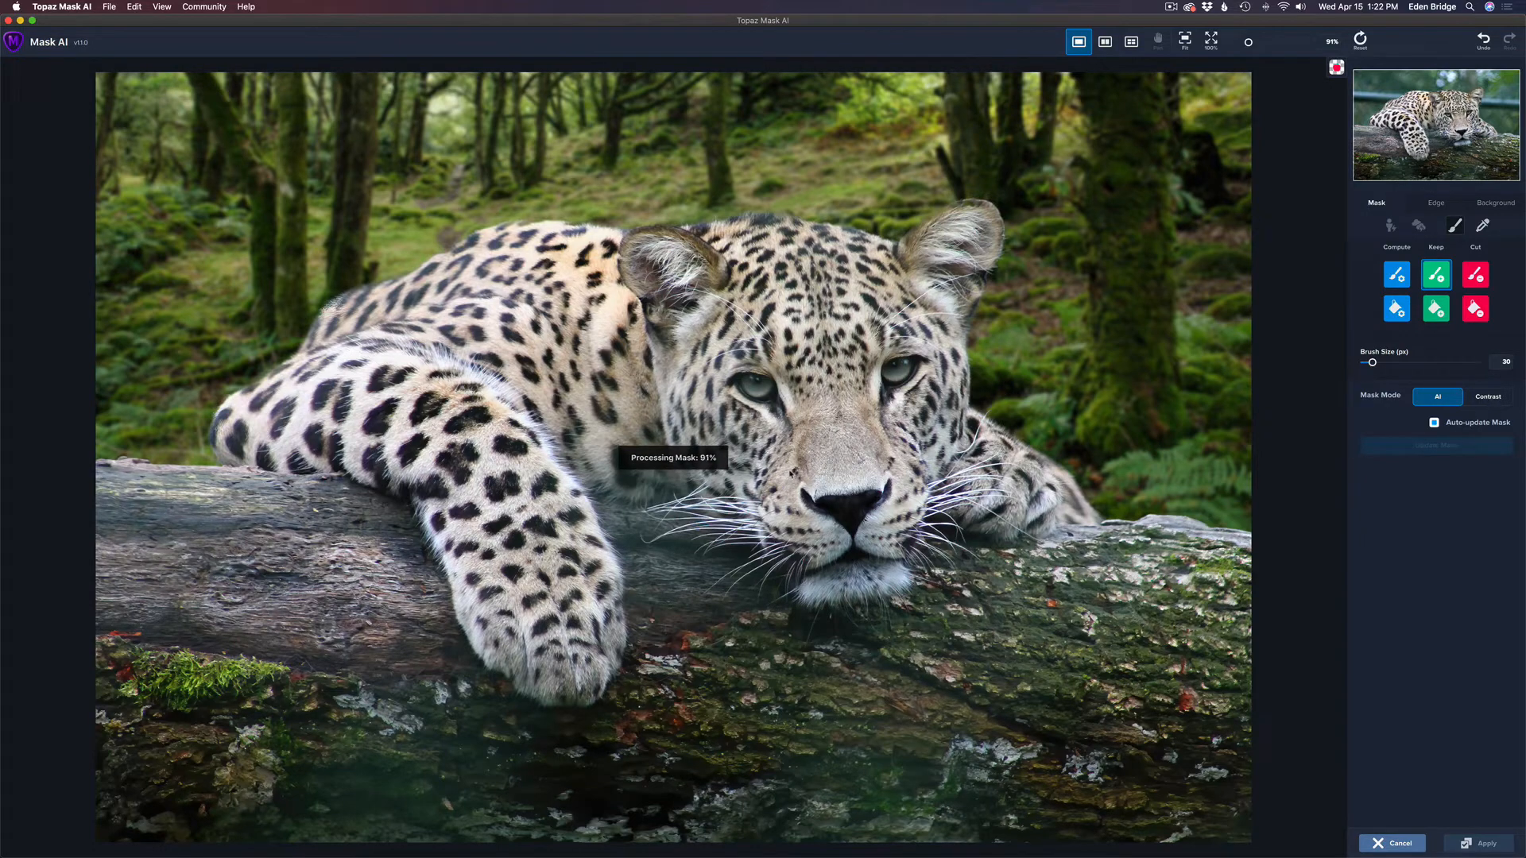
pyautogui.click(1492, 398)
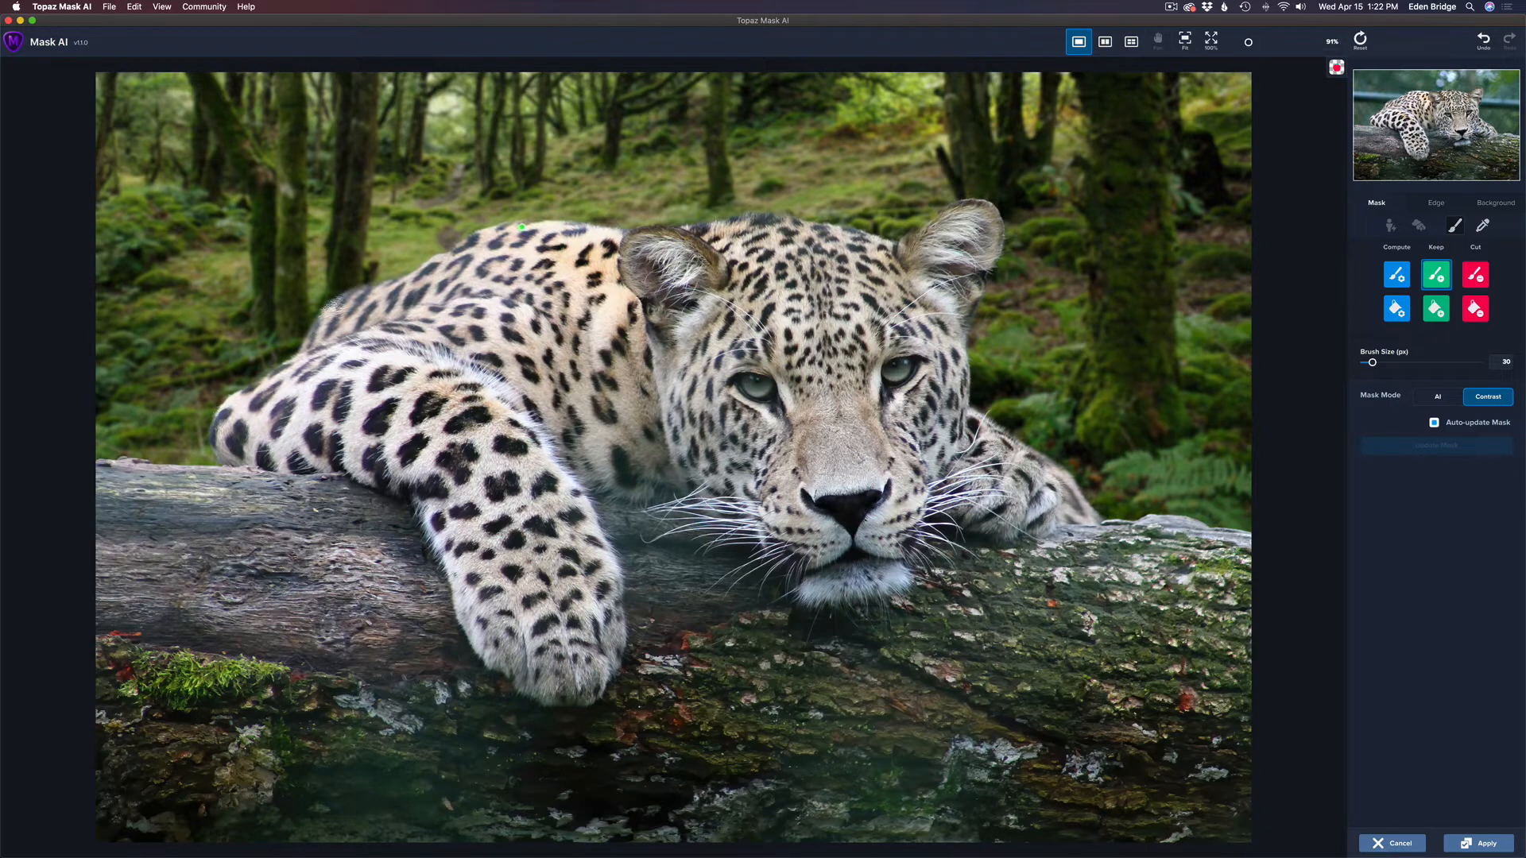
pyautogui.moveTo(521, 227); pyautogui.dragTo(534, 227)
# Step: Adjust the forest background to exposure -0.23, contrast -0.58, temperature 0.12 and saturation -0.12
pyautogui.click(1496, 204)
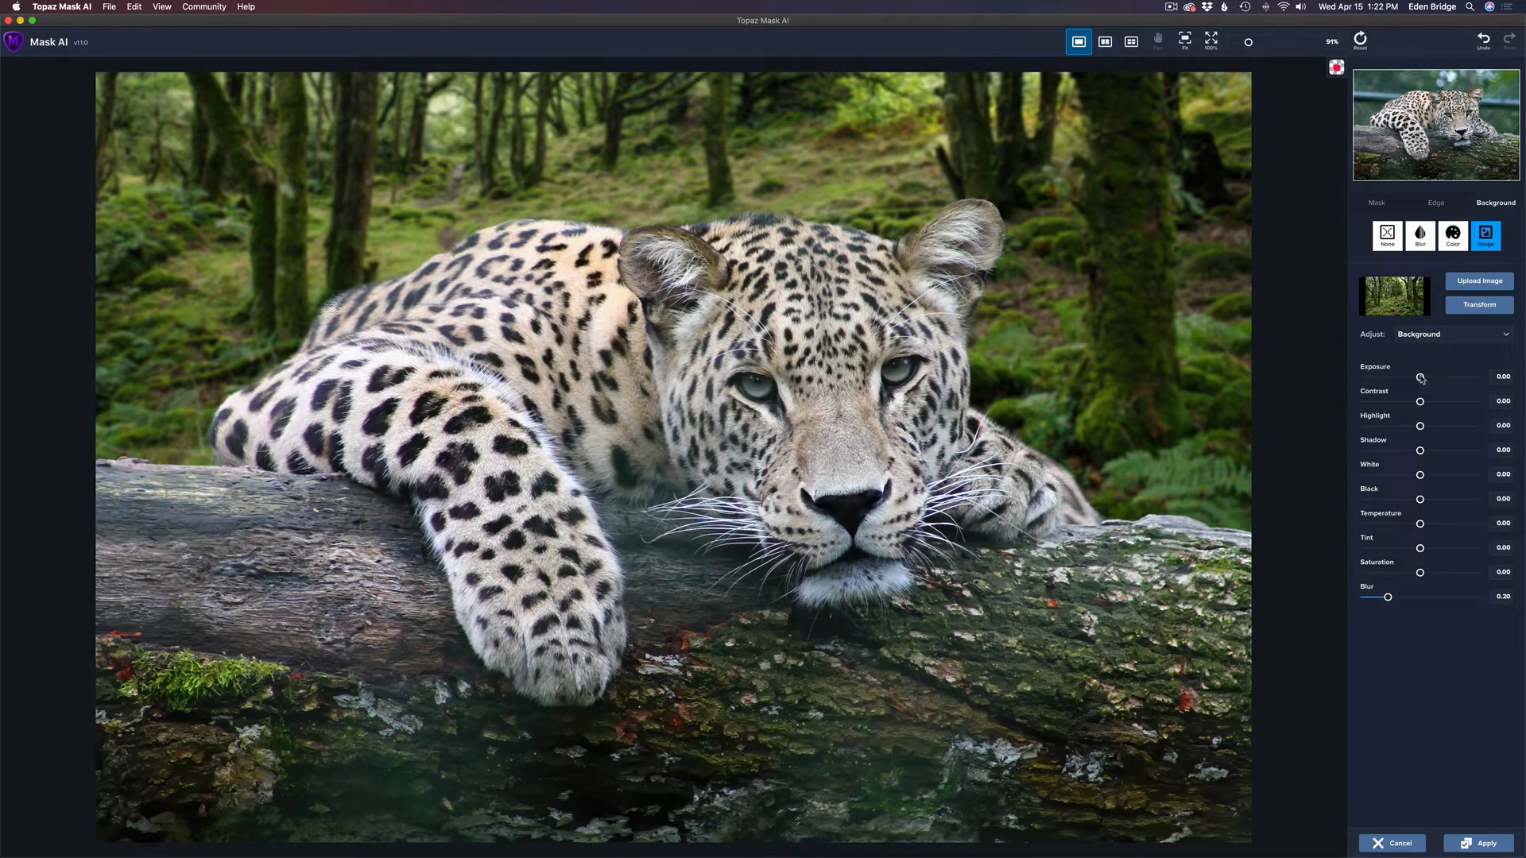
pyautogui.moveTo(1421, 379); pyautogui.dragTo(1410, 378)
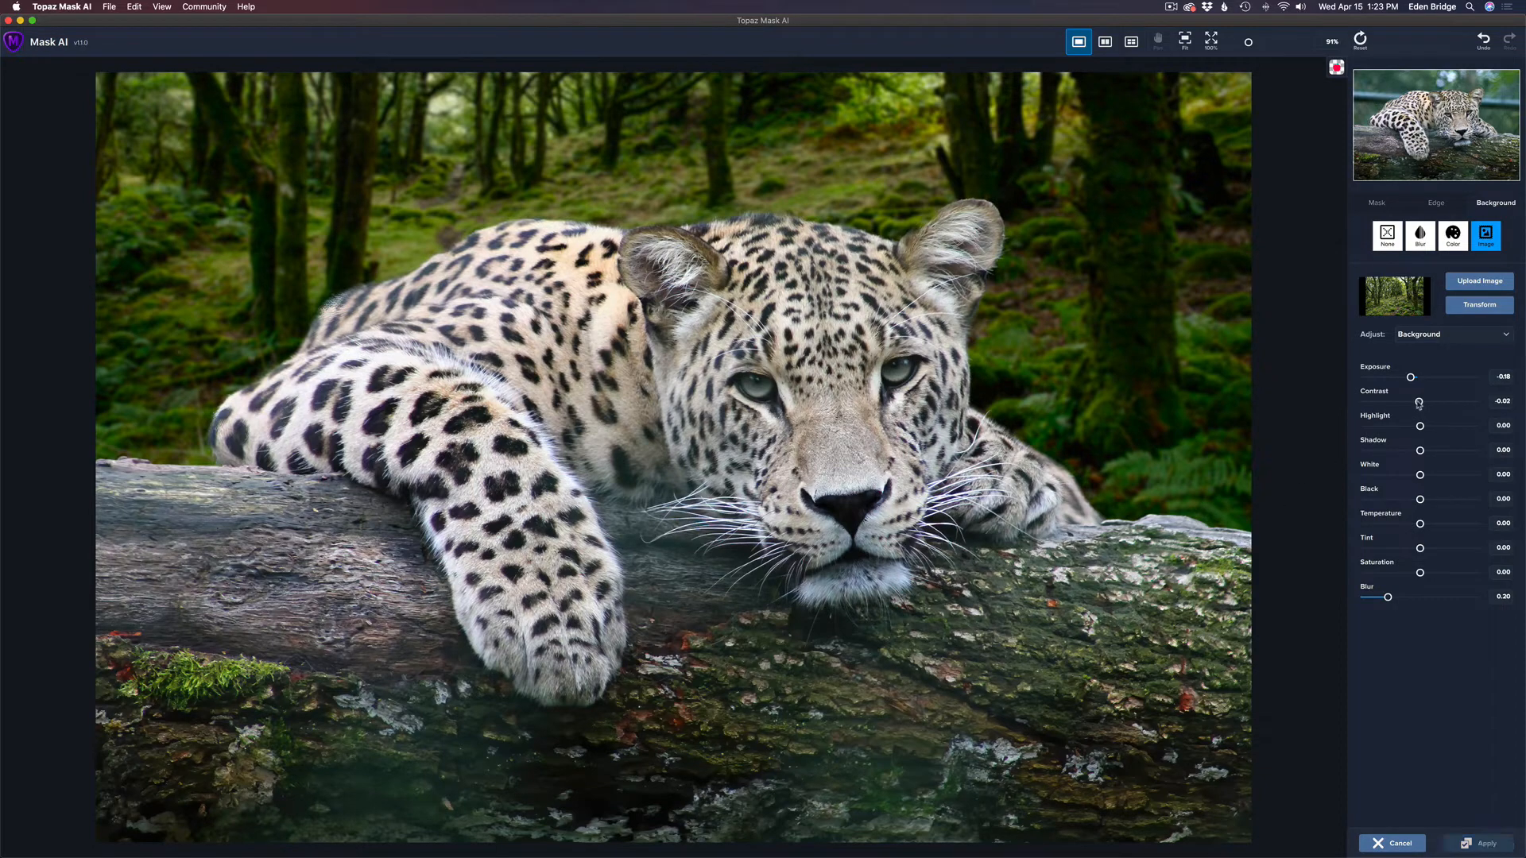
pyautogui.moveTo(1420, 402); pyautogui.dragTo(1388, 401)
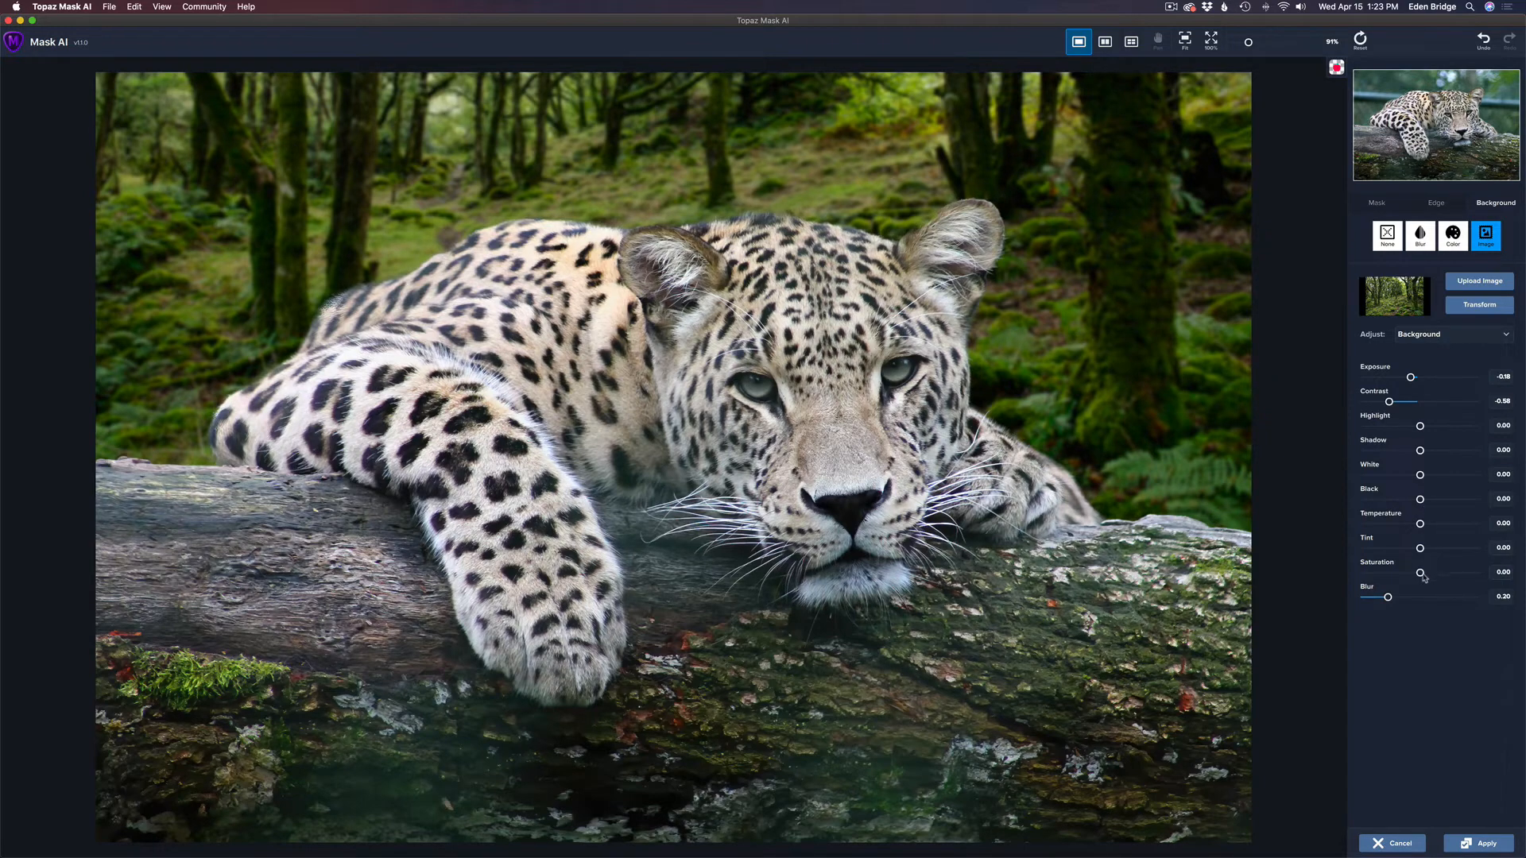
pyautogui.moveTo(1420, 574)
pyautogui.mouseDown()
pyautogui.moveTo(1401, 575)
pyautogui.moveTo(1414, 574)
pyautogui.mouseUp()
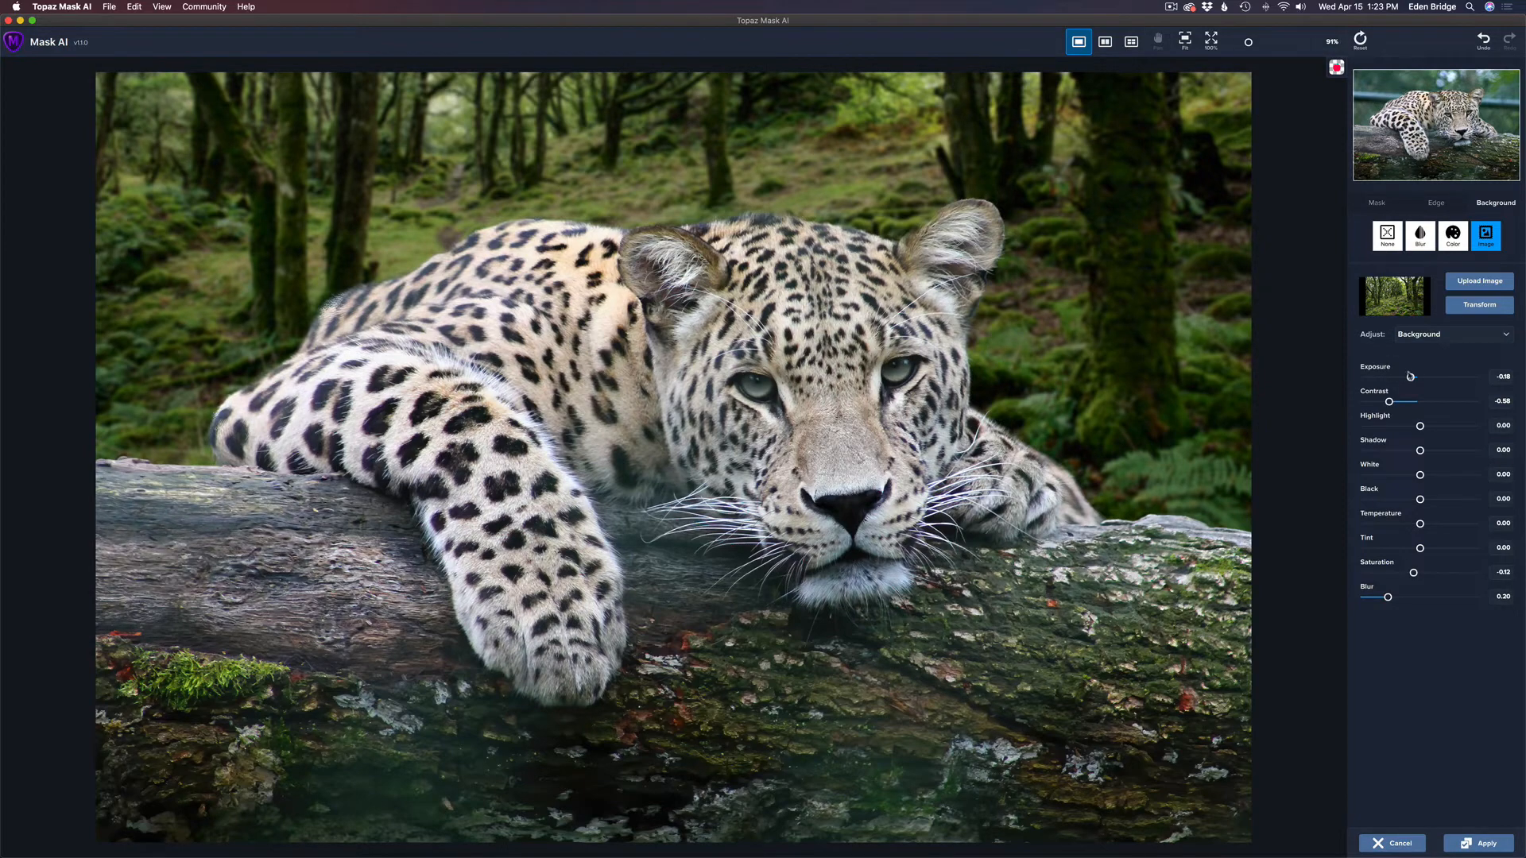
pyautogui.moveTo(1410, 378); pyautogui.dragTo(1407, 379)
pyautogui.moveTo(1421, 526); pyautogui.dragTo(1427, 525)
# Step: Adjust the foreground to exposure -0.22, contrast 0.06, saturation 0.08, white -0.49 and highlight -0.40
pyautogui.click(1476, 336)
pyautogui.click(1489, 343)
pyautogui.moveTo(1420, 378)
pyautogui.mouseDown()
pyautogui.moveTo(1406, 379)
pyautogui.moveTo(1423, 405)
pyautogui.mouseUp()
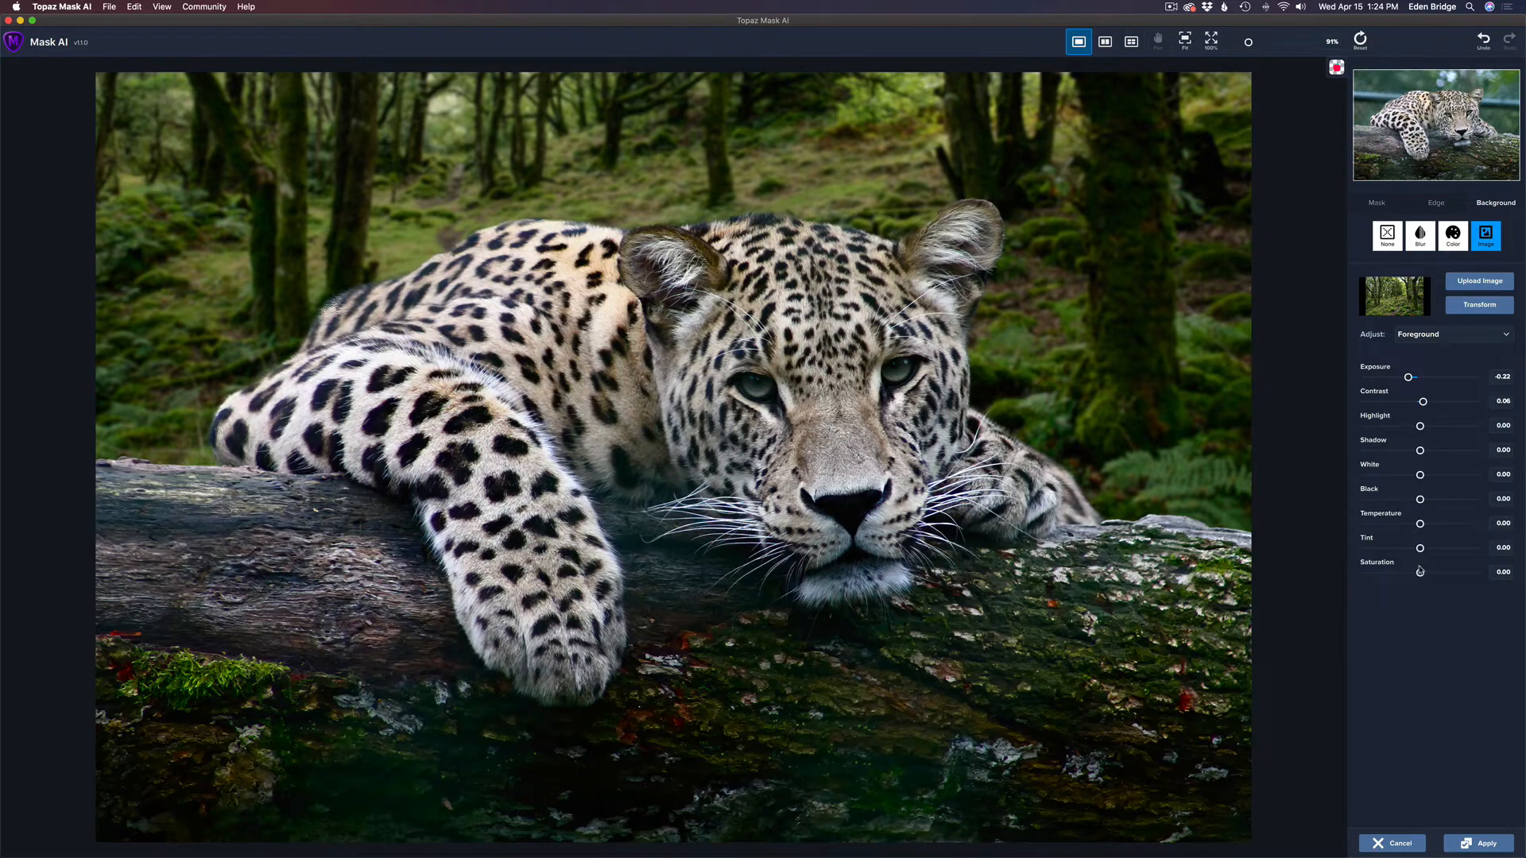
pyautogui.moveTo(1420, 574); pyautogui.dragTo(1424, 575)
pyautogui.moveTo(1422, 475); pyautogui.dragTo(1377, 474)
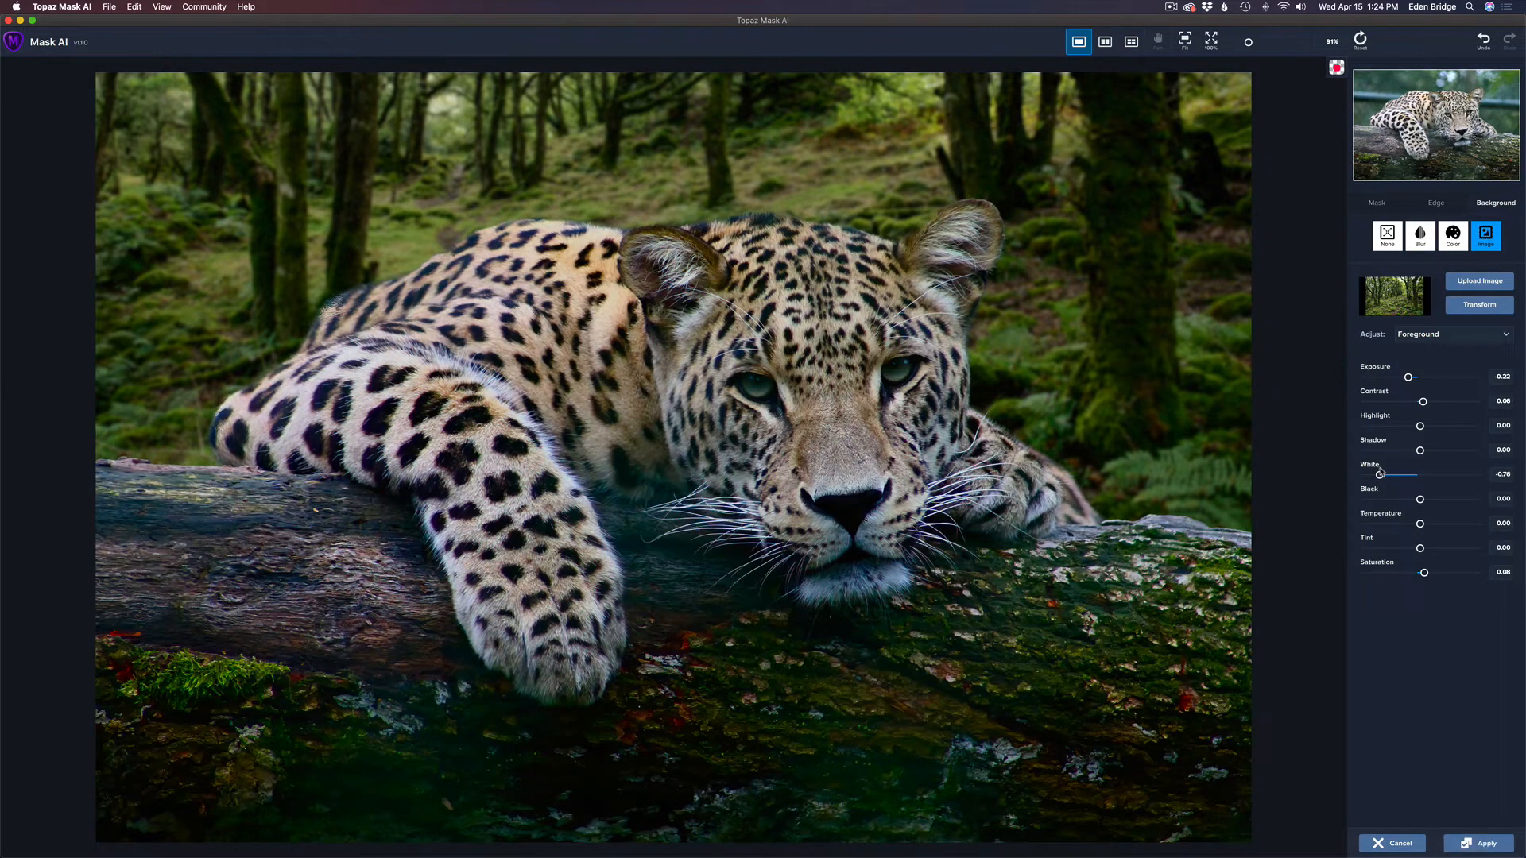
pyautogui.moveTo(1378, 475); pyautogui.dragTo(1394, 474)
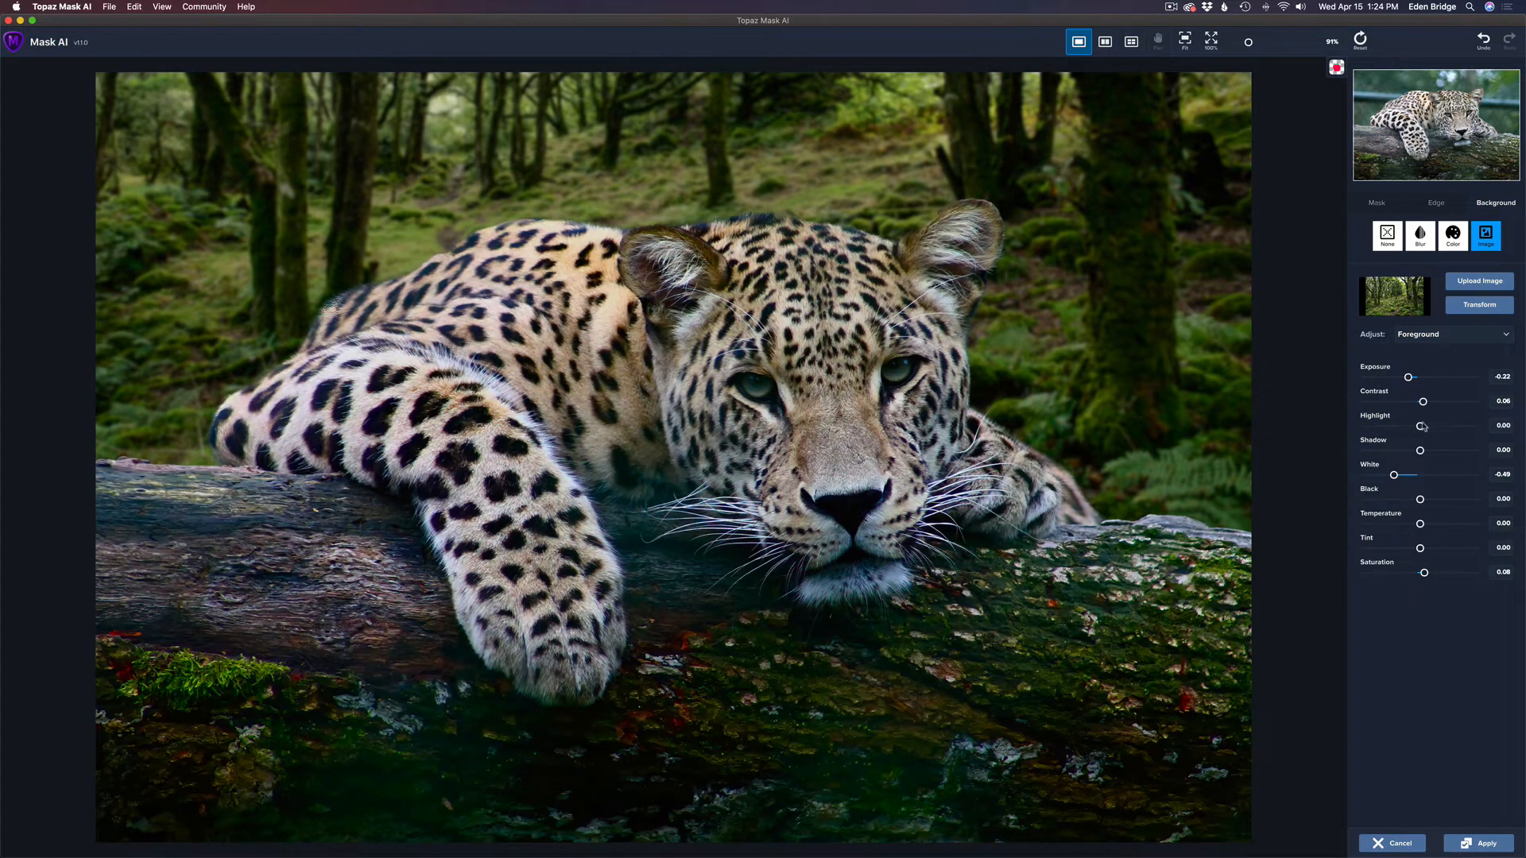
pyautogui.moveTo(1420, 427); pyautogui.dragTo(1399, 427)
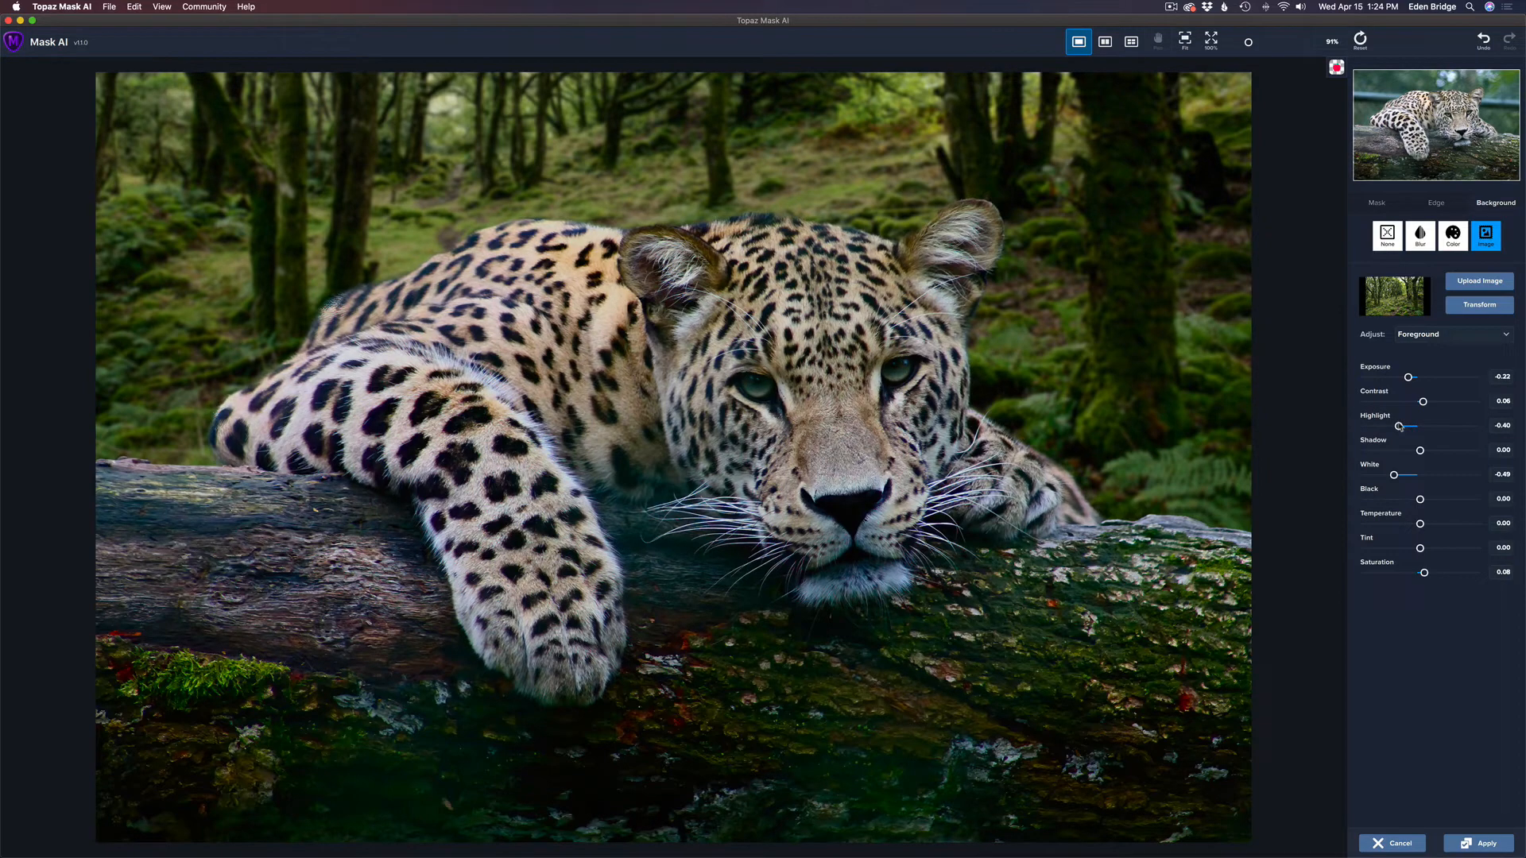
pyautogui.moveTo(1400, 427); pyautogui.dragTo(1400, 426)
# Step: Switch the adjustments back to the background and darken its exposure to -0.32
pyautogui.click(1439, 337)
pyautogui.click(1471, 356)
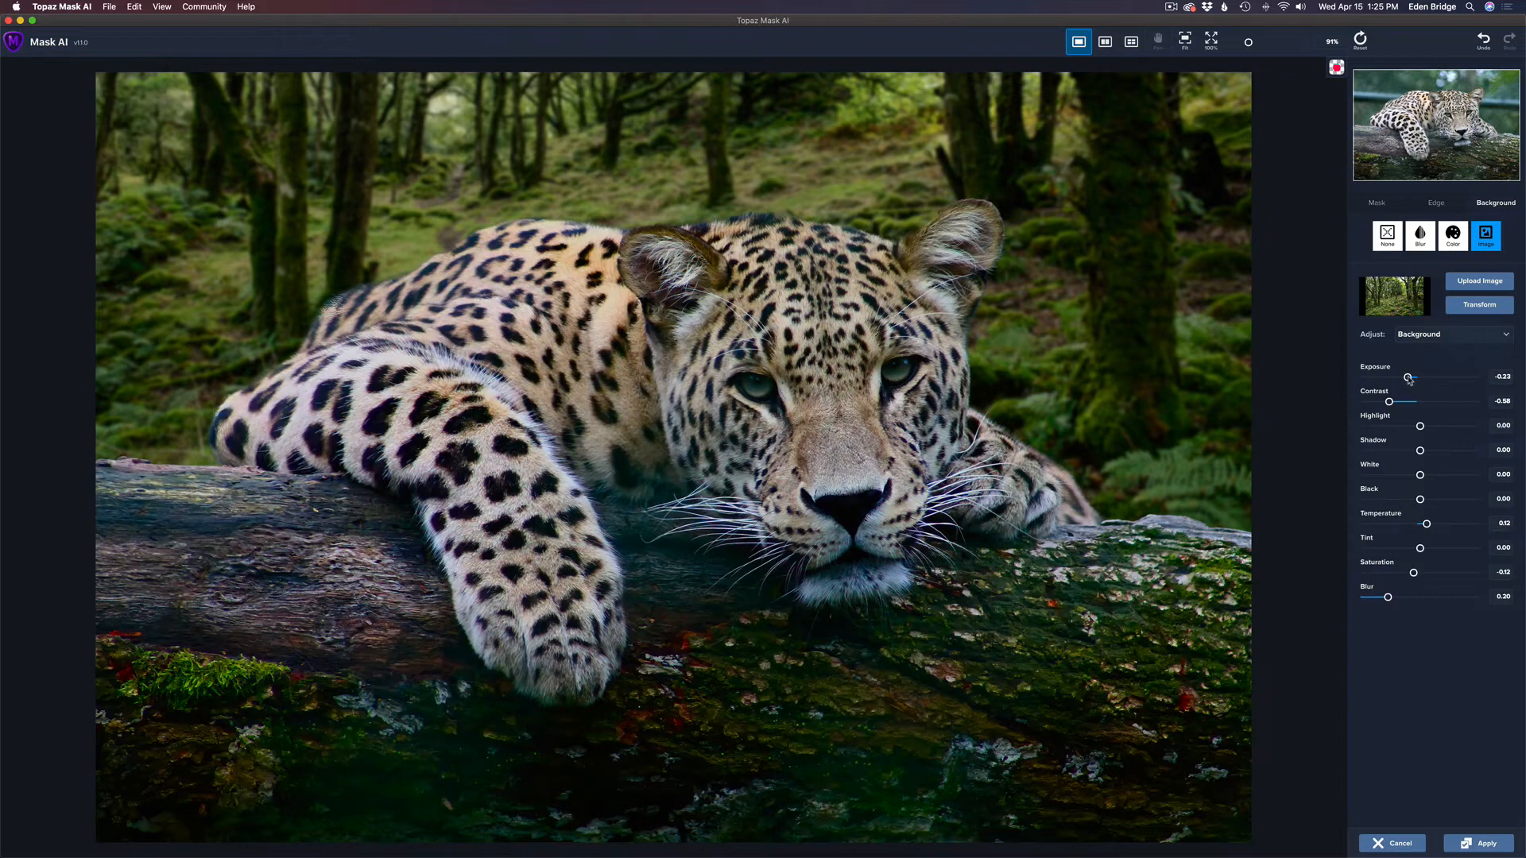
pyautogui.moveTo(1408, 379); pyautogui.dragTo(1403, 379)
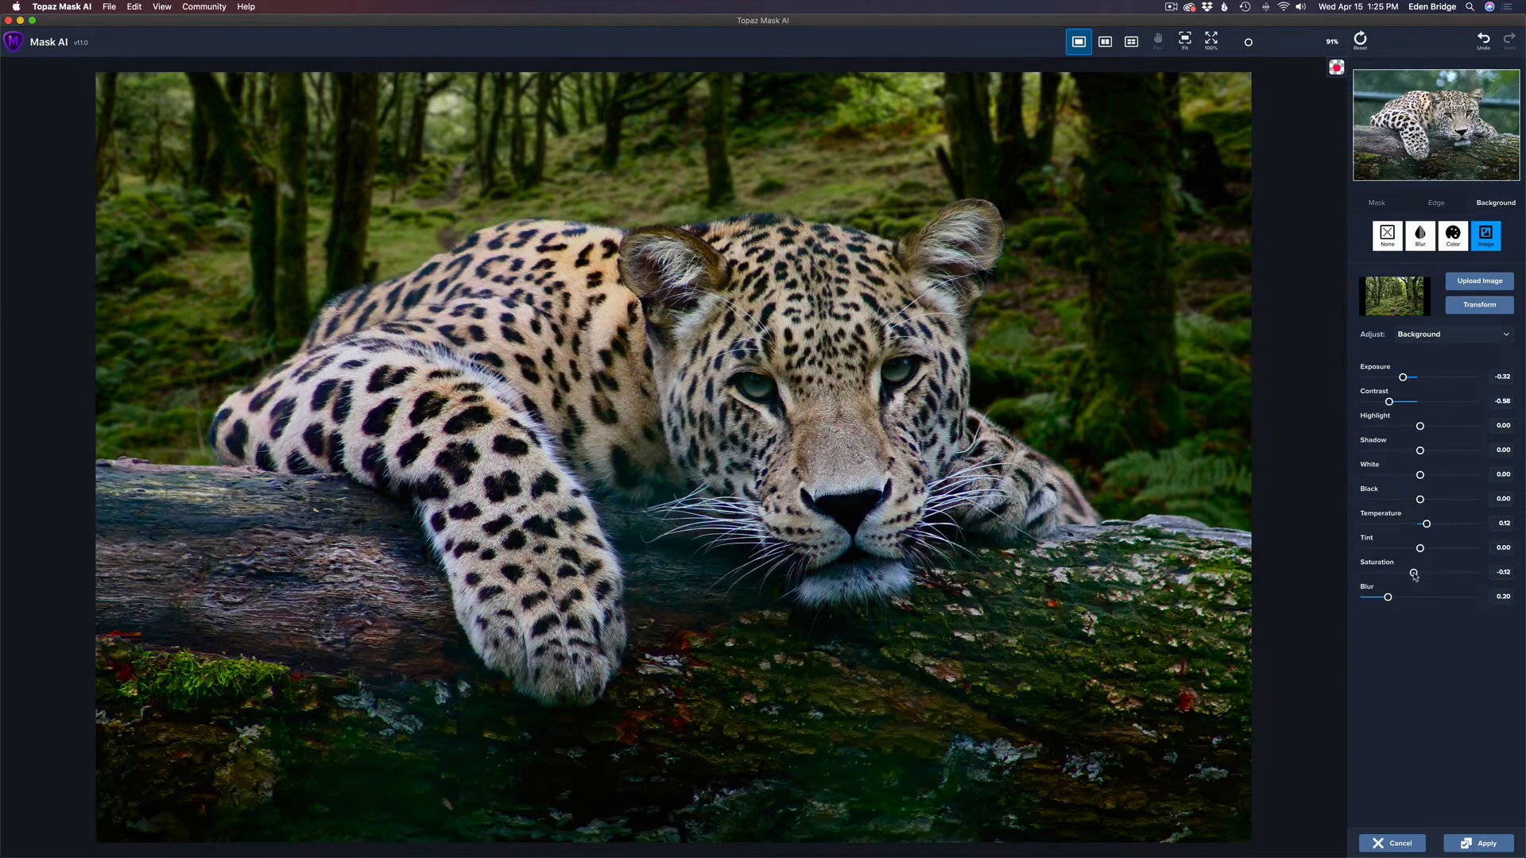
pyautogui.moveTo(1414, 574); pyautogui.dragTo(1415, 574)
# Step: Apply the masked image as a composite and toggle the Mask AI output layer's visibility to compare before and after
pyautogui.click(1485, 846)
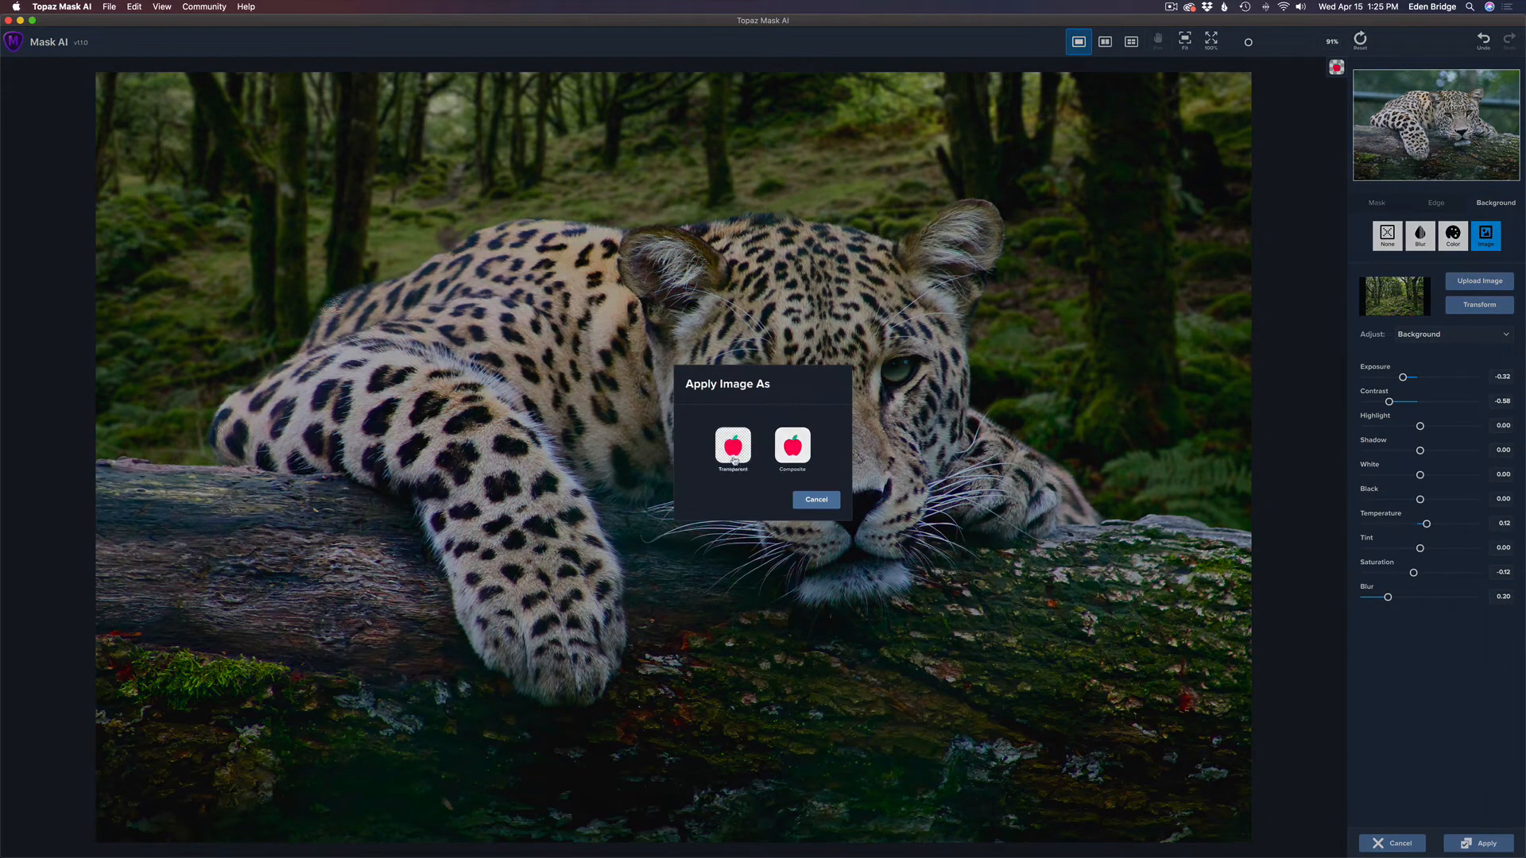
pyautogui.click(796, 447)
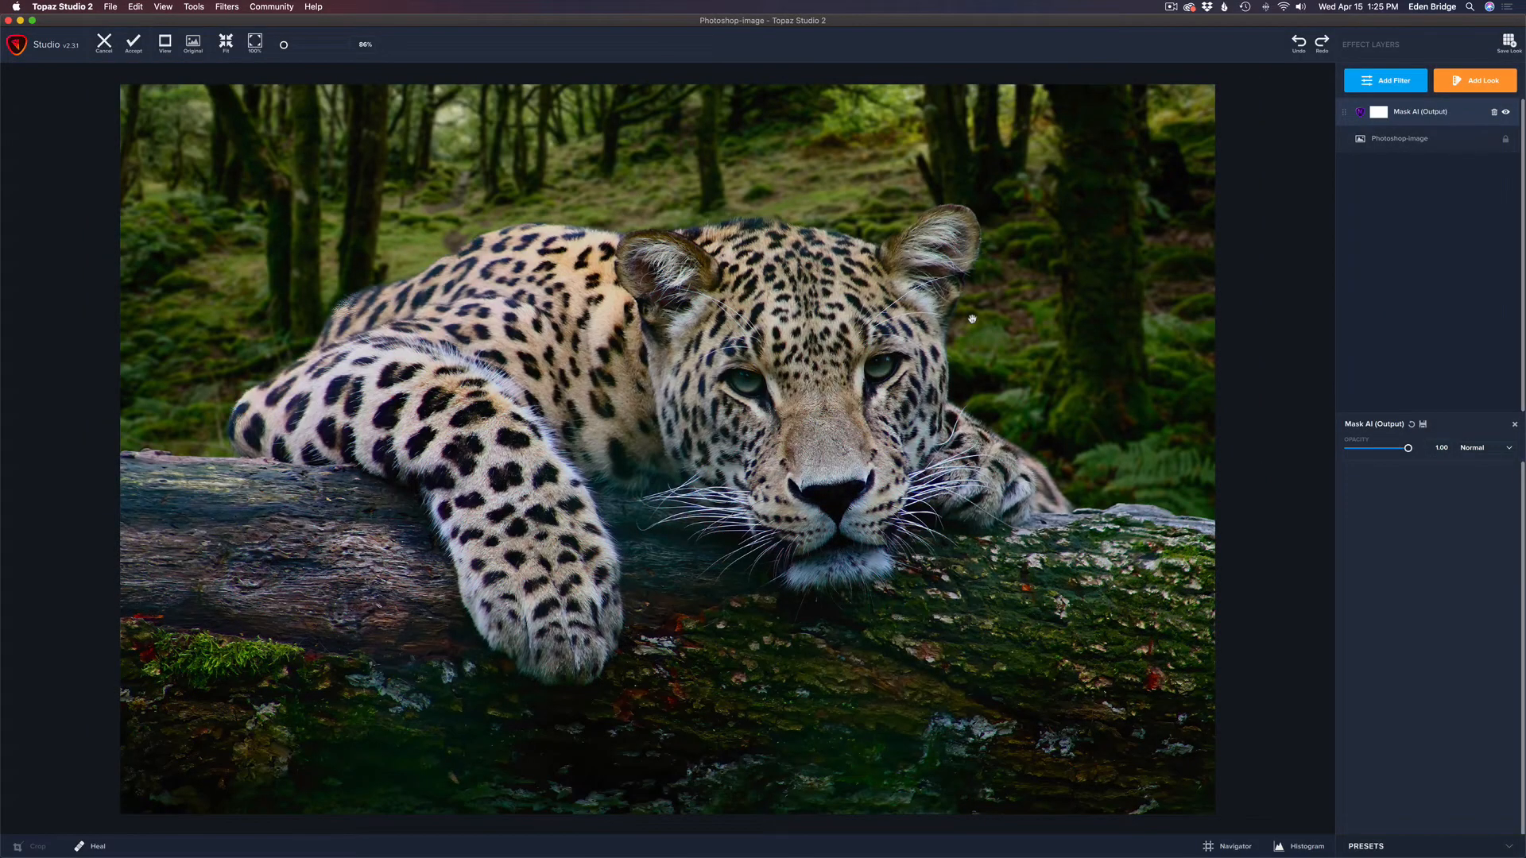
pyautogui.click(1506, 114)
pyautogui.click(1505, 114)
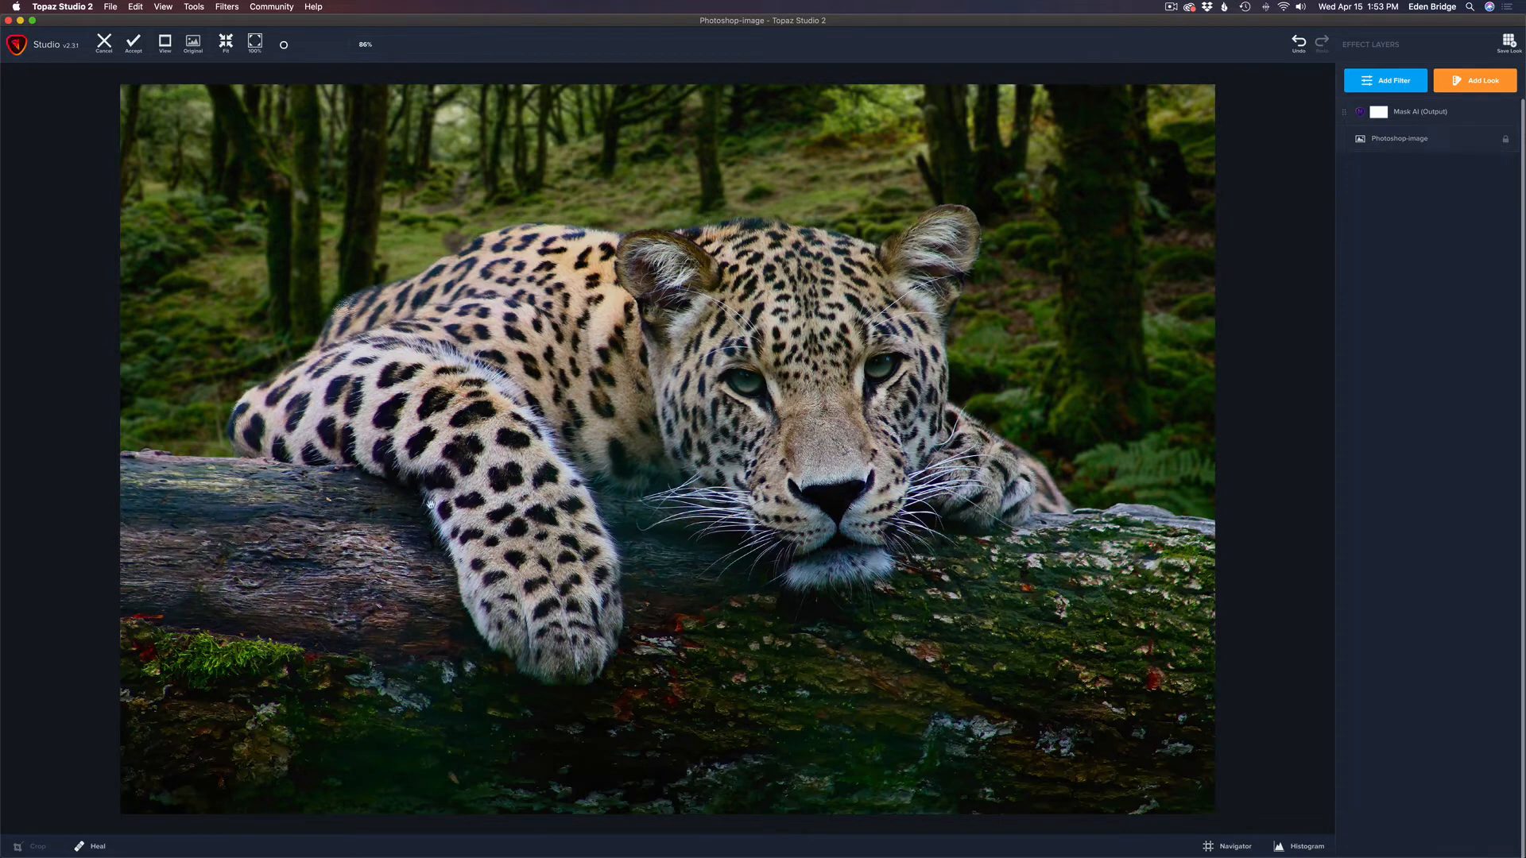
# Step: Add a Brightness Contrast filter with a layer mask and invert the mask to black
pyautogui.click(1387, 81)
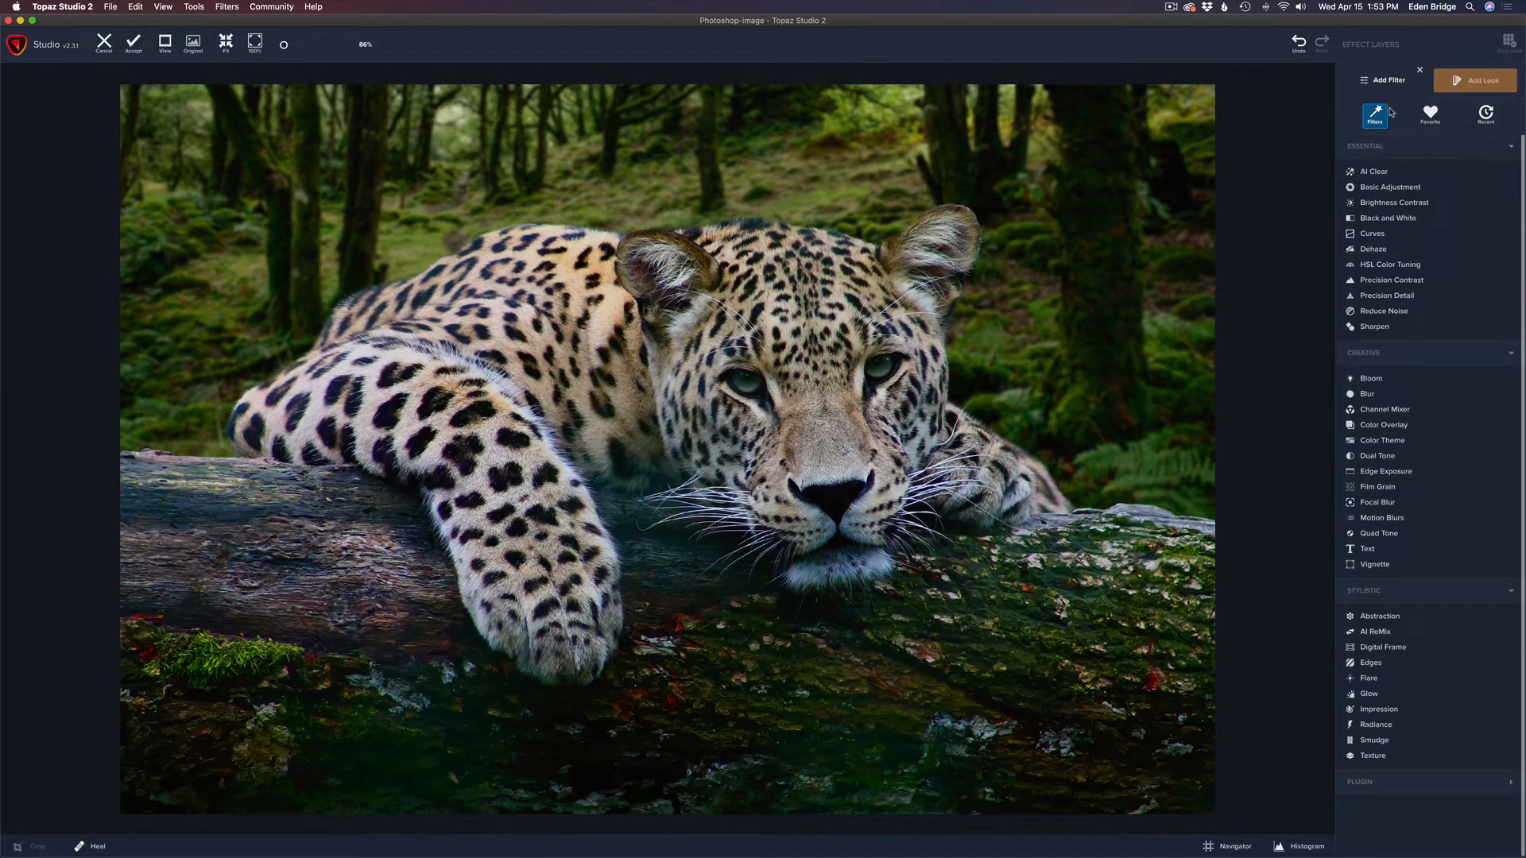
pyautogui.click(1393, 203)
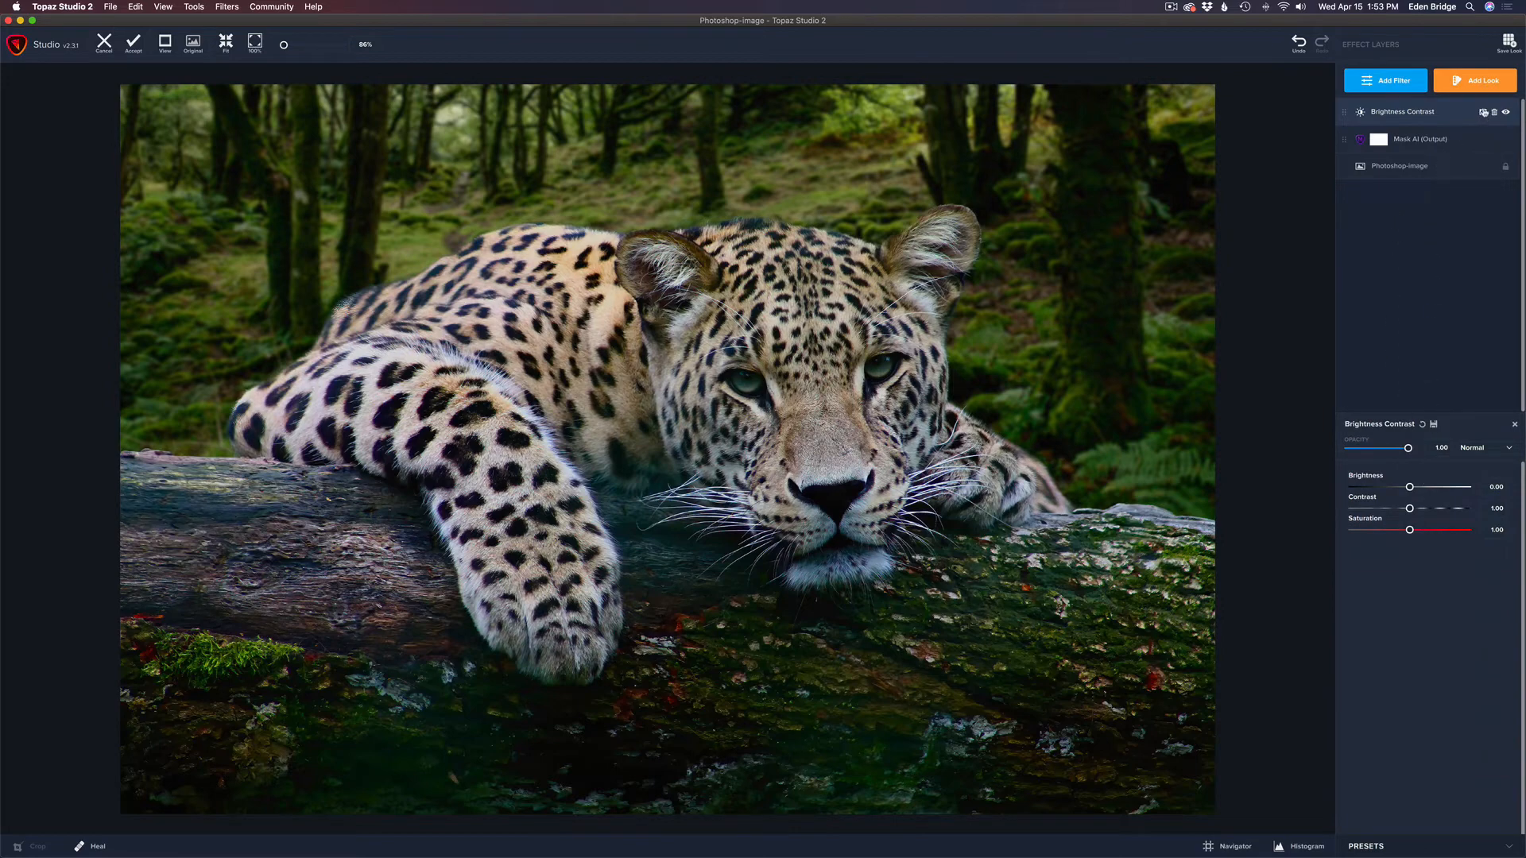
pyautogui.click(1483, 112)
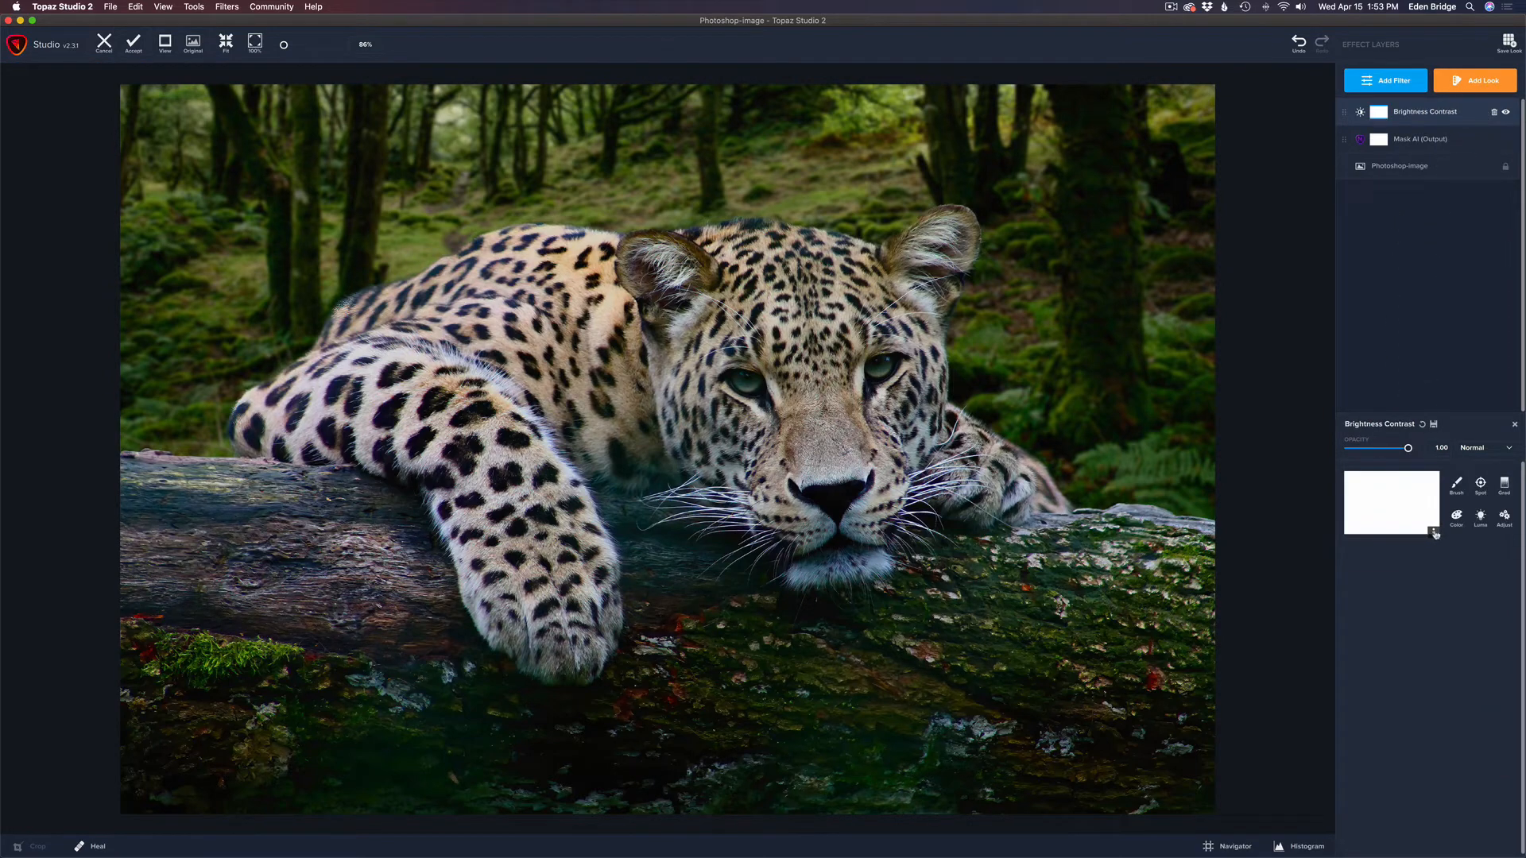
pyautogui.click(1433, 533)
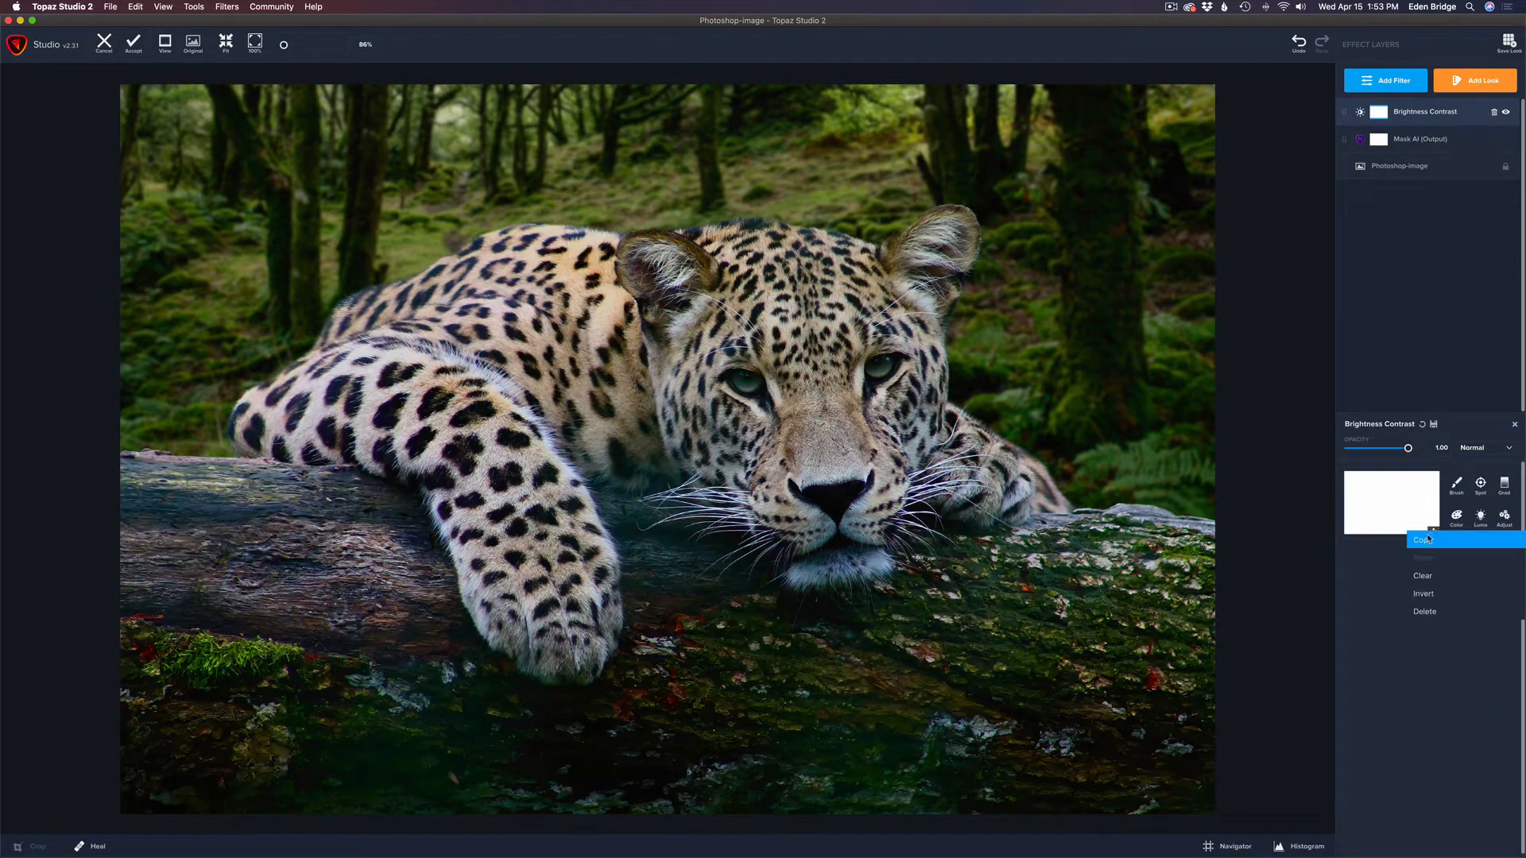
pyautogui.click(1430, 593)
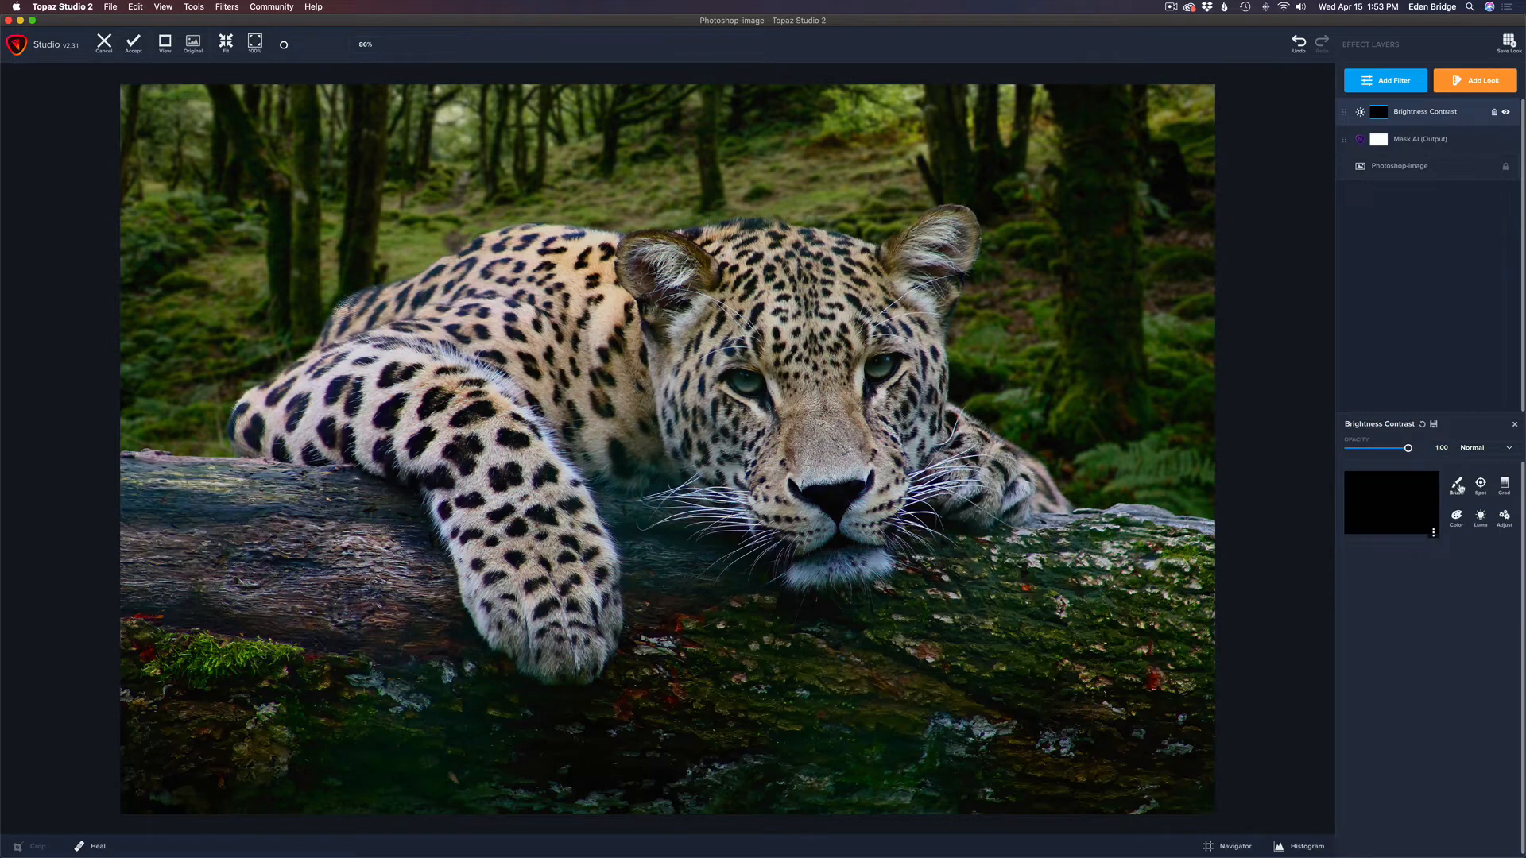
# Step: Paint the mask white over the leopard's body, foreleg and adjoining log with a brush of radius 0.28 and transparency 1.00
pyautogui.click(1456, 485)
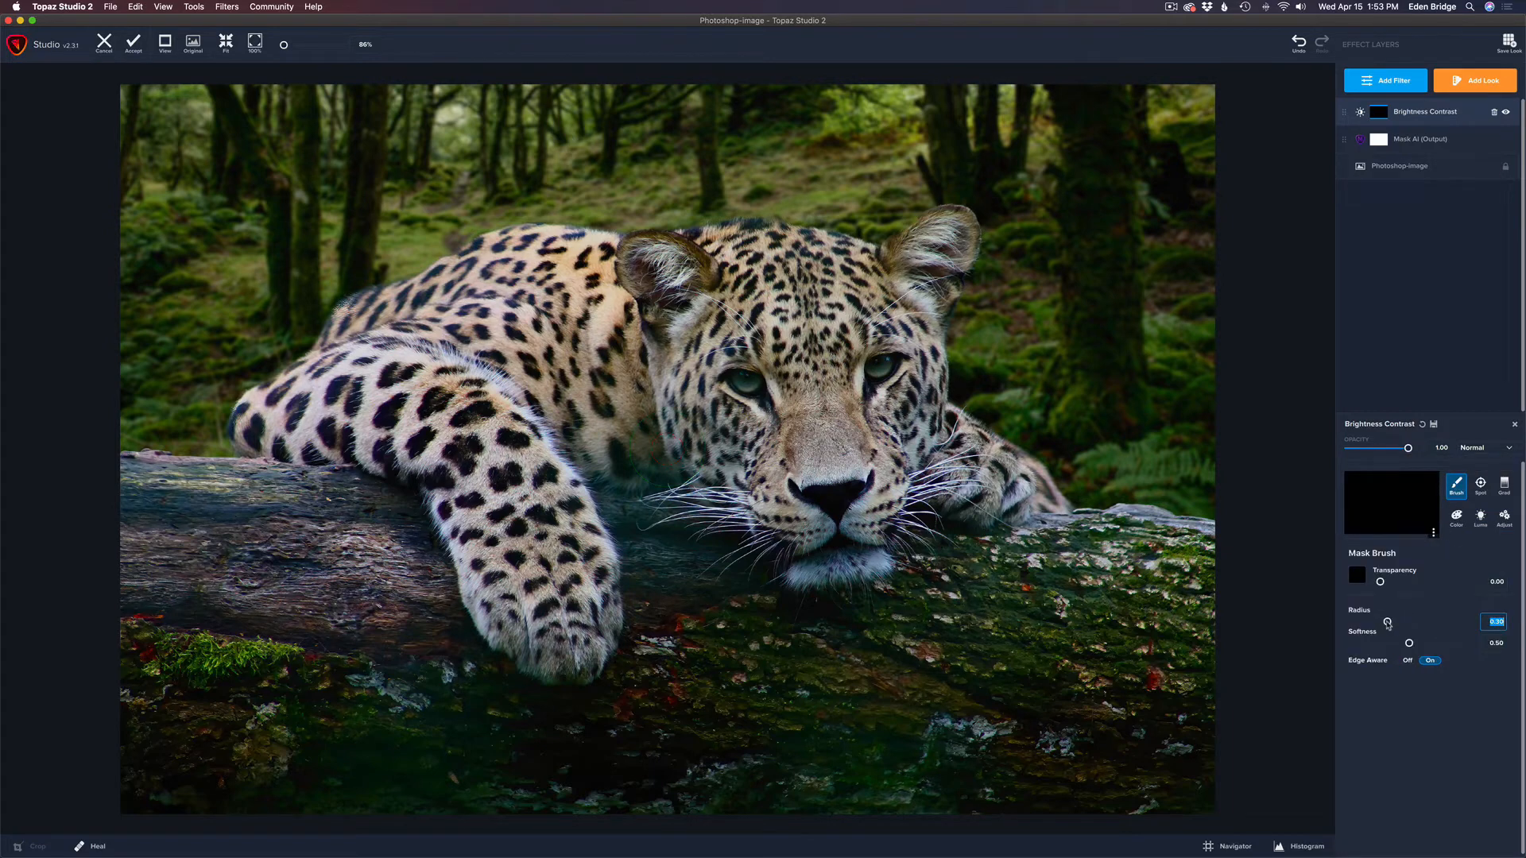
pyautogui.moveTo(1386, 622); pyautogui.dragTo(1385, 621)
pyautogui.click(1381, 582)
pyautogui.moveTo(1380, 582); pyautogui.dragTo(1464, 583)
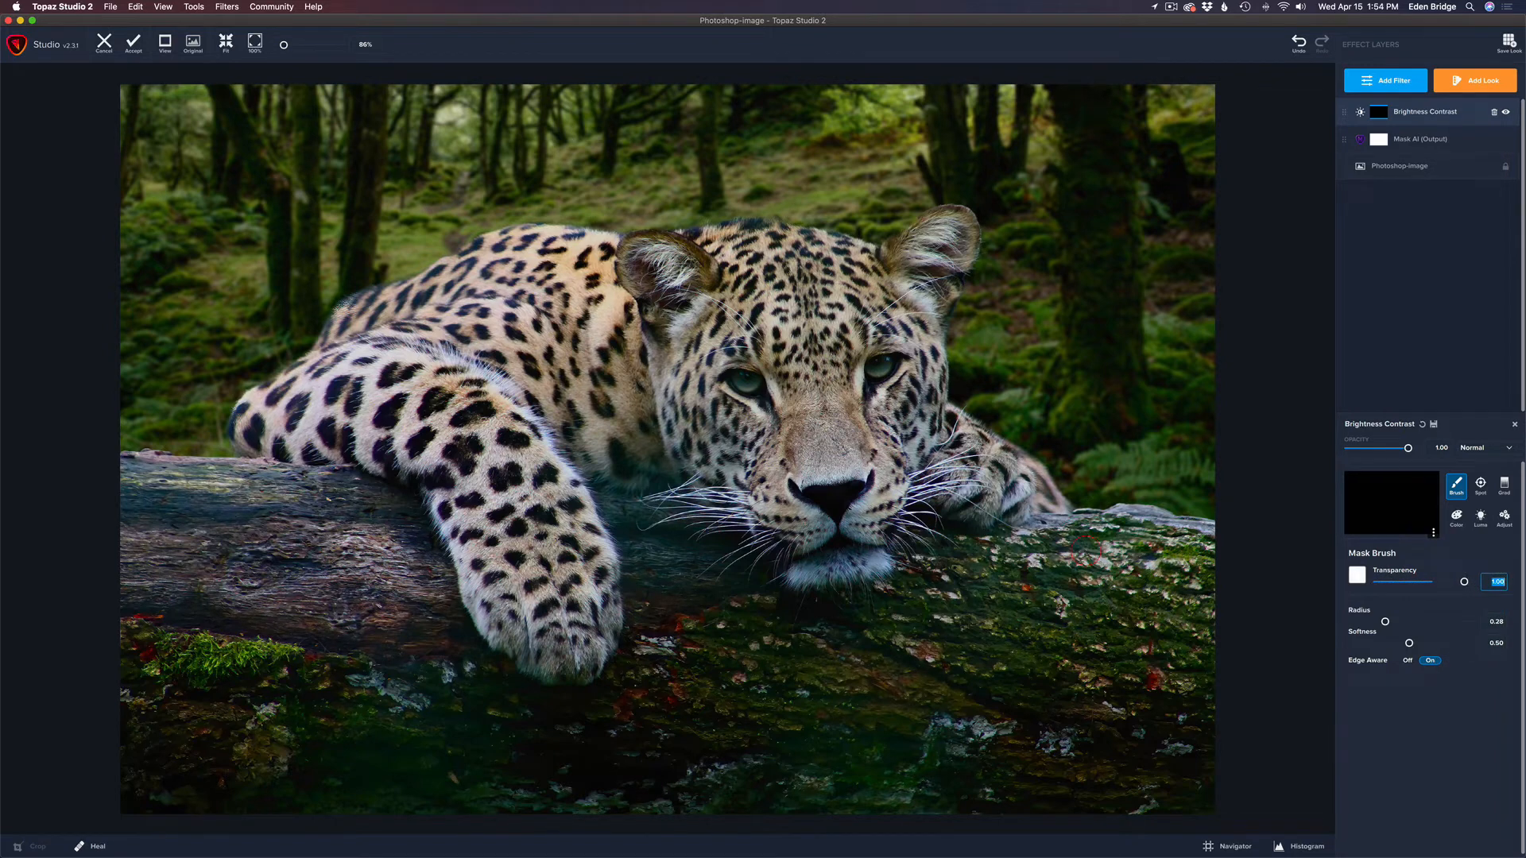
pyautogui.moveTo(585, 278)
pyautogui.mouseDown()
pyautogui.moveTo(454, 278)
pyautogui.moveTo(248, 427)
pyautogui.moveTo(352, 431)
pyautogui.moveTo(392, 371)
pyautogui.moveTo(475, 311)
pyautogui.moveTo(550, 274)
pyautogui.moveTo(588, 288)
pyautogui.moveTo(631, 379)
pyautogui.moveTo(638, 463)
pyautogui.moveTo(513, 335)
pyautogui.moveTo(552, 340)
pyautogui.moveTo(471, 371)
pyautogui.moveTo(488, 355)
pyautogui.moveTo(495, 416)
pyautogui.moveTo(551, 467)
pyautogui.moveTo(456, 407)
pyautogui.moveTo(392, 416)
pyautogui.moveTo(380, 439)
pyautogui.moveTo(408, 447)
pyautogui.moveTo(527, 631)
pyautogui.moveTo(560, 659)
pyautogui.moveTo(599, 651)
pyautogui.moveTo(603, 559)
pyautogui.moveTo(576, 511)
pyautogui.moveTo(471, 447)
pyautogui.moveTo(551, 591)
pyautogui.moveTo(388, 495)
pyautogui.moveTo(154, 476)
pyautogui.moveTo(120, 488)
pyautogui.moveTo(374, 541)
pyautogui.moveTo(429, 572)
pyautogui.moveTo(115, 540)
pyautogui.moveTo(469, 596)
pyautogui.moveTo(131, 590)
pyautogui.mouseUp()
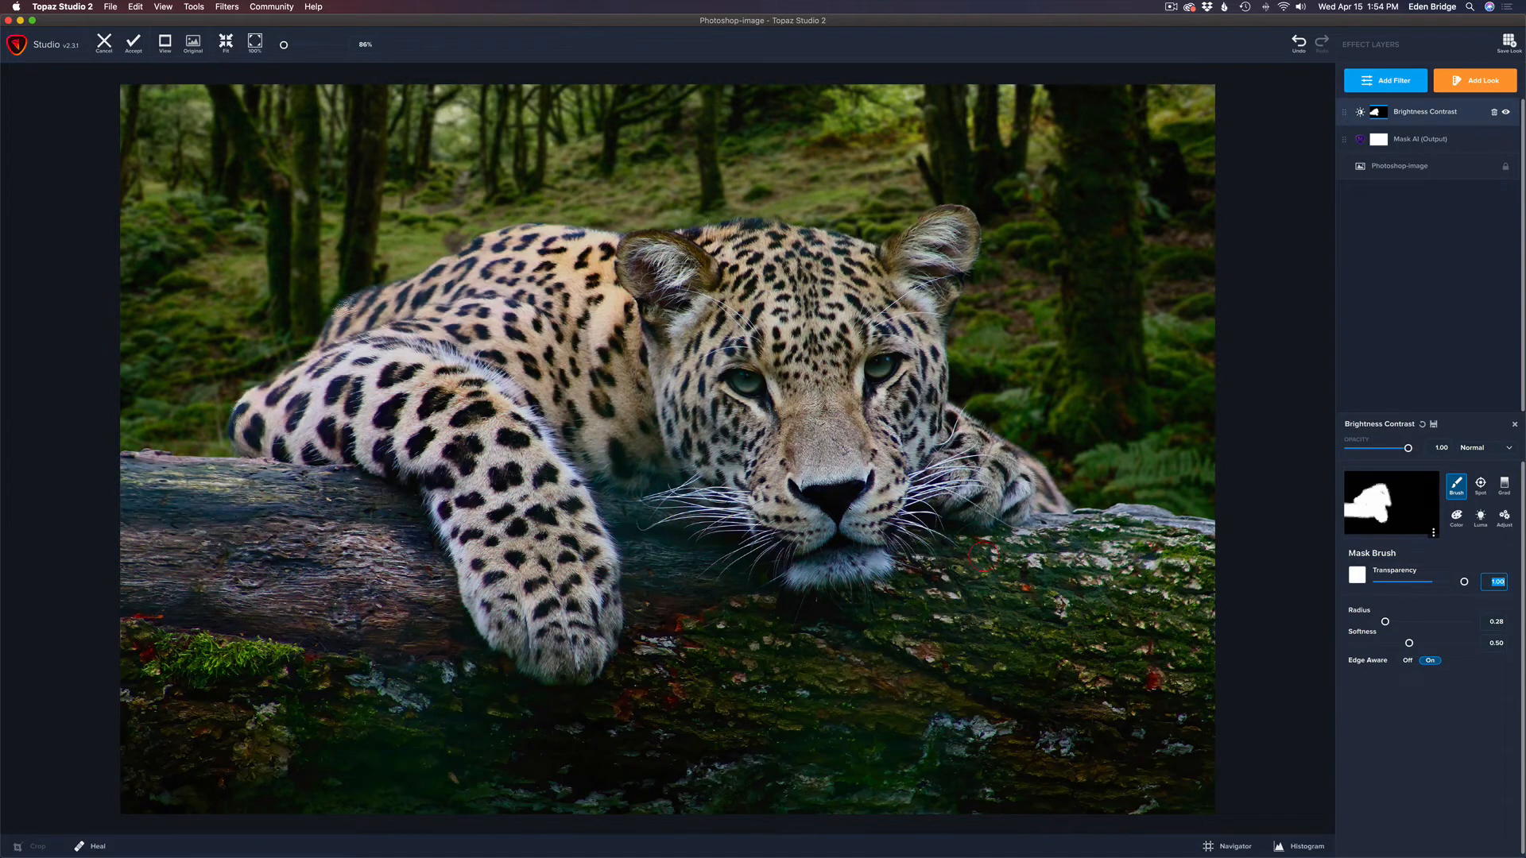
# Step: Extend the mask over the log below the face, and brush beside the outstretched foreleg at reduced transparency
pyautogui.moveTo(983, 556)
pyautogui.mouseDown()
pyautogui.moveTo(1176, 556)
pyautogui.moveTo(1033, 520)
pyautogui.moveTo(1120, 513)
pyautogui.moveTo(1157, 512)
pyautogui.moveTo(1196, 548)
pyautogui.moveTo(1192, 584)
pyautogui.moveTo(938, 568)
pyautogui.moveTo(1058, 600)
pyautogui.moveTo(1088, 589)
pyautogui.mouseUp()
pyautogui.moveTo(1463, 585); pyautogui.dragTo(1410, 585)
pyautogui.moveTo(618, 542)
pyautogui.mouseDown()
pyautogui.moveTo(616, 525)
pyautogui.moveTo(688, 556)
pyautogui.moveTo(587, 505)
pyautogui.mouseUp()
# Step: Set the masked Brightness Contrast layer's brightness to about -0.43
pyautogui.click(1431, 116)
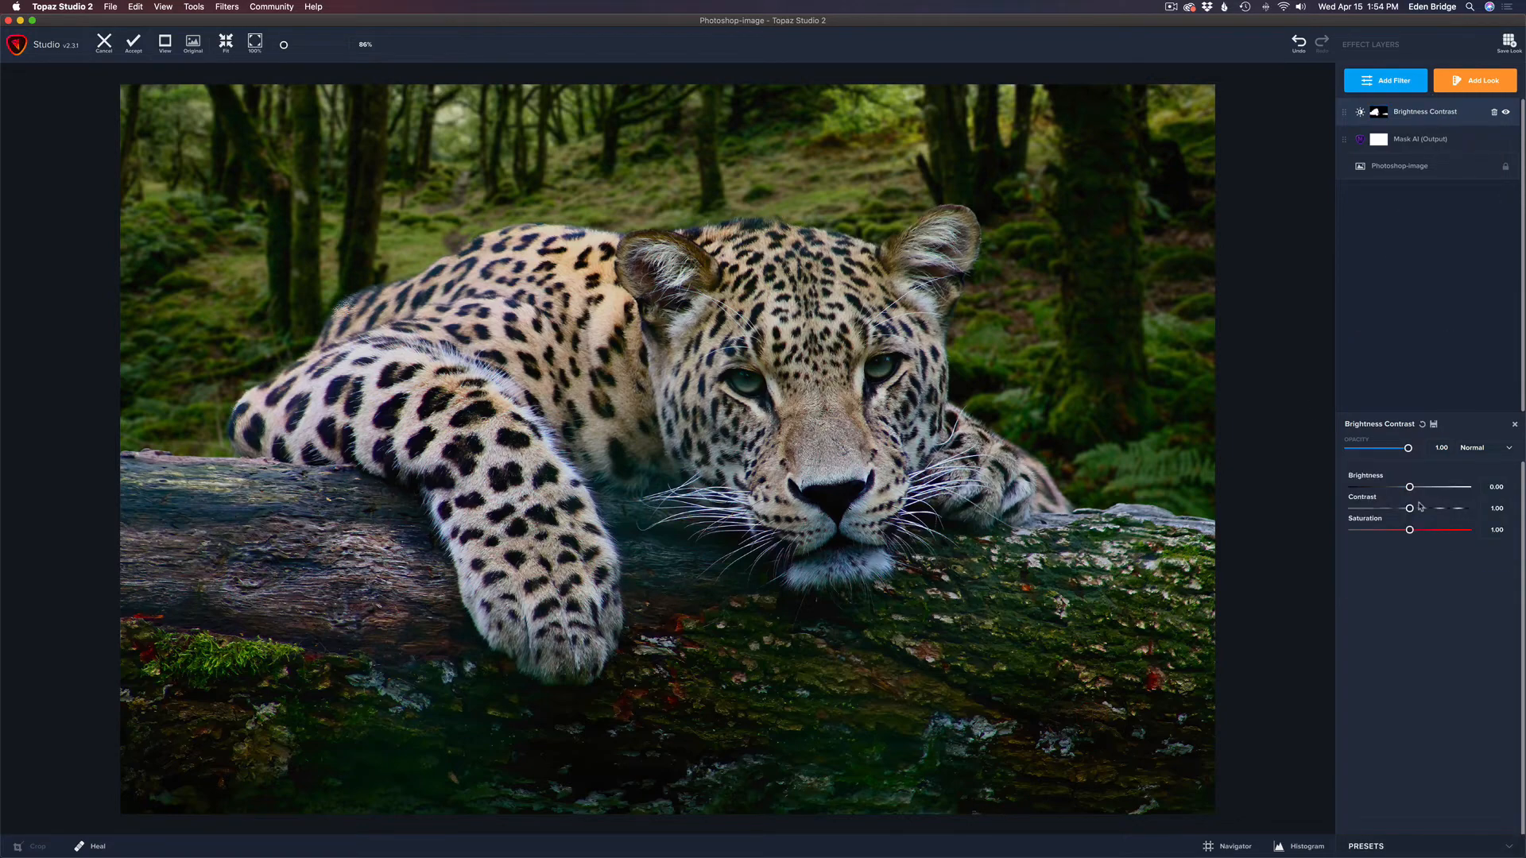
pyautogui.moveTo(1410, 487); pyautogui.dragTo(1385, 489)
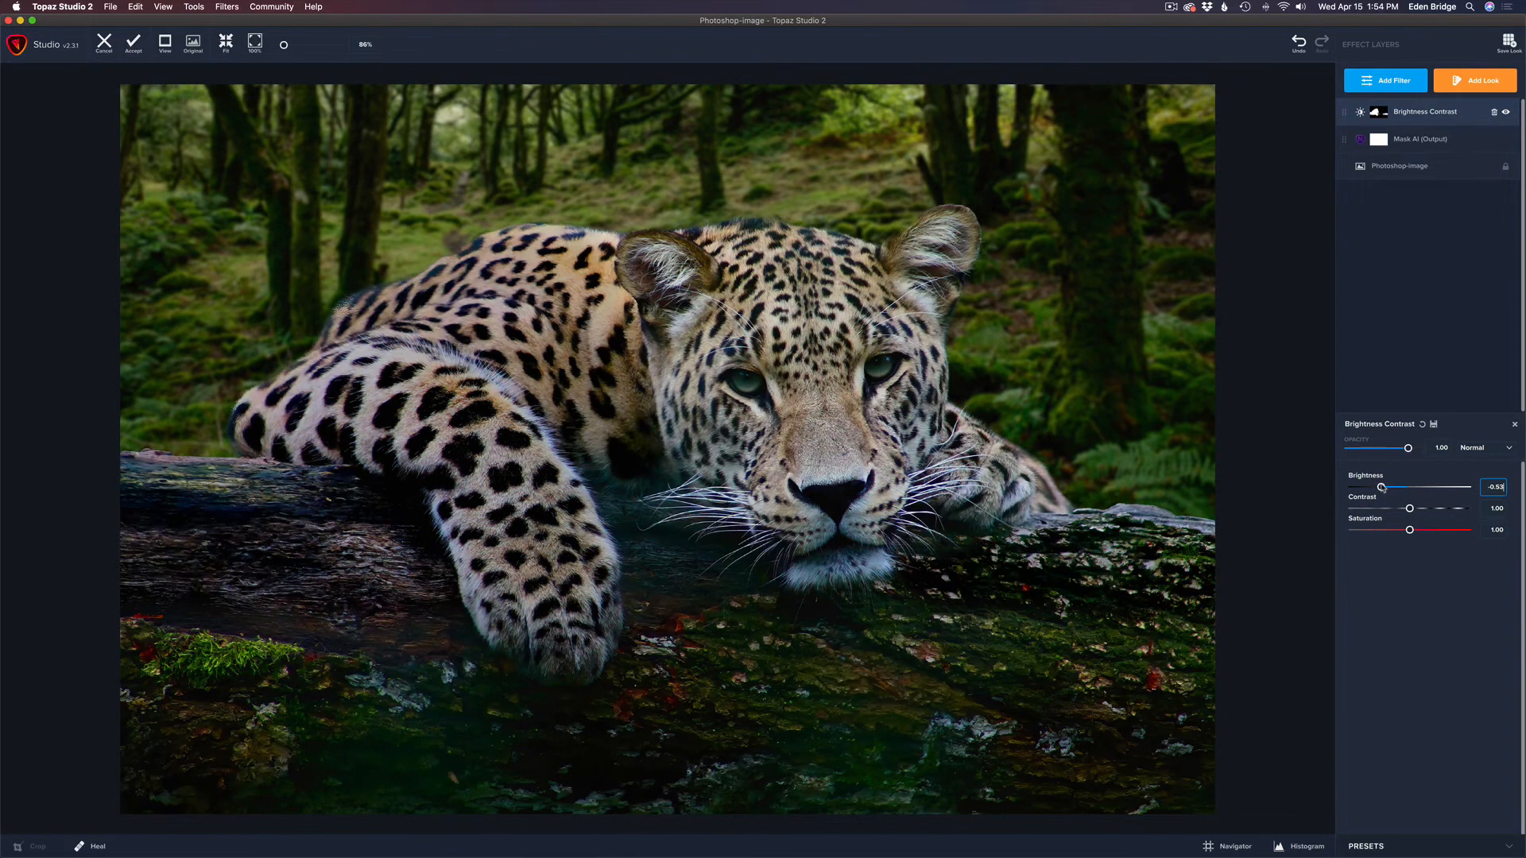
pyautogui.moveTo(1385, 488); pyautogui.dragTo(1385, 489)
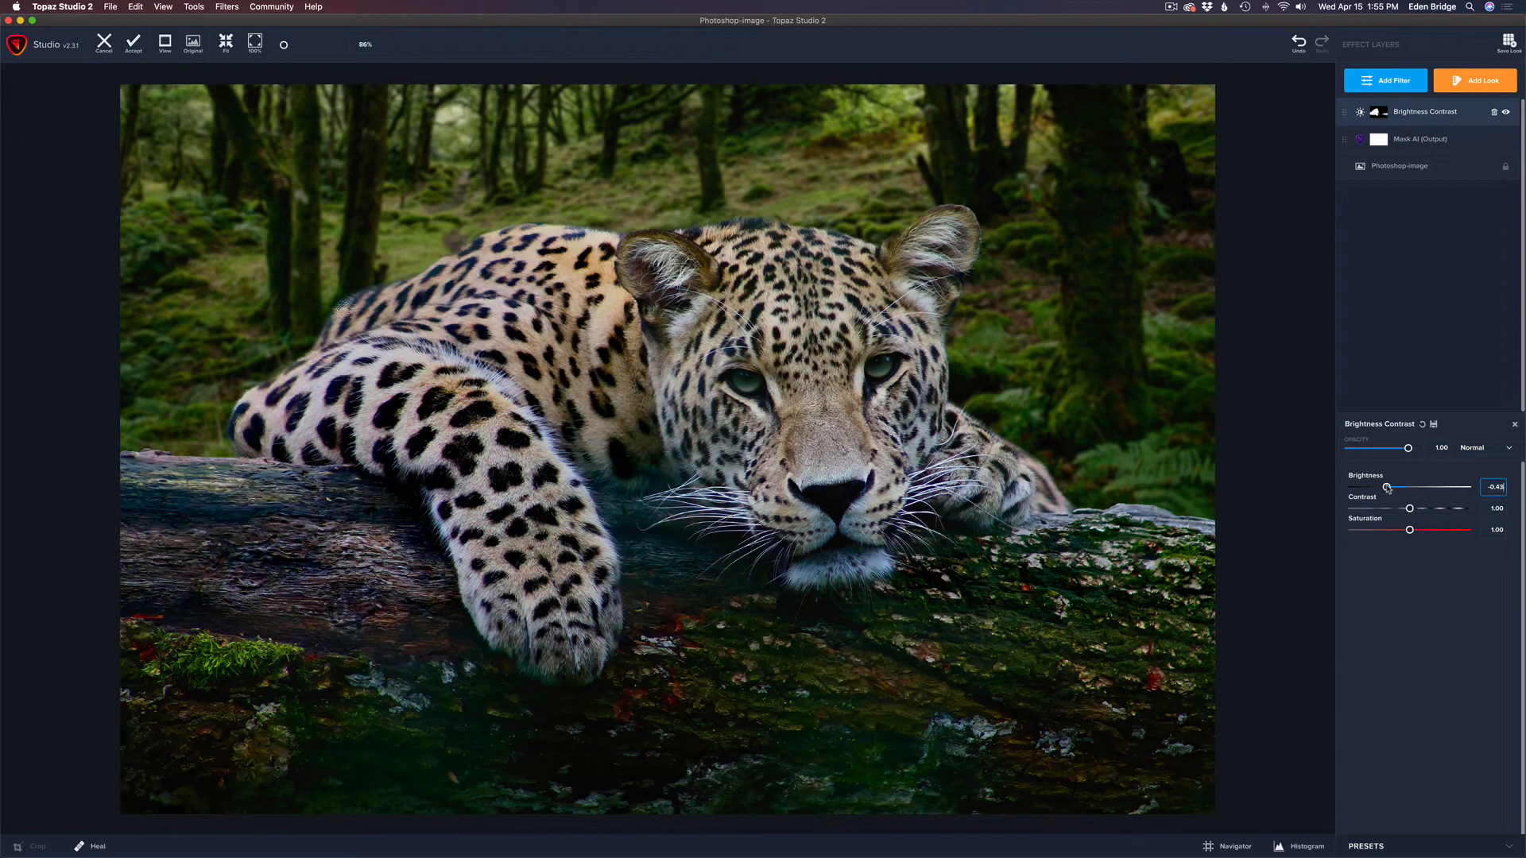
pyautogui.click(1387, 488)
# Step: Add a second, unmasked Brightness Contrast filter with slightly raised brightness, and toggle it to compare the effect
pyautogui.click(1392, 85)
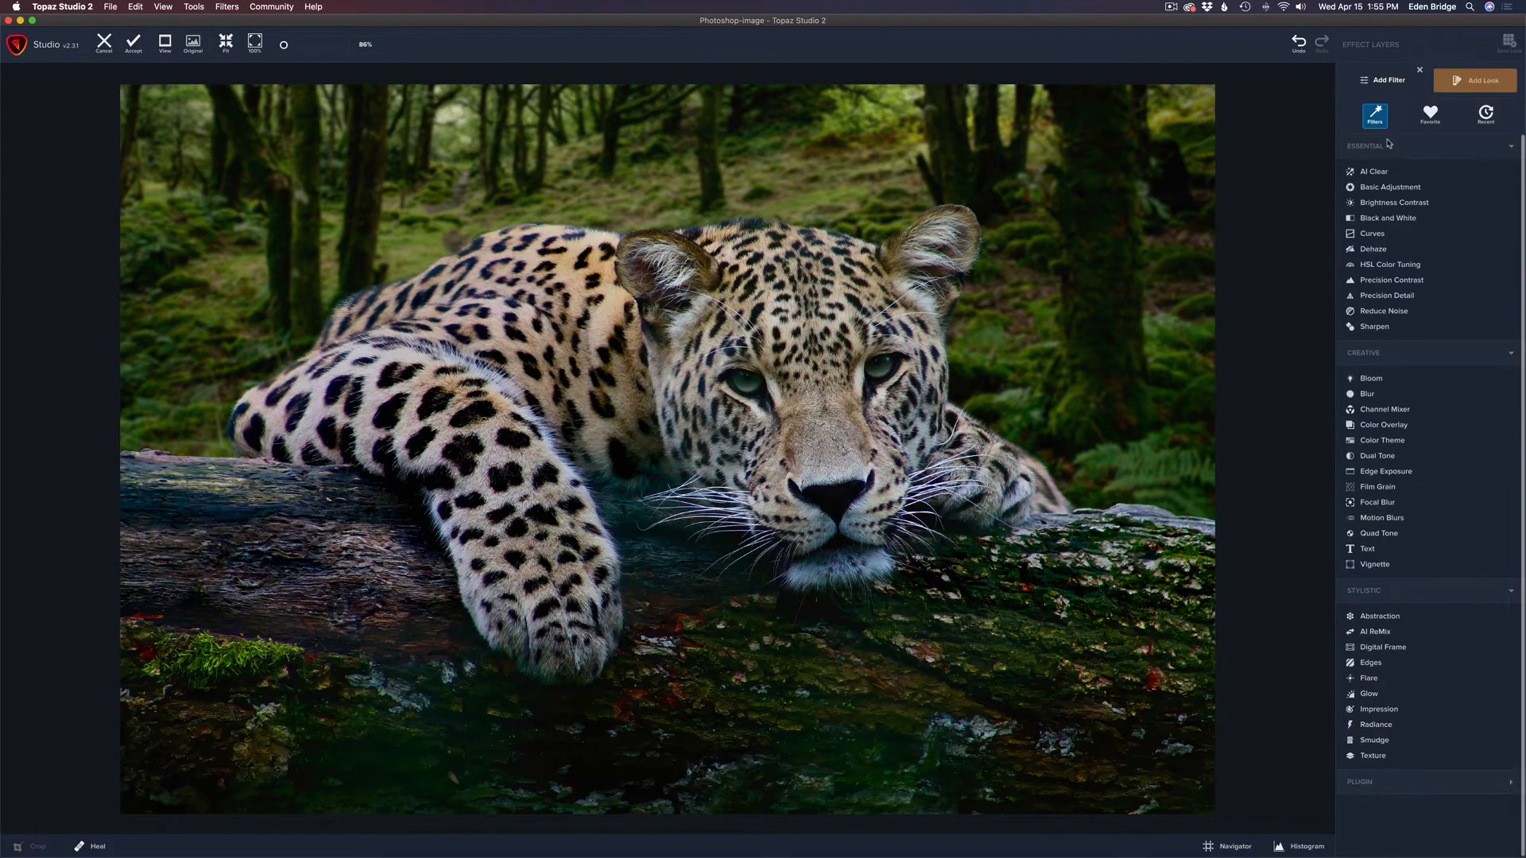
pyautogui.click(1388, 204)
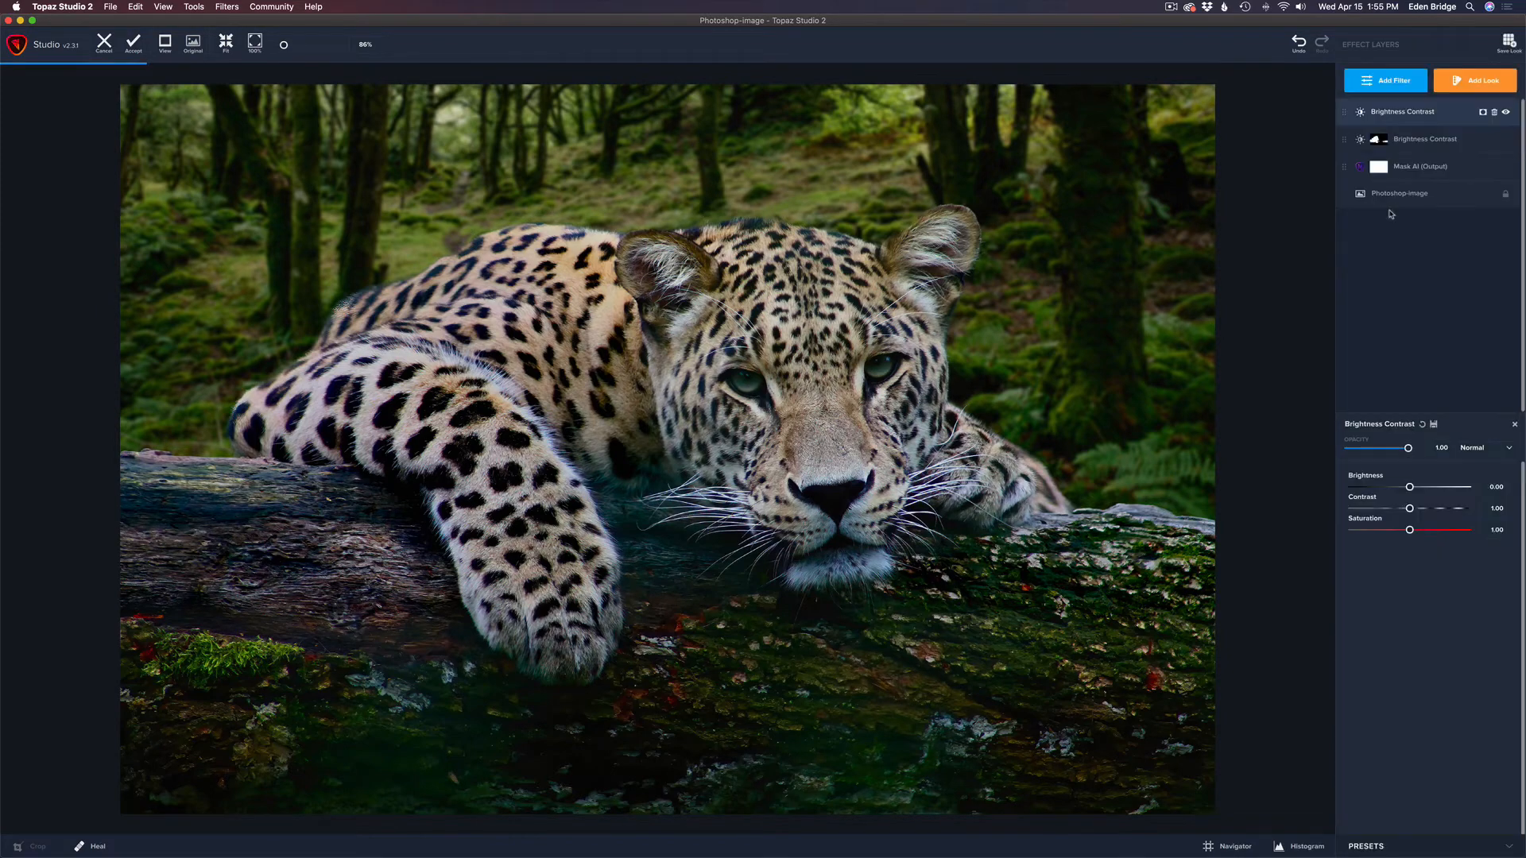
pyautogui.click(1411, 487)
pyautogui.moveTo(1412, 490); pyautogui.dragTo(1425, 492)
pyautogui.click(1506, 113)
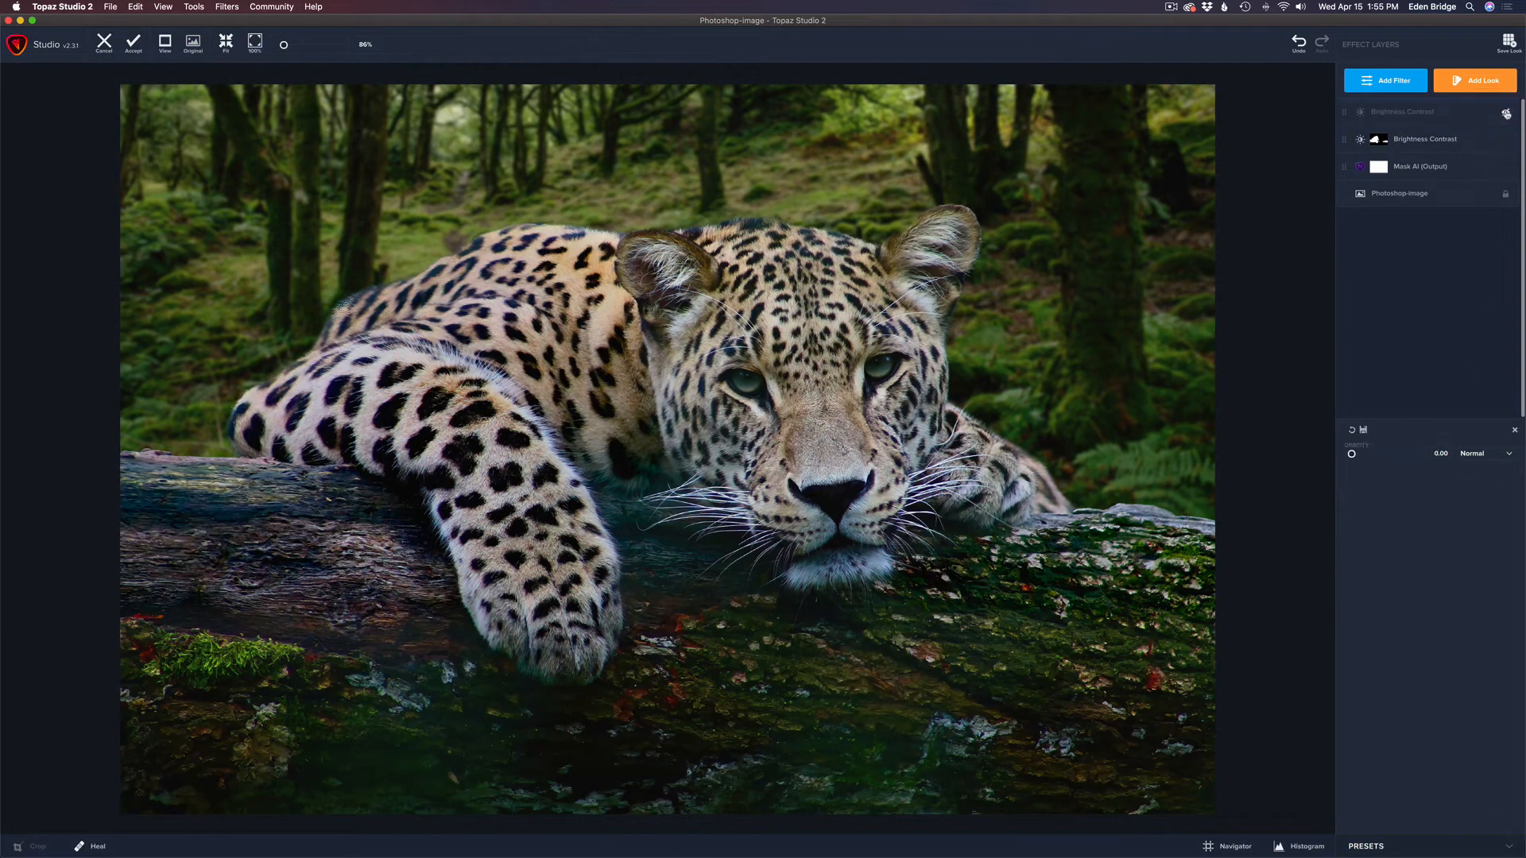
pyautogui.click(1506, 114)
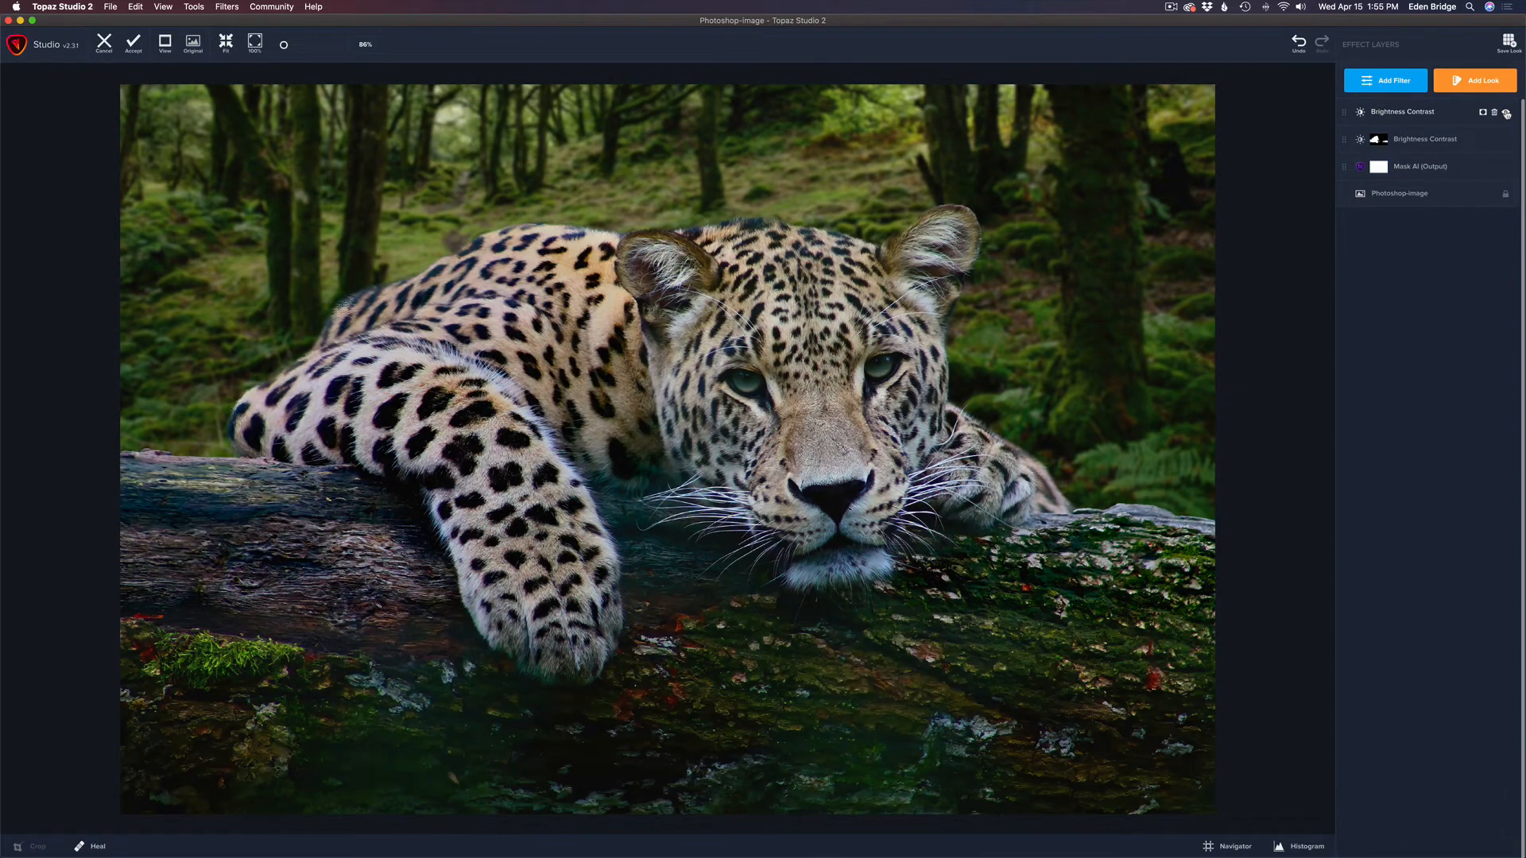
# Step: Add a Vignette filter with a strength of 0.57 and toggle its visibility to compare
pyautogui.click(1399, 81)
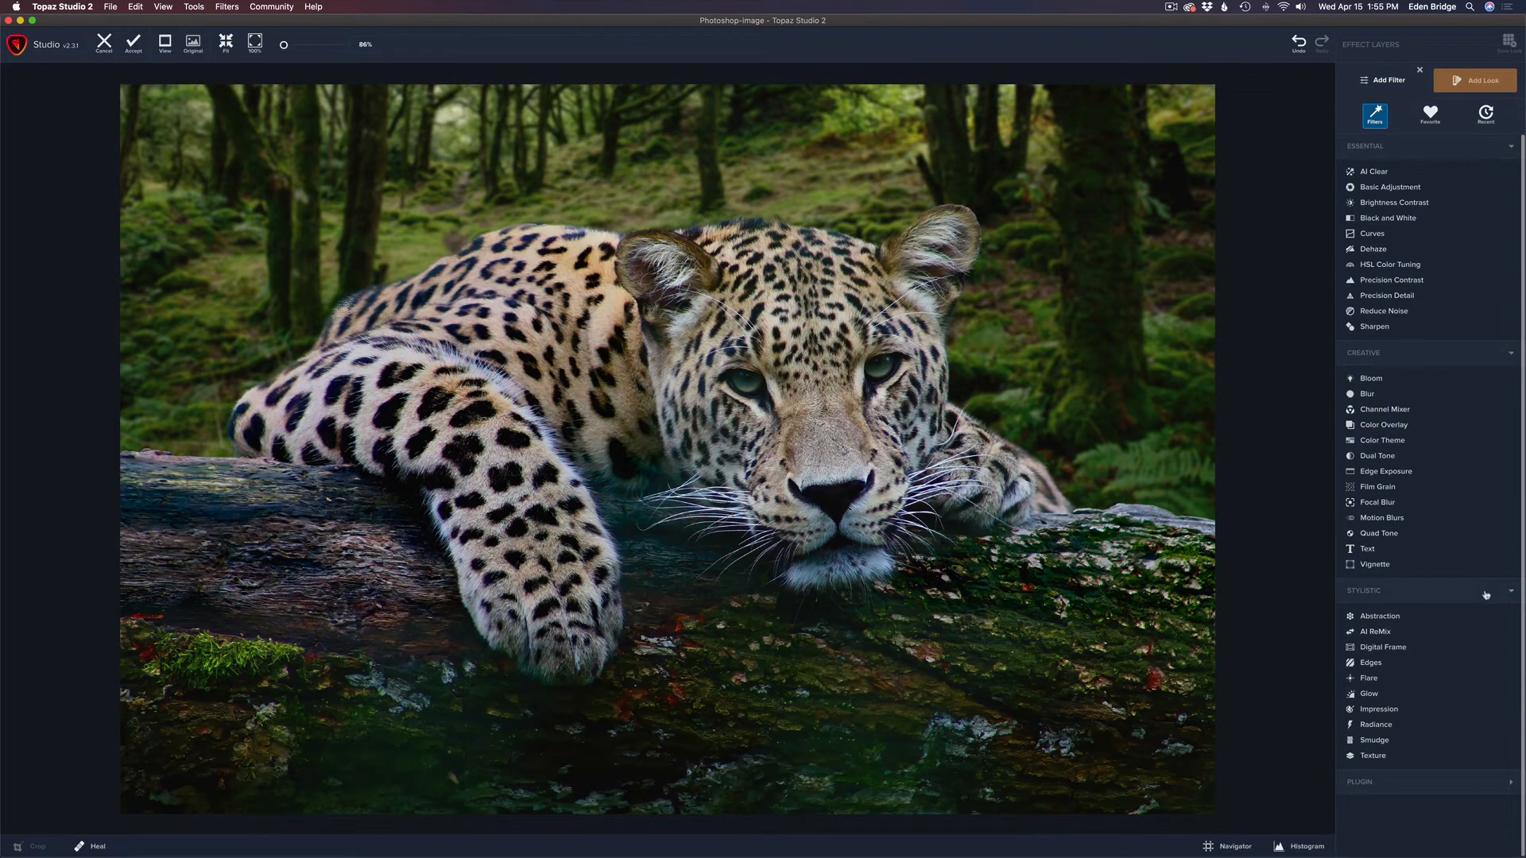
pyautogui.click(1408, 565)
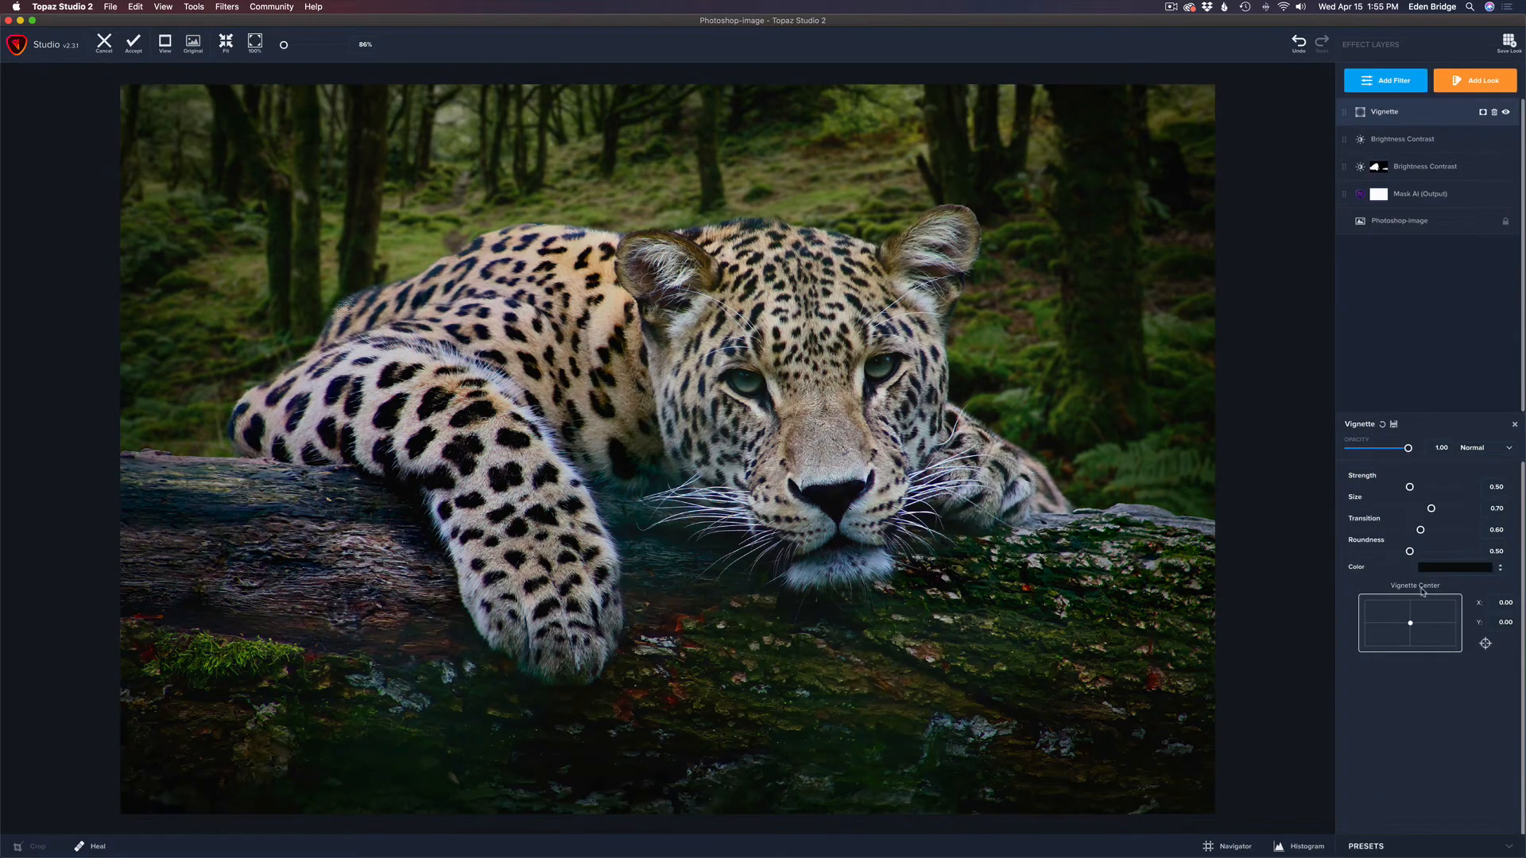
pyautogui.click(1409, 487)
pyautogui.moveTo(1409, 487); pyautogui.dragTo(1417, 488)
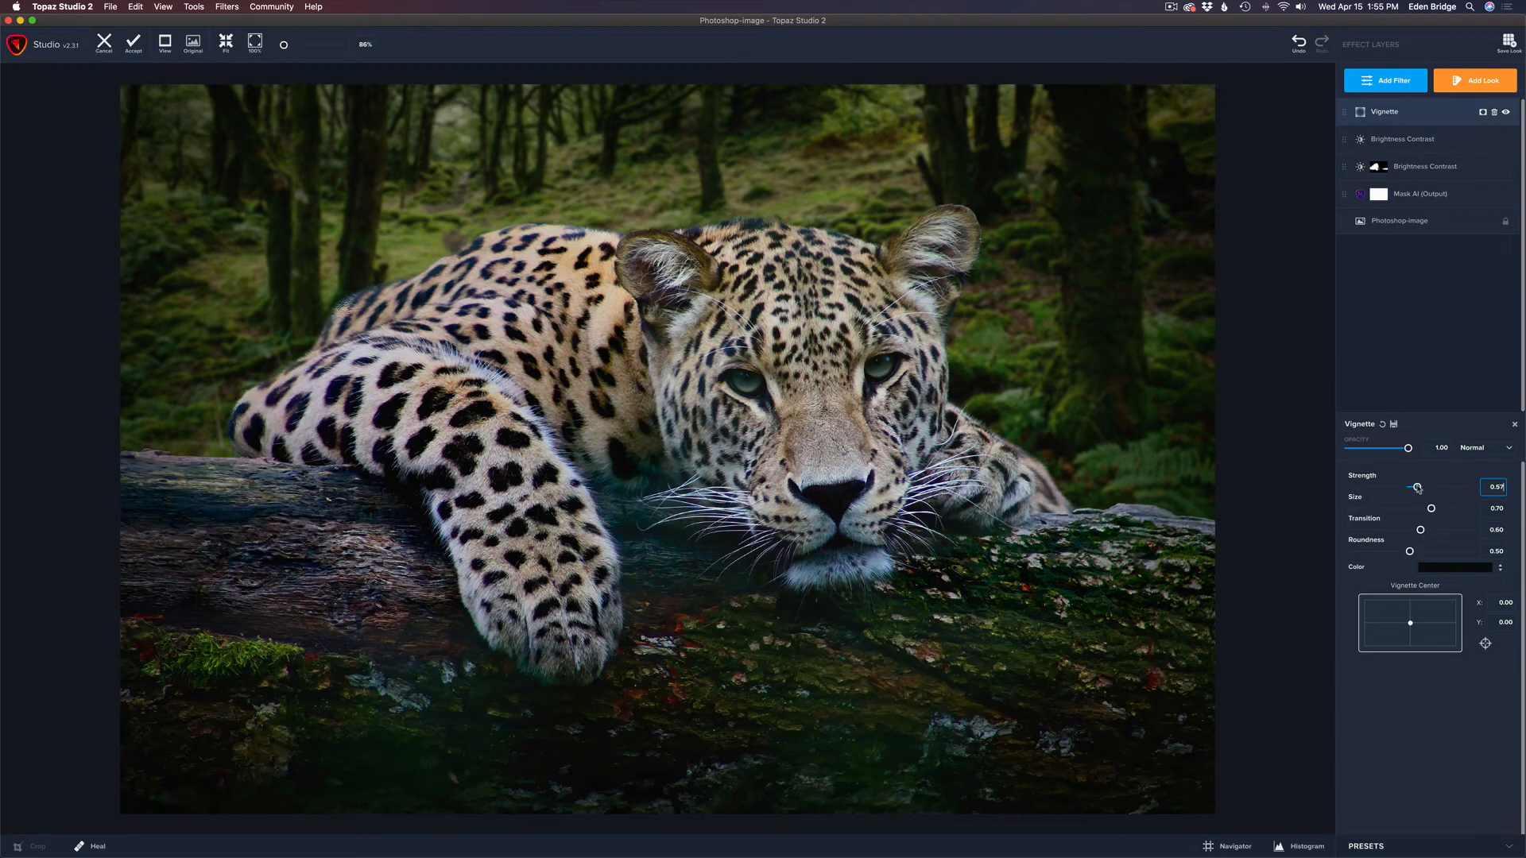
pyautogui.click(1507, 113)
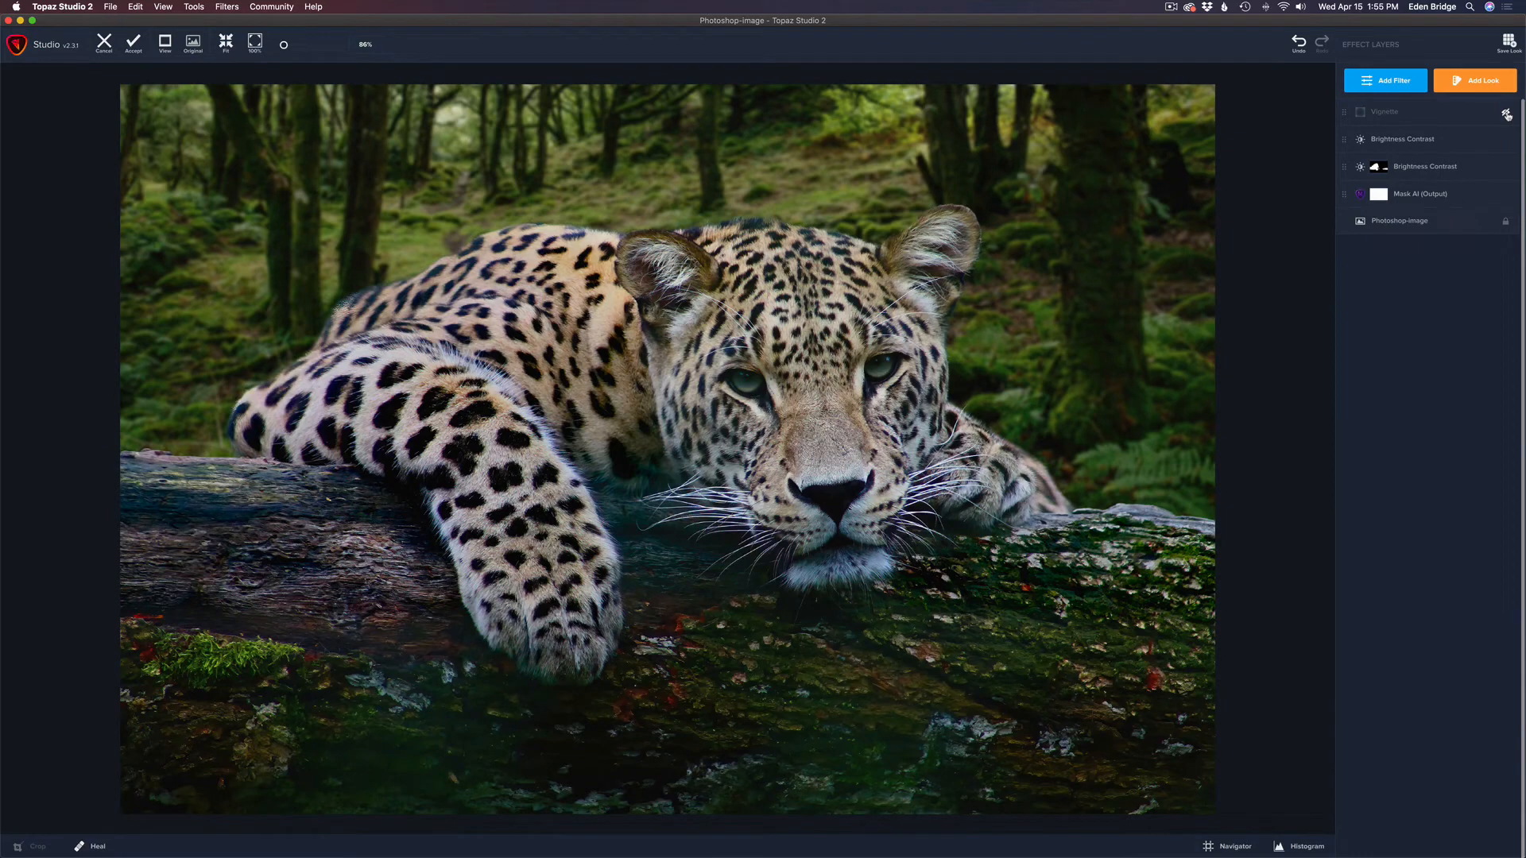
pyautogui.click(1507, 113)
pyautogui.click(1507, 113)
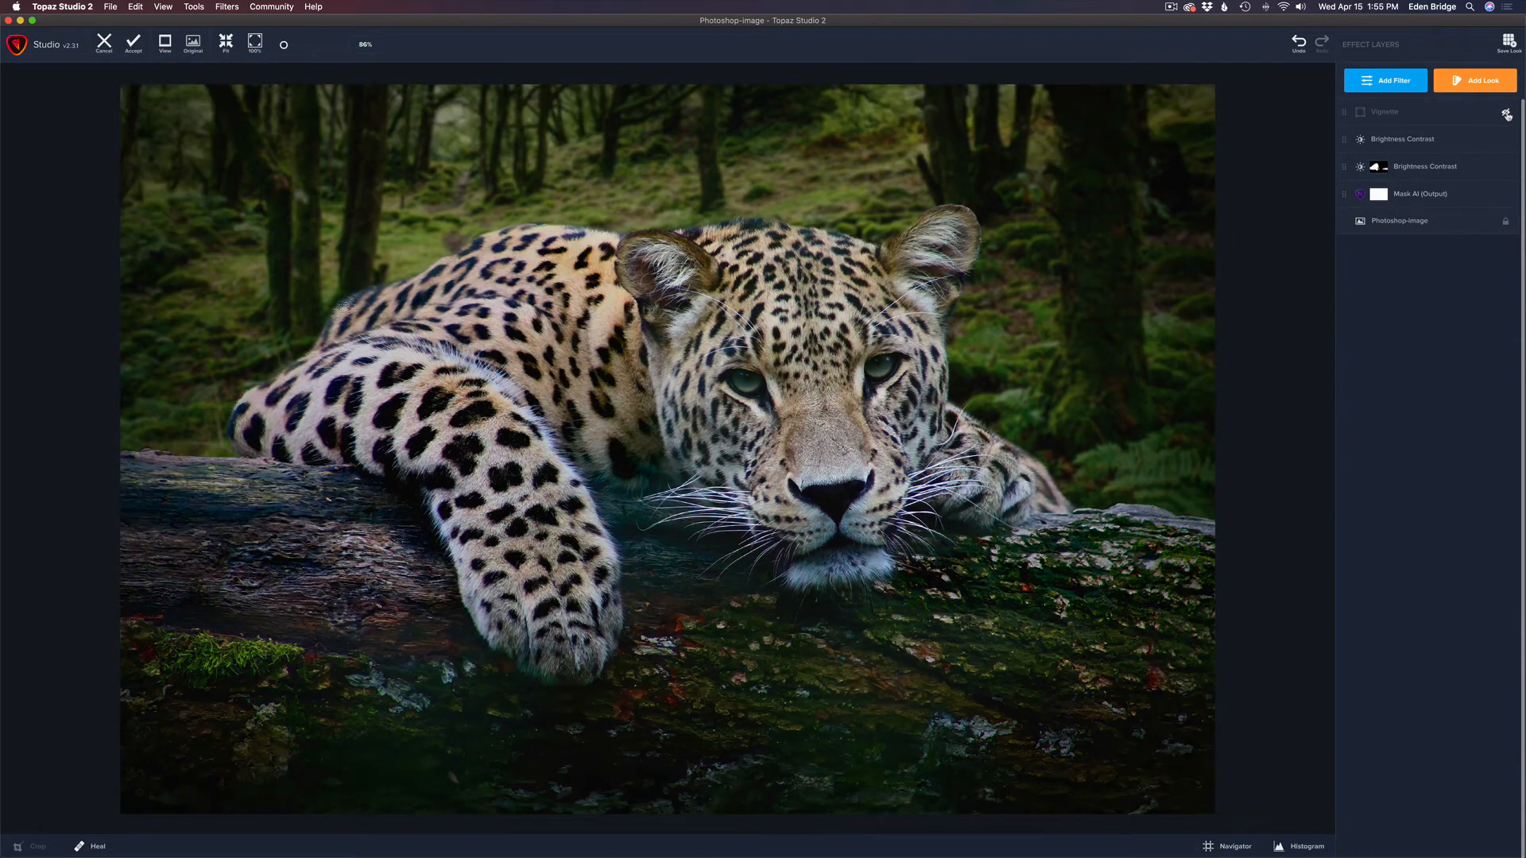
pyautogui.click(1507, 114)
# Step: Lower the Vignette layer's opacity to about 0.83 and compare the image with and without it
pyautogui.click(1436, 112)
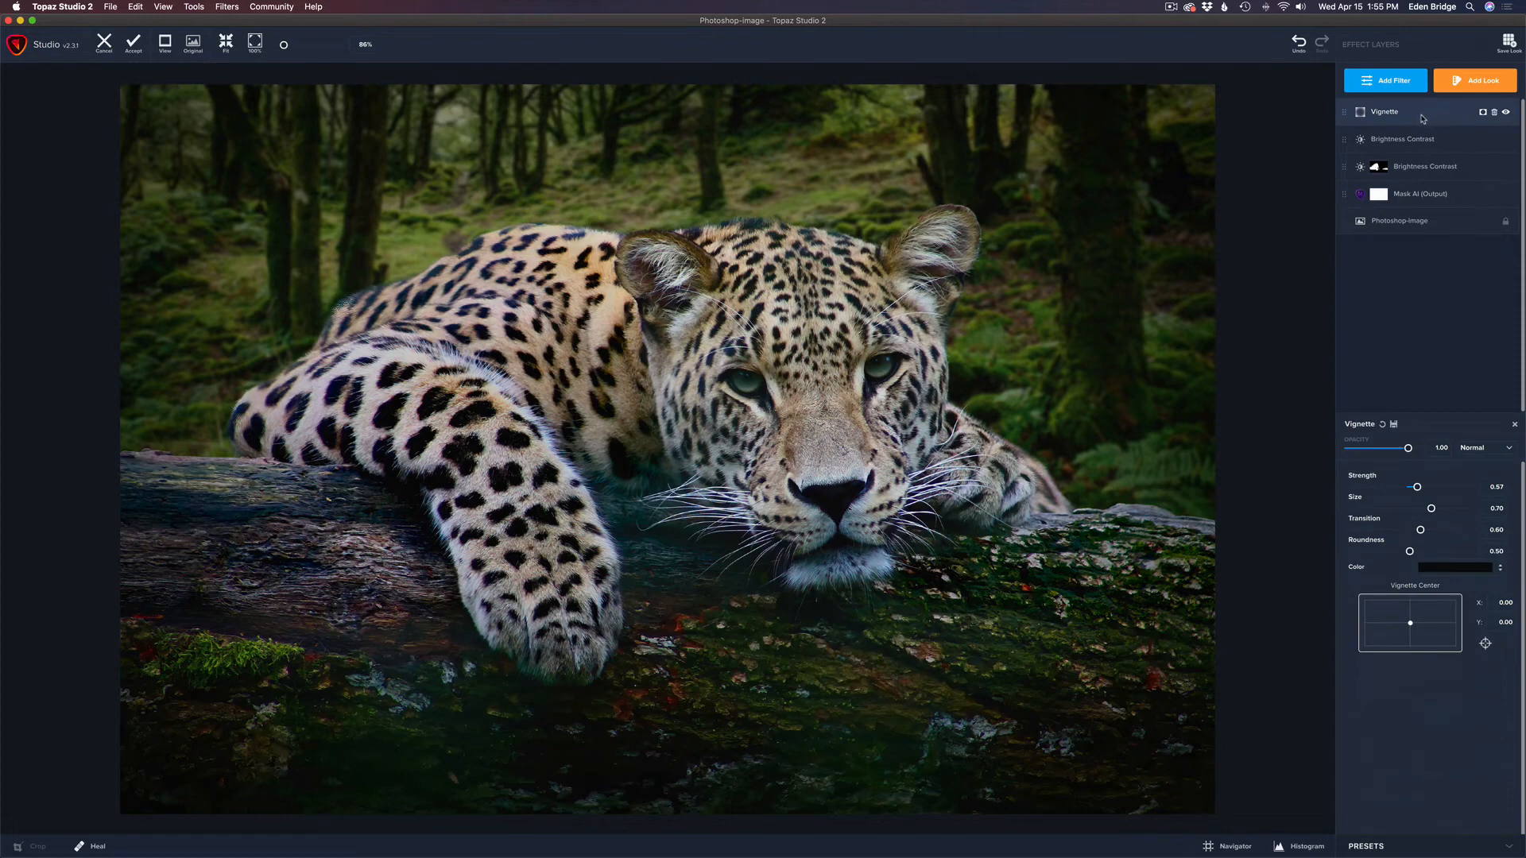
pyautogui.moveTo(1408, 447); pyautogui.dragTo(1398, 448)
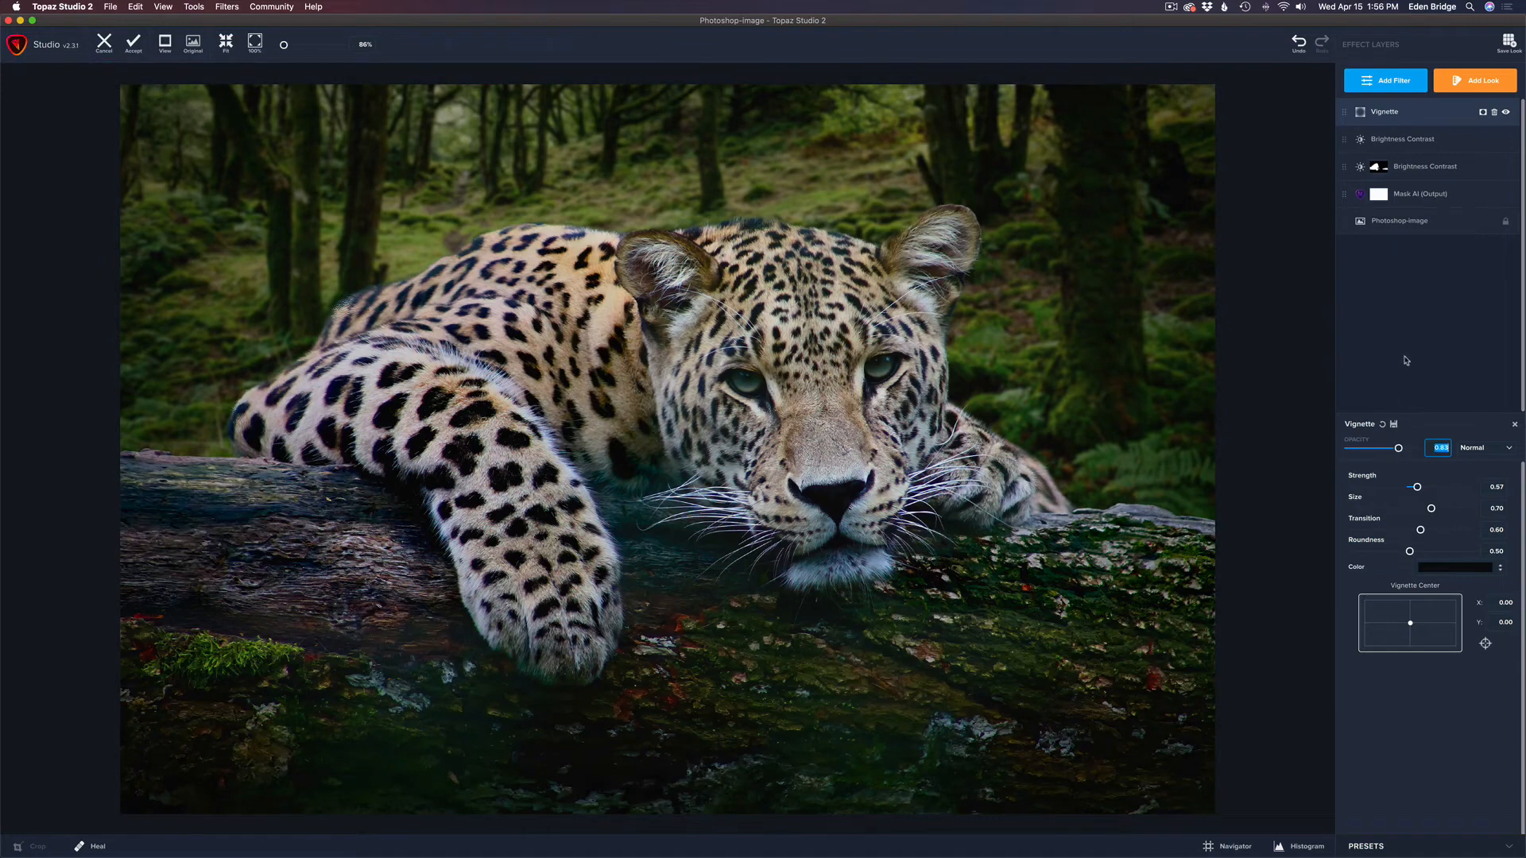
pyautogui.click(1506, 114)
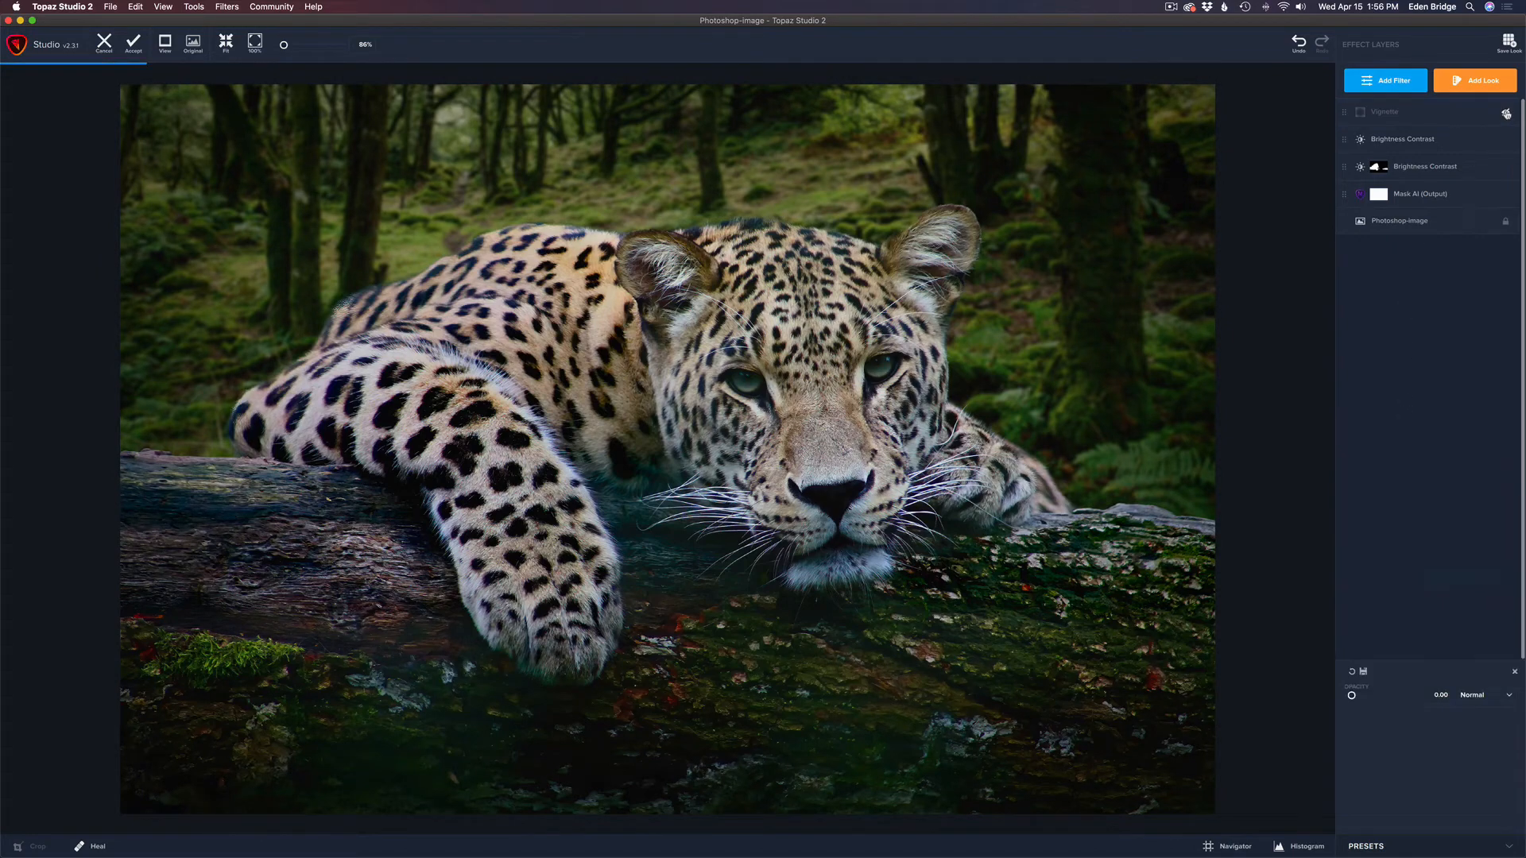
pyautogui.click(1506, 113)
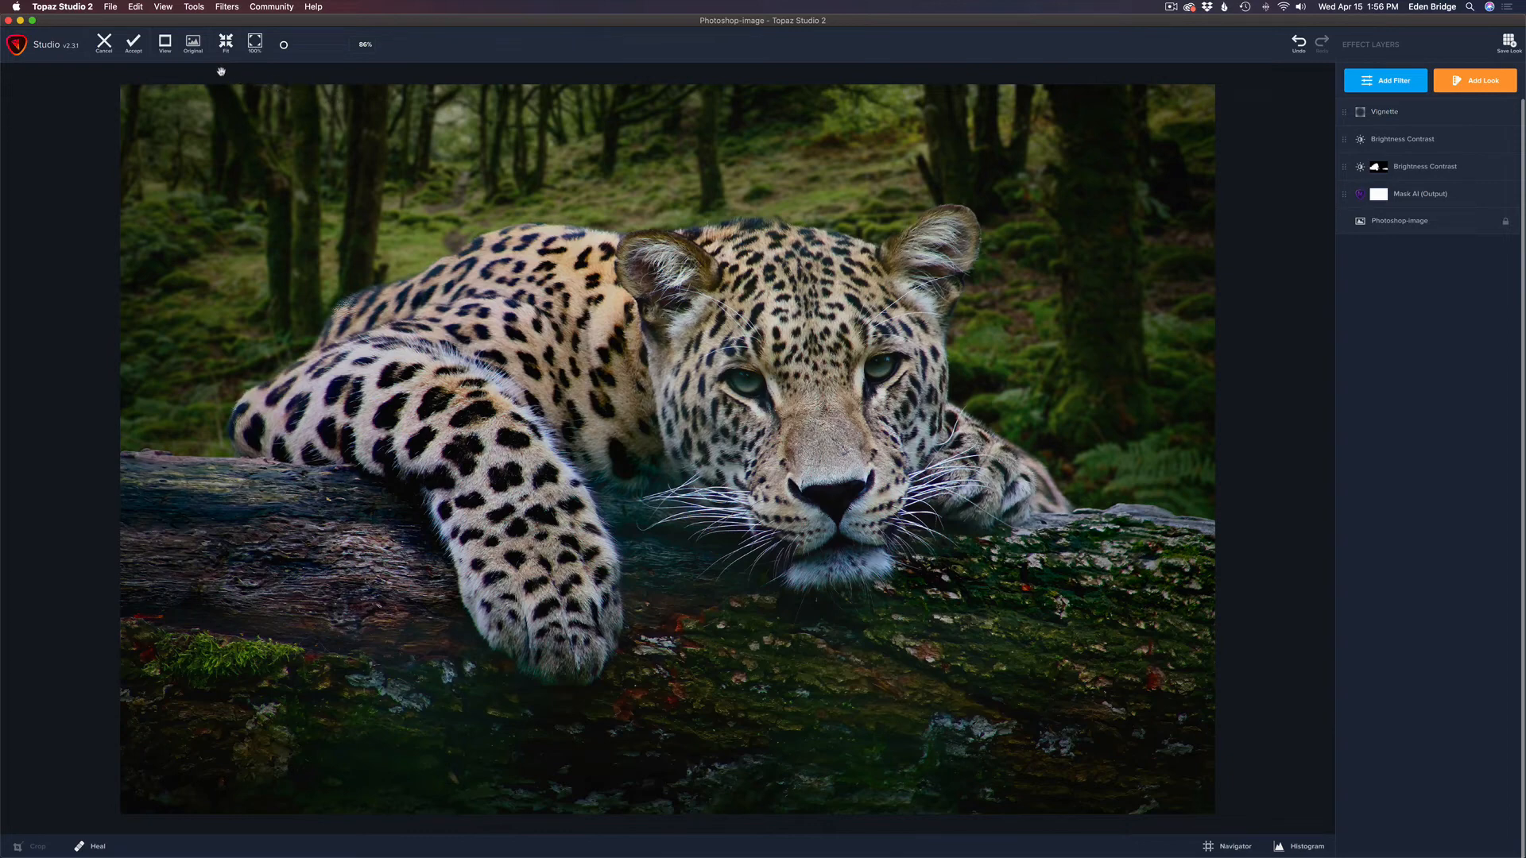
# Step: Accept the edits to return to Photoshop, and toggle Layer 1 copy to compare before and after
pyautogui.click(133, 46)
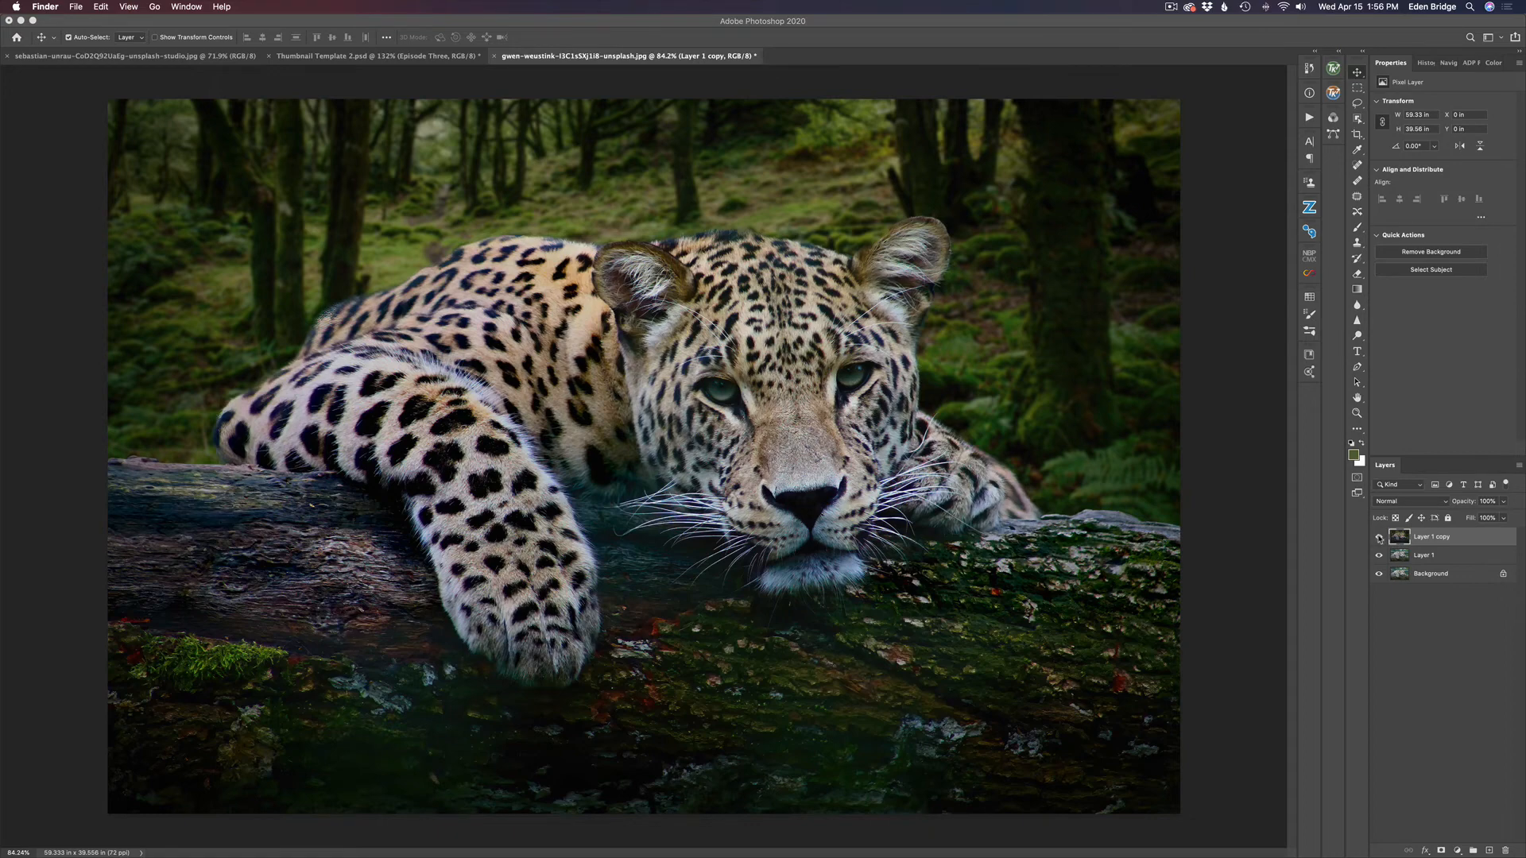
pyautogui.click(1379, 539)
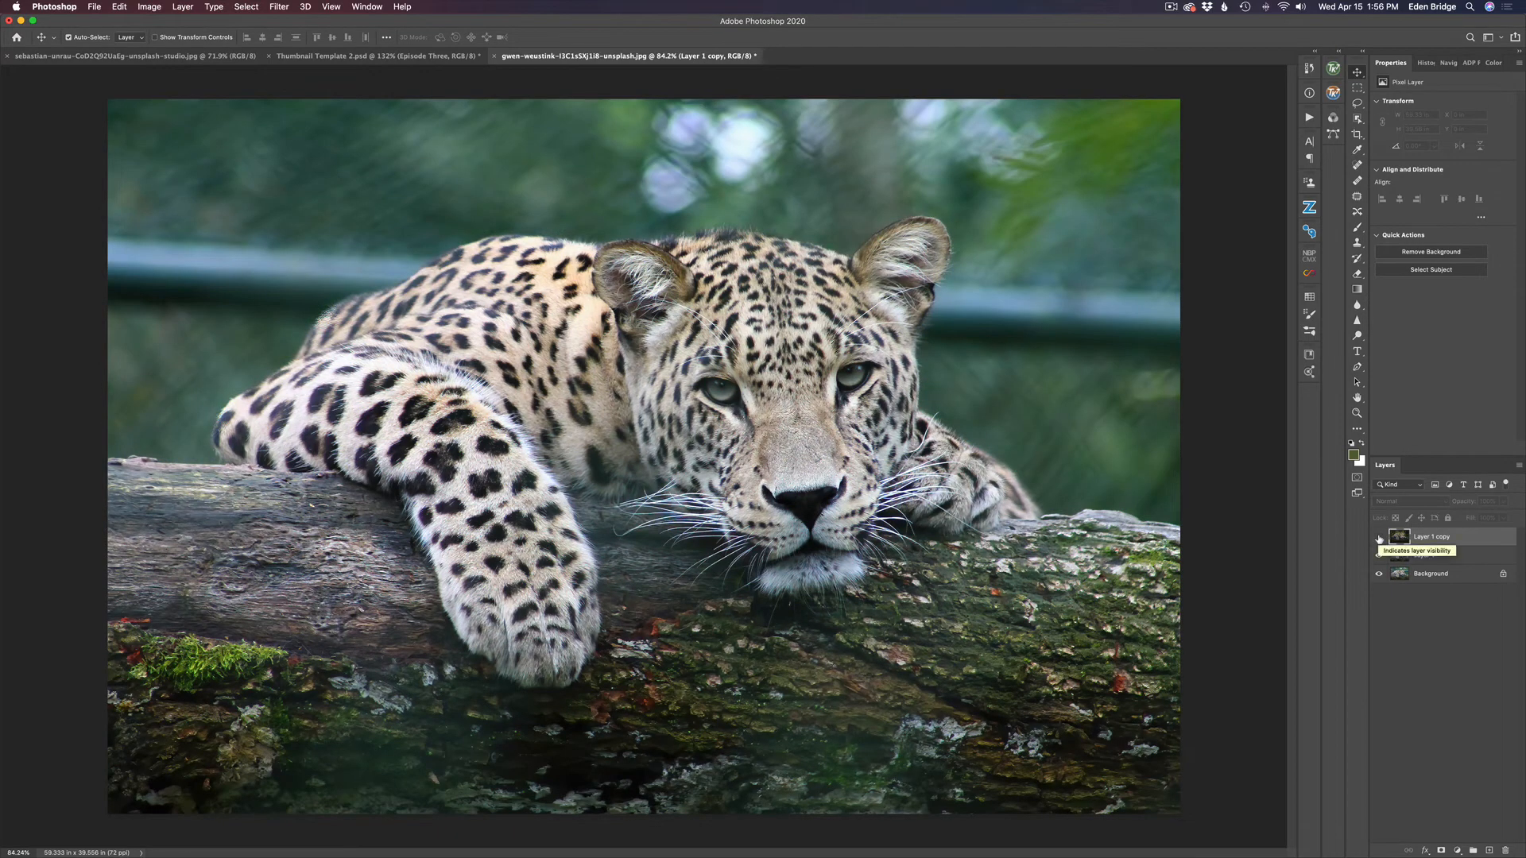
pyautogui.click(1379, 539)
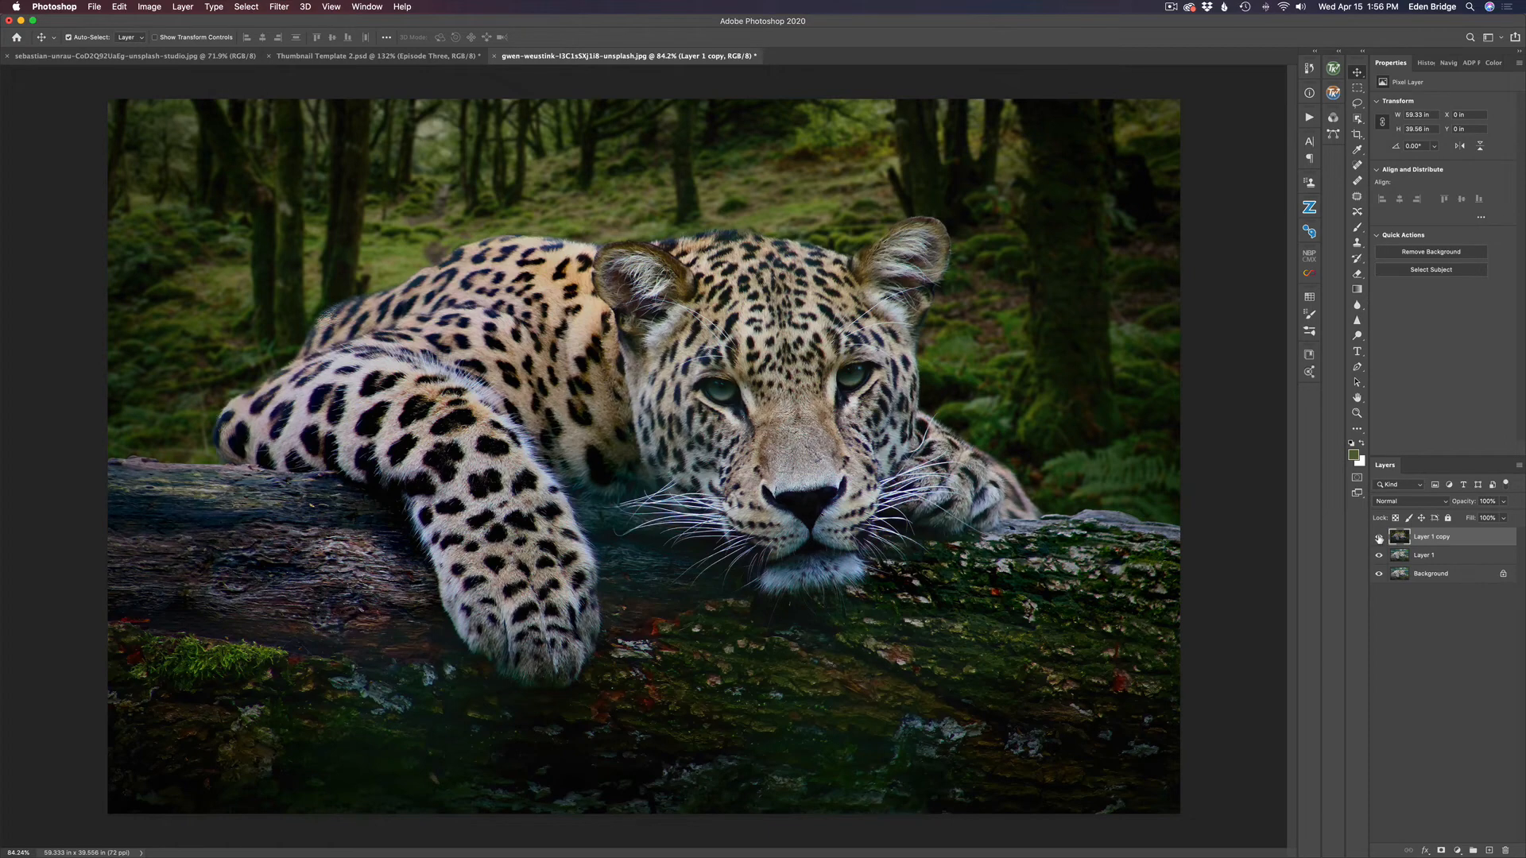
pyautogui.click(1379, 539)
pyautogui.click(1380, 539)
# Step: Add a Curves adjustment layer in Screen blend mode and invert its mask to black
pyautogui.click(1458, 851)
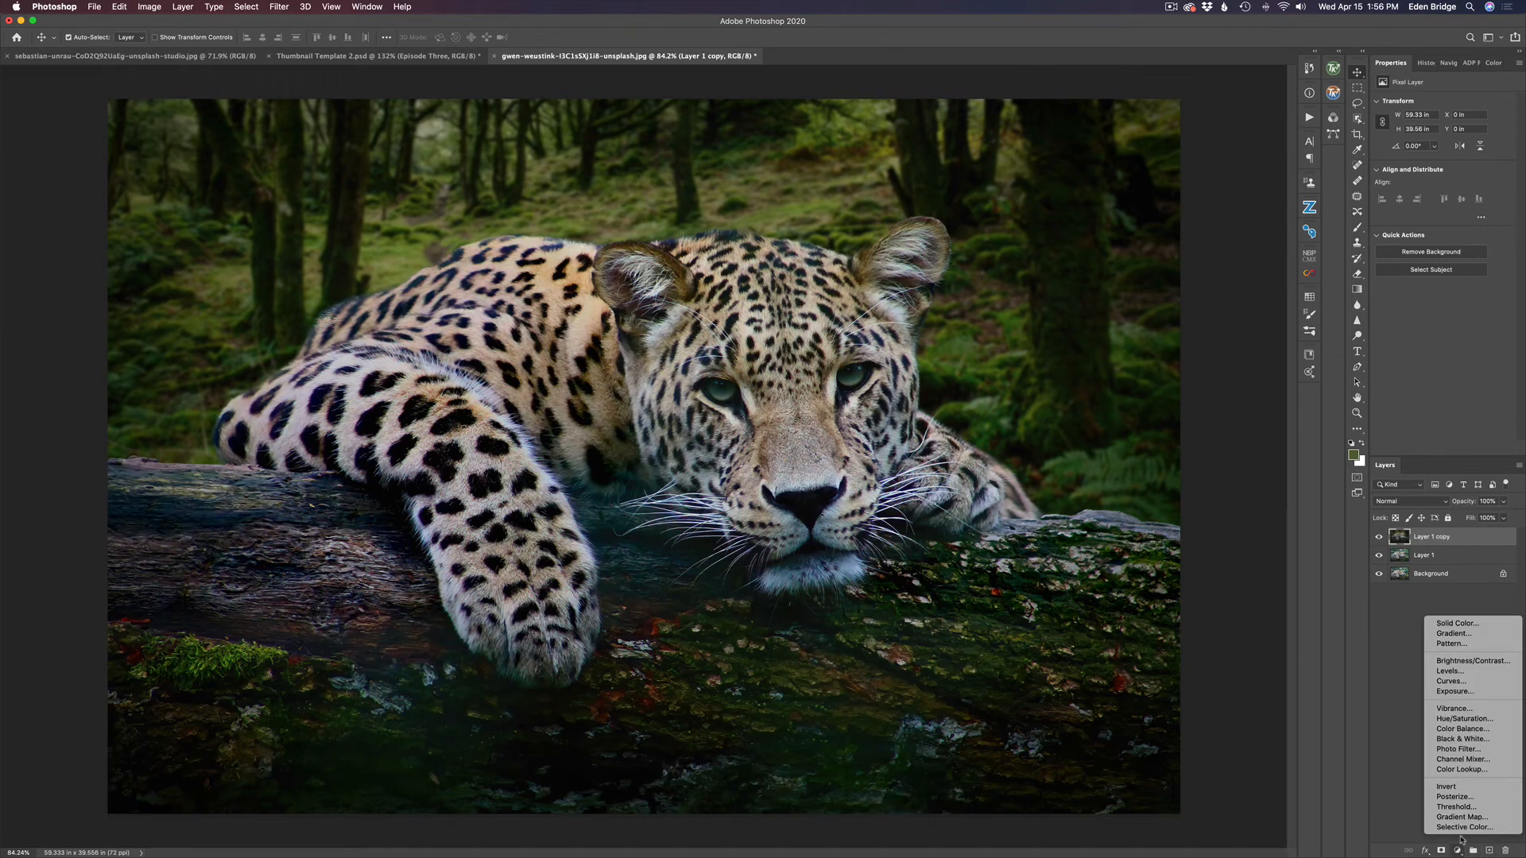
pyautogui.click(1457, 682)
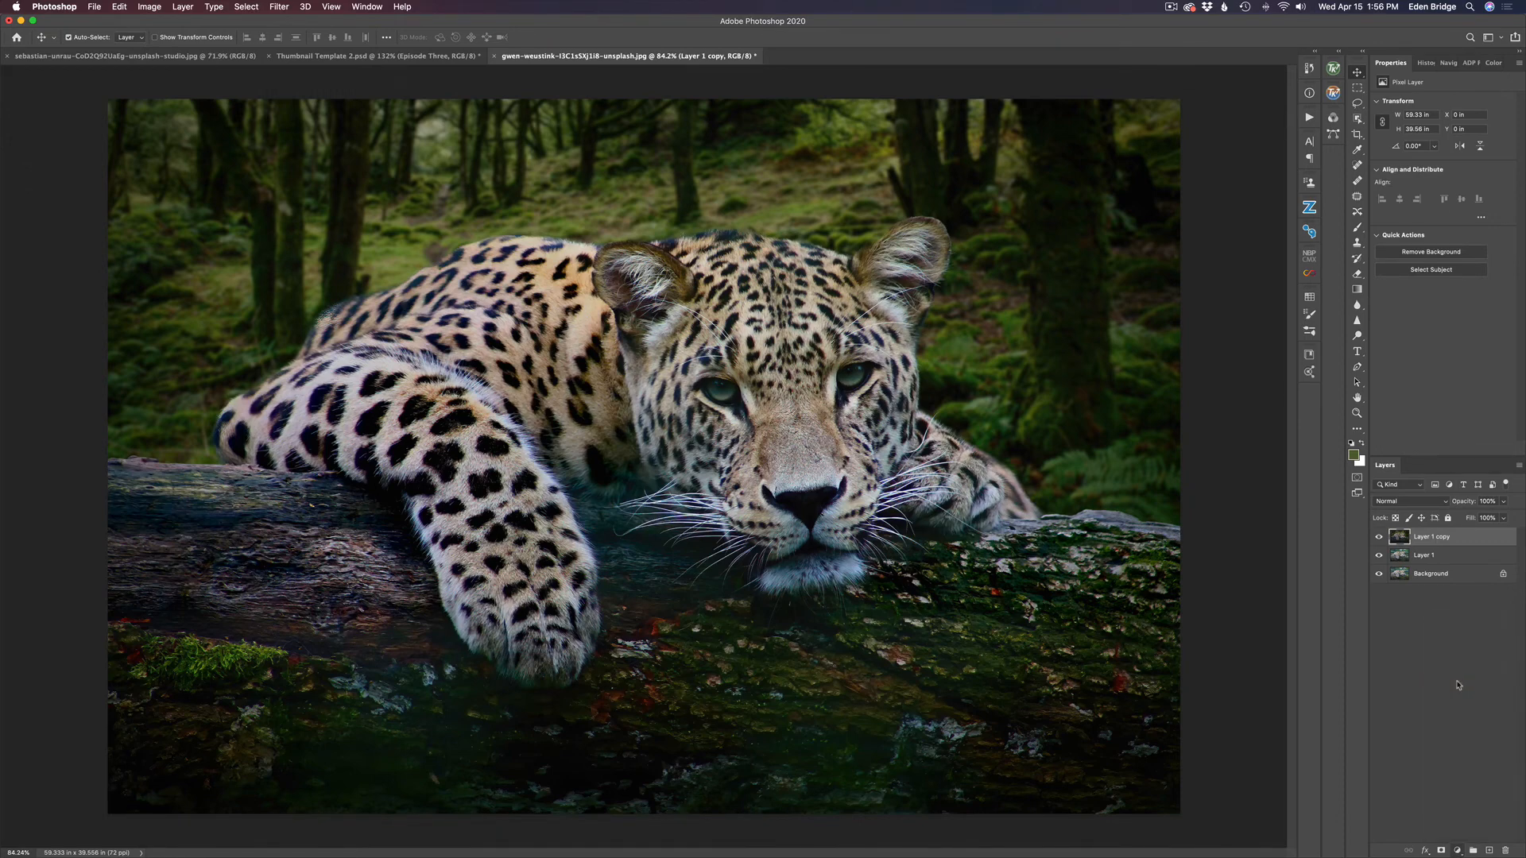
pyautogui.click(1444, 502)
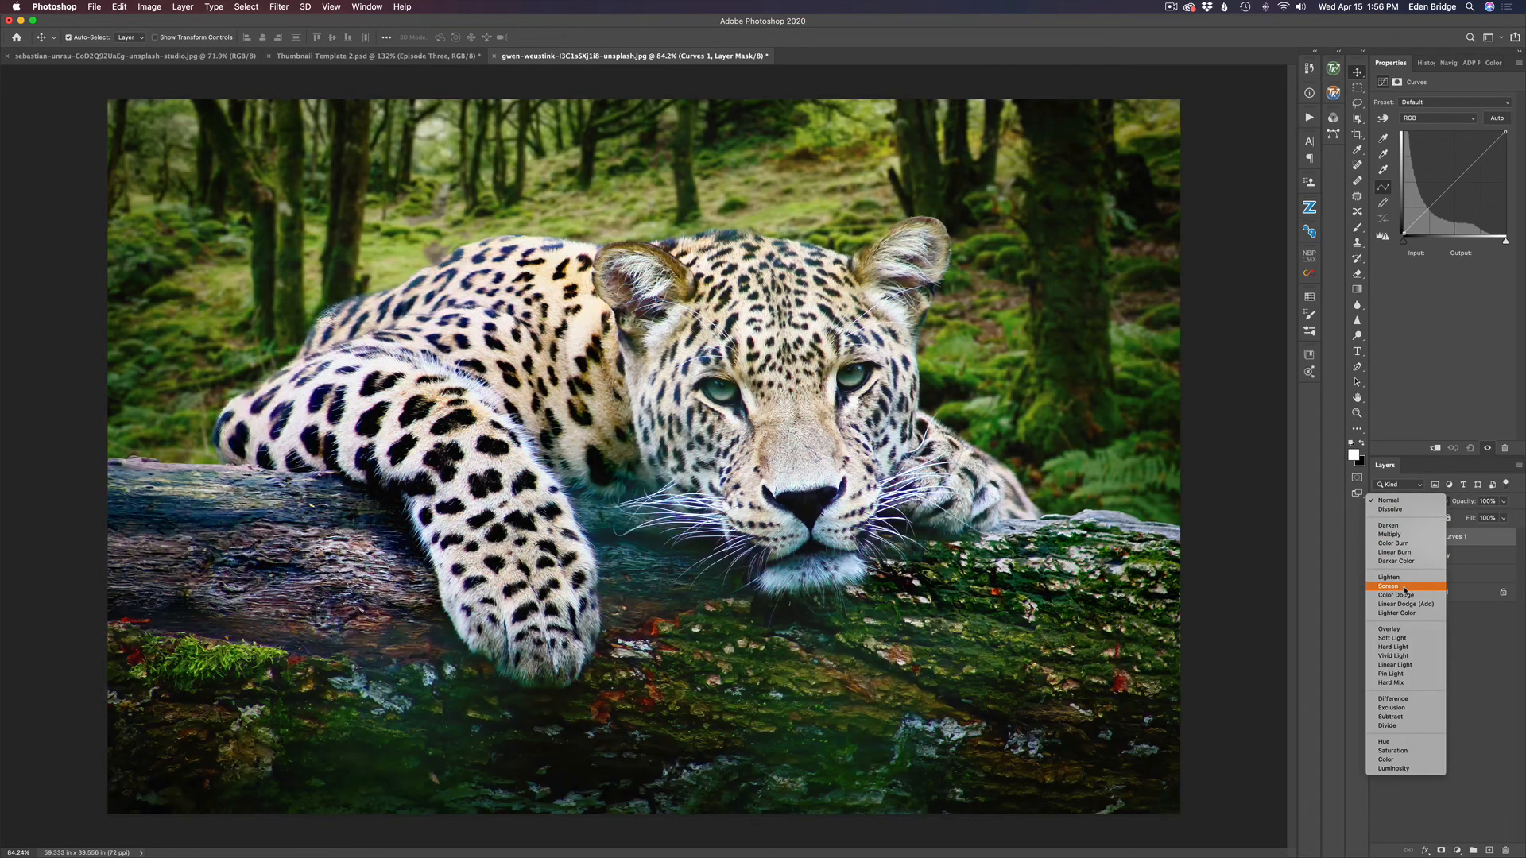
pyautogui.click(1404, 588)
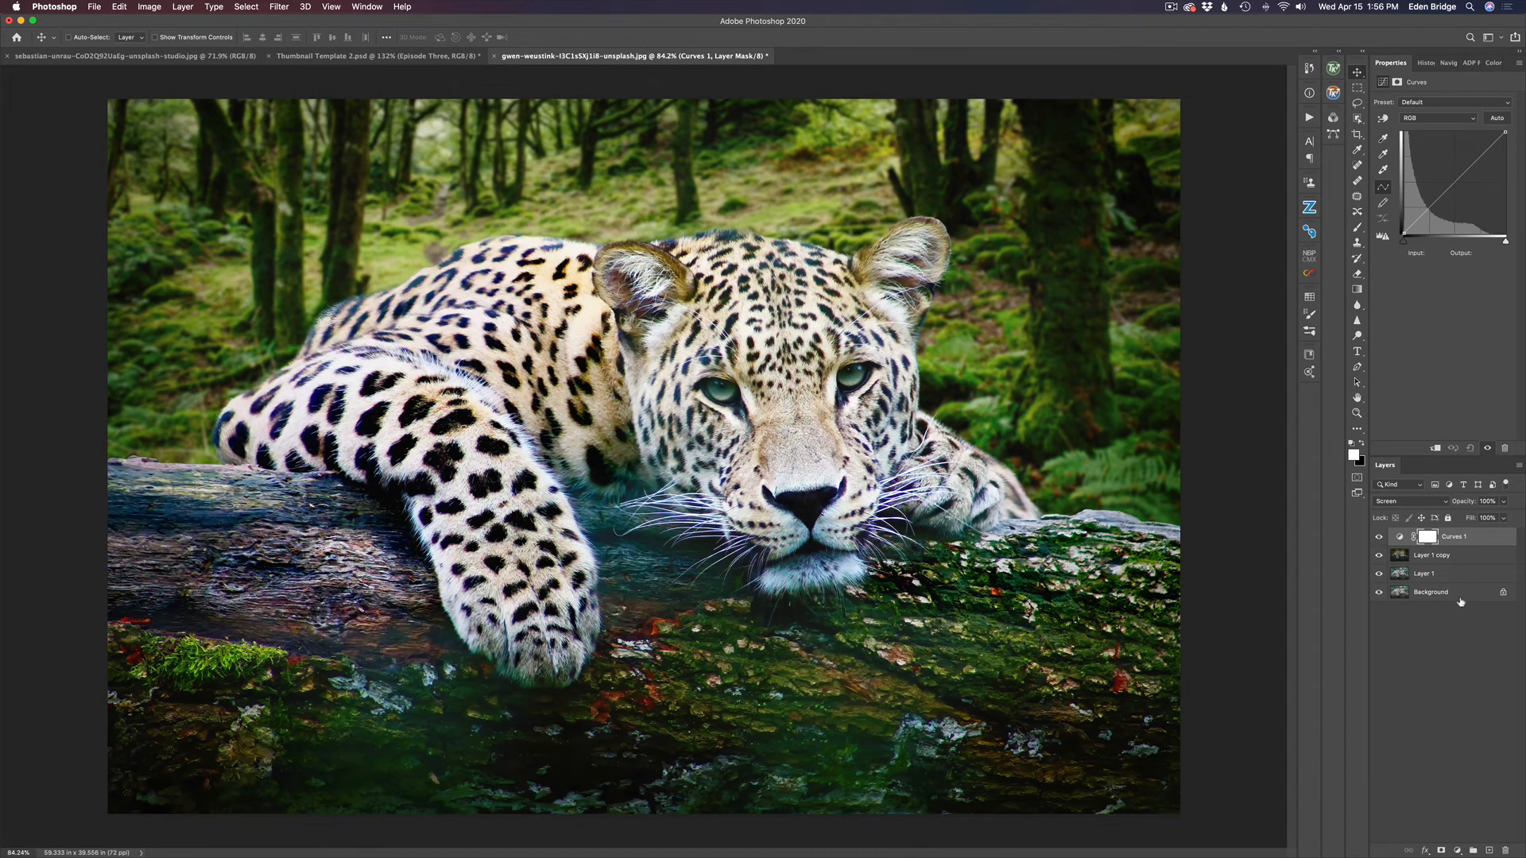
pyautogui.press('super+i')
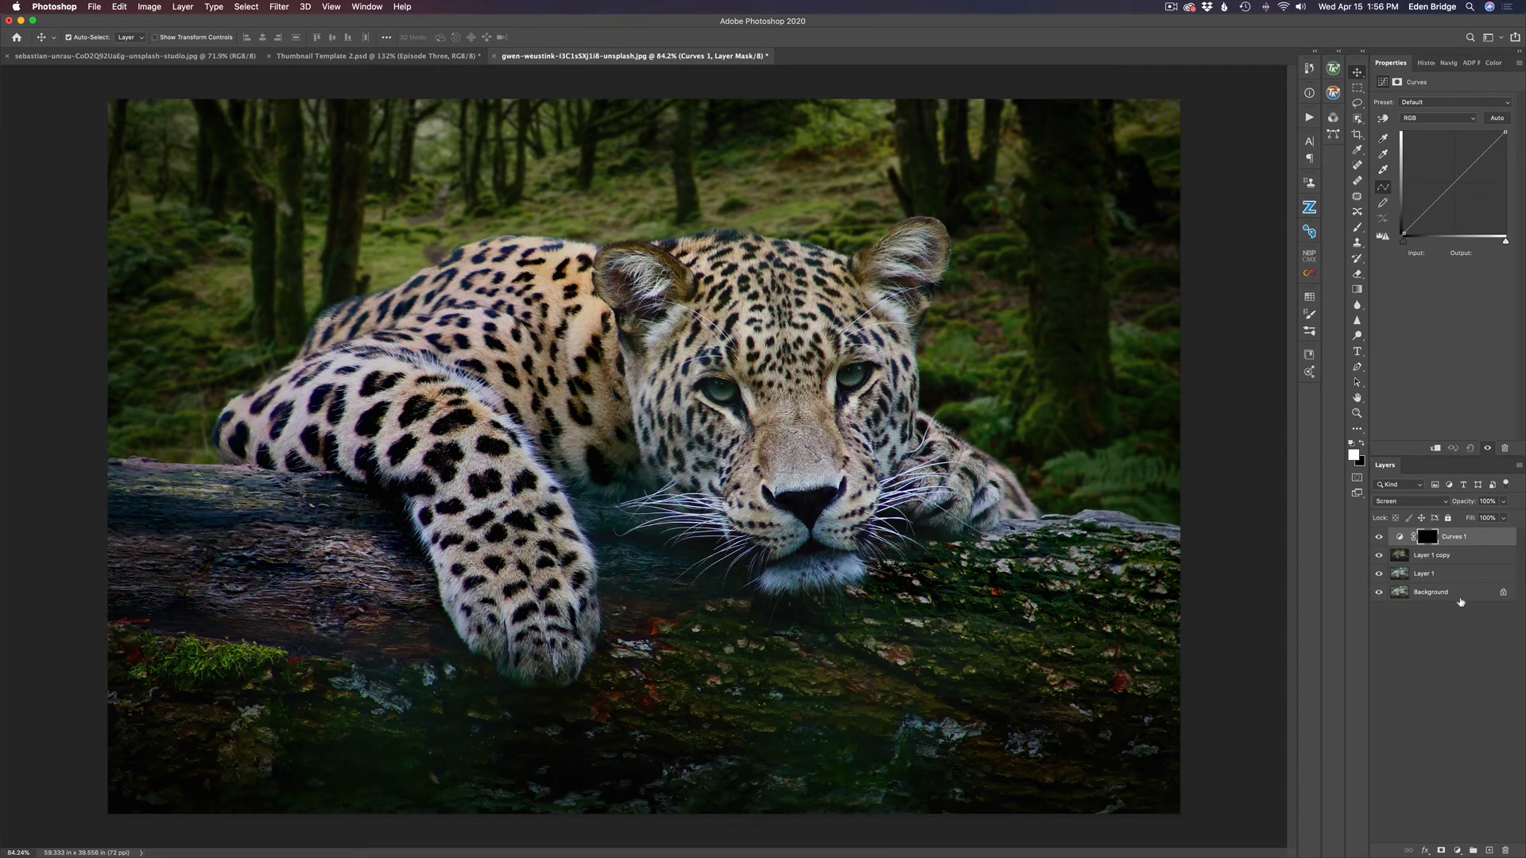
# Step: Set up the Brush tool for the Curves mask with a smaller tip, 20% opacity and 100% flow
pyautogui.press('b')
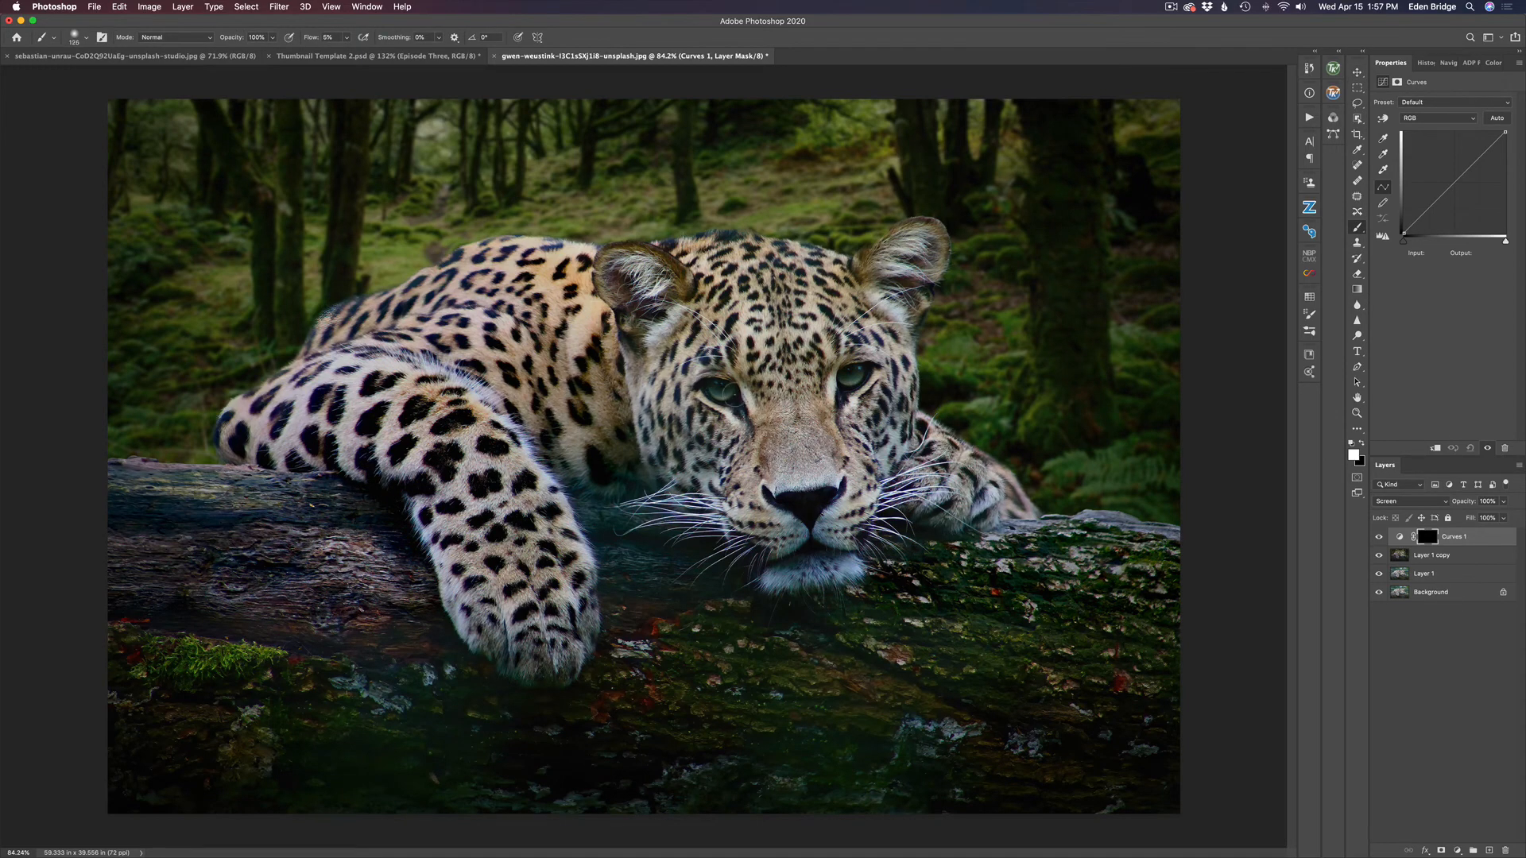
pyautogui.press('[')
pyautogui.press('[')
pyautogui.press('[')
pyautogui.hotkey('shift', '0')
# Step: Toggle the Curves layer, and isolate the Background layer to compare the original photo with the finished composite
pyautogui.click(1379, 540)
pyautogui.click(1379, 540)
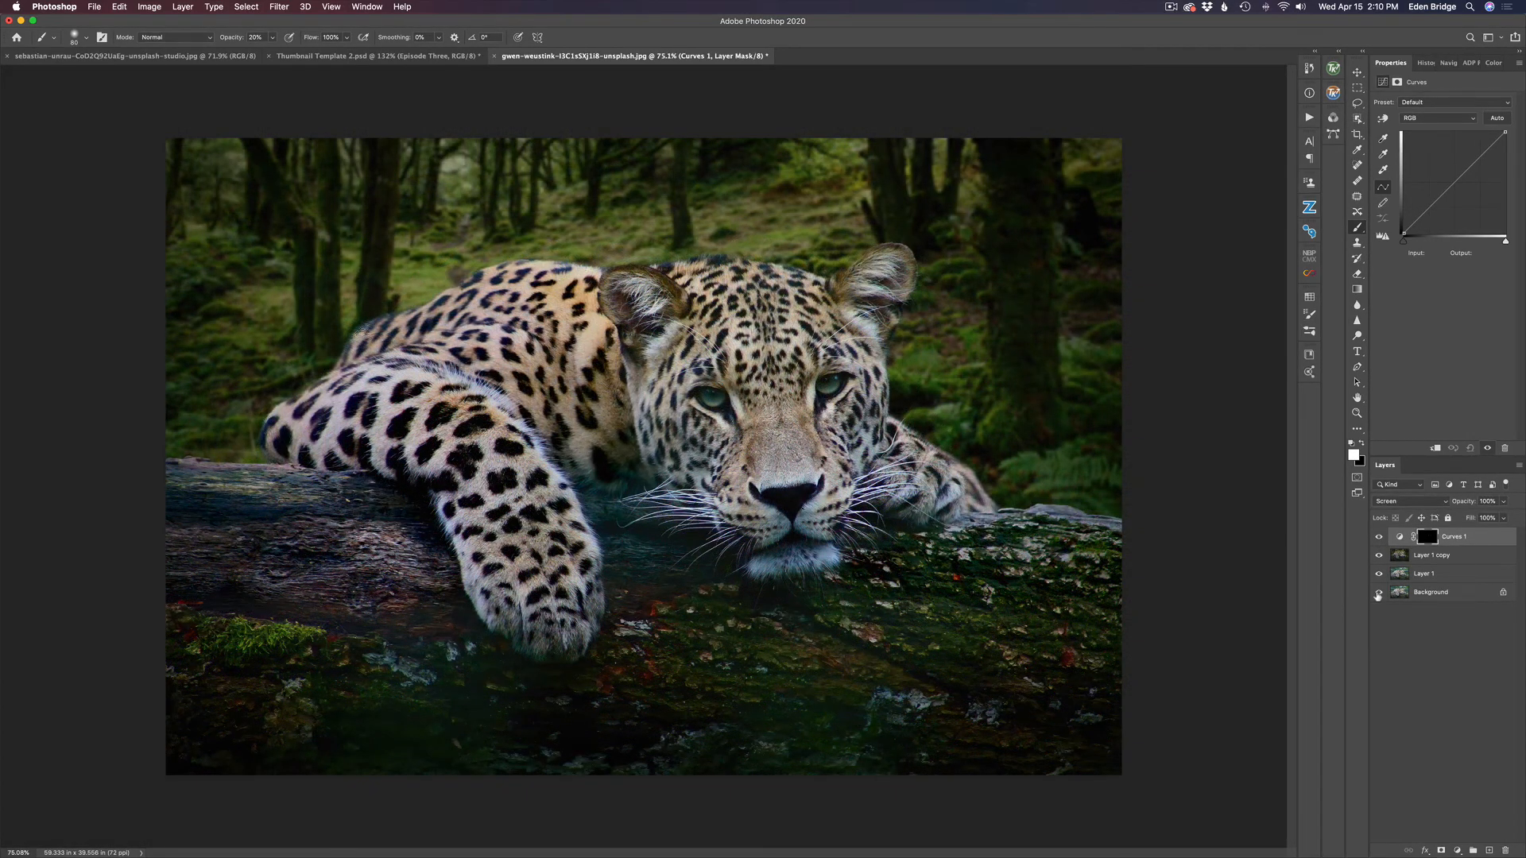
pyautogui.keyDown('alt'); pyautogui.click(1379, 595); pyautogui.keyUp('alt')
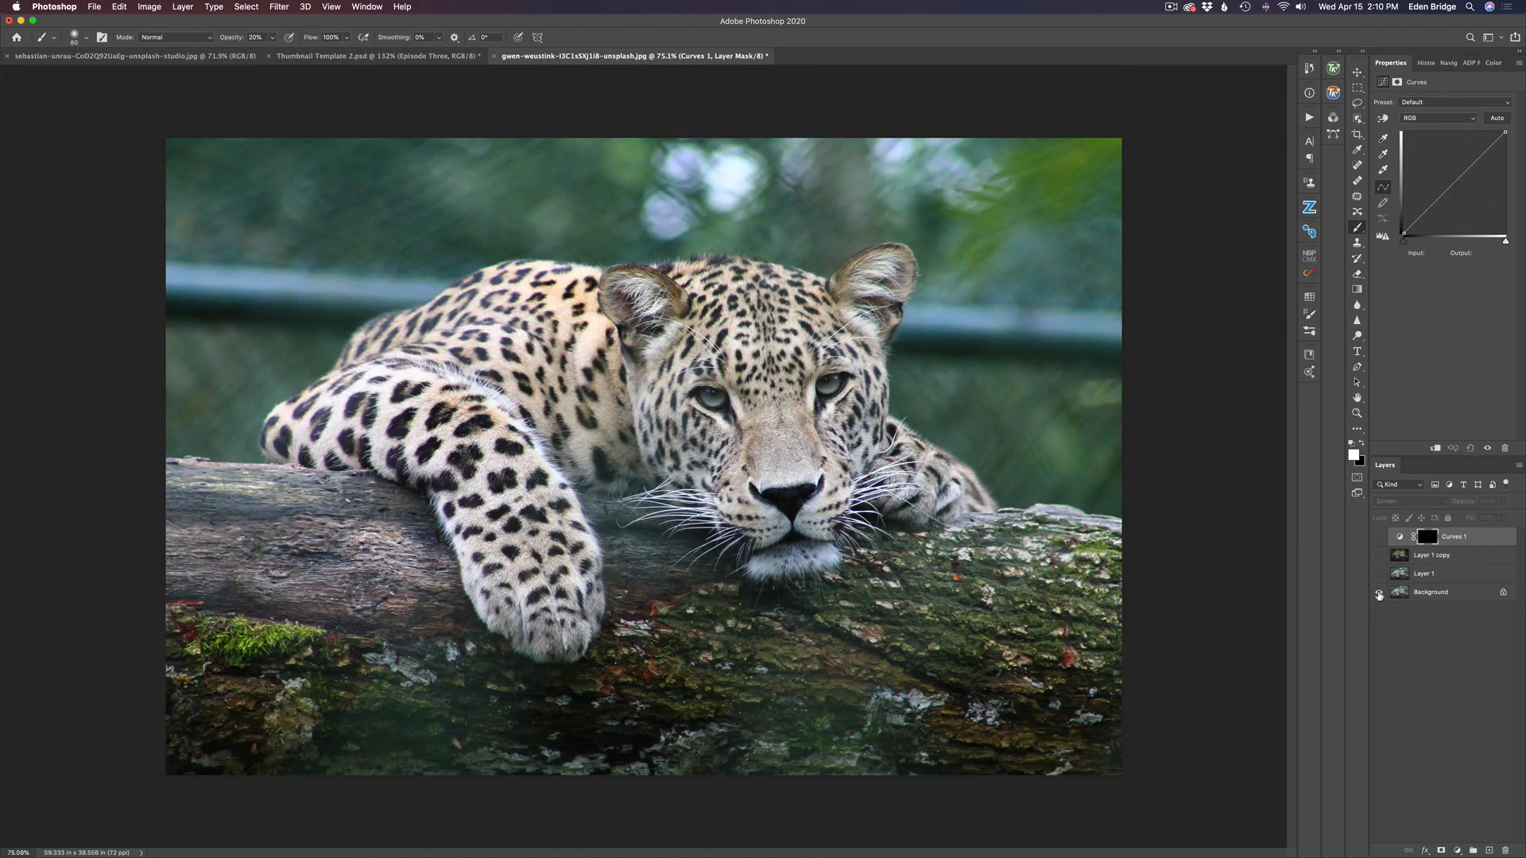
pyautogui.keyDown('alt'); pyautogui.click(1379, 594); pyautogui.keyUp('alt')
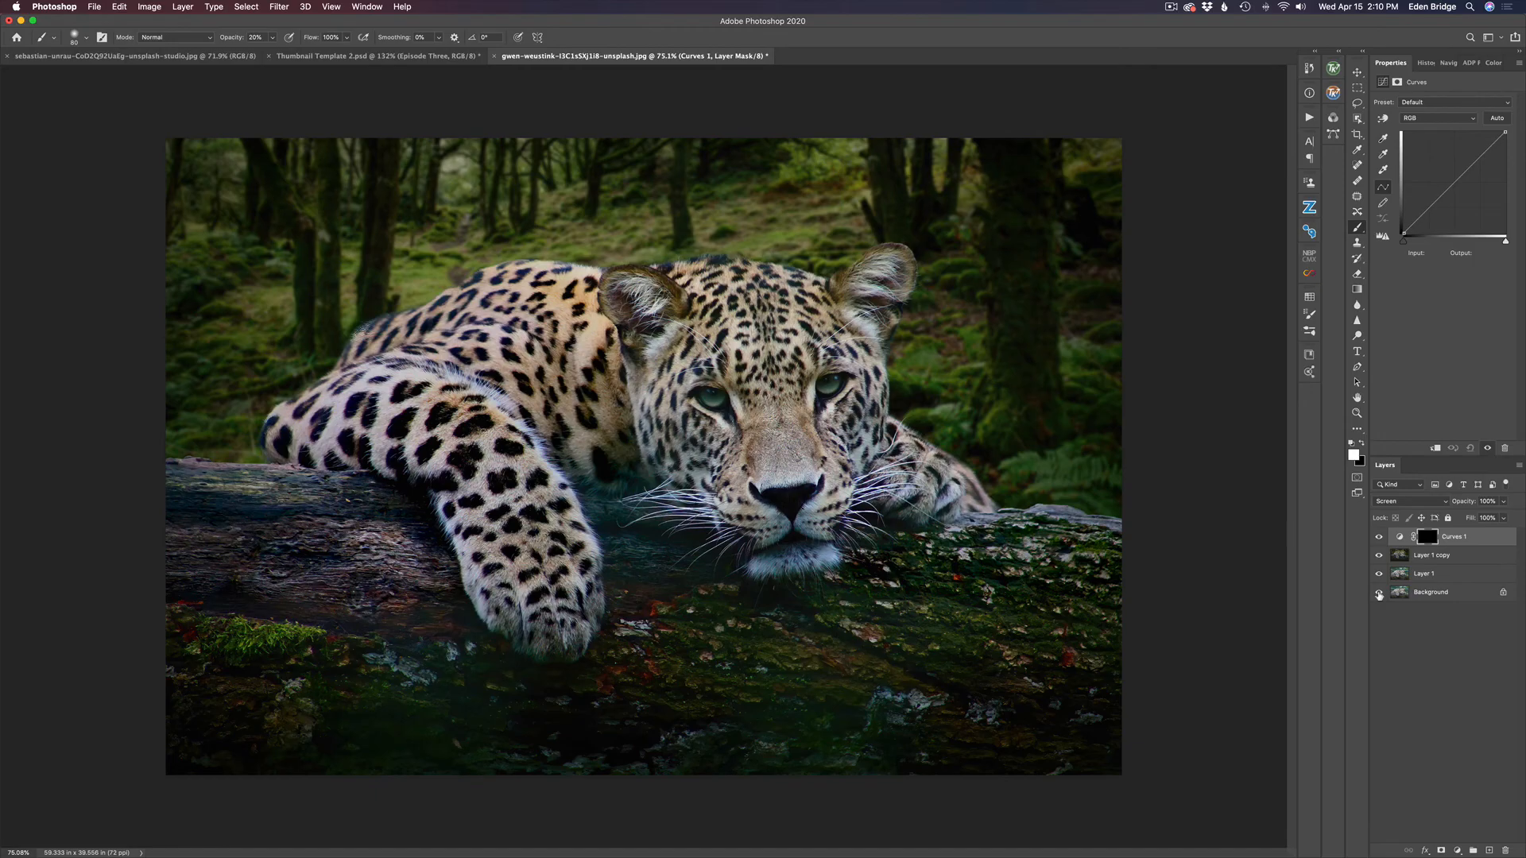